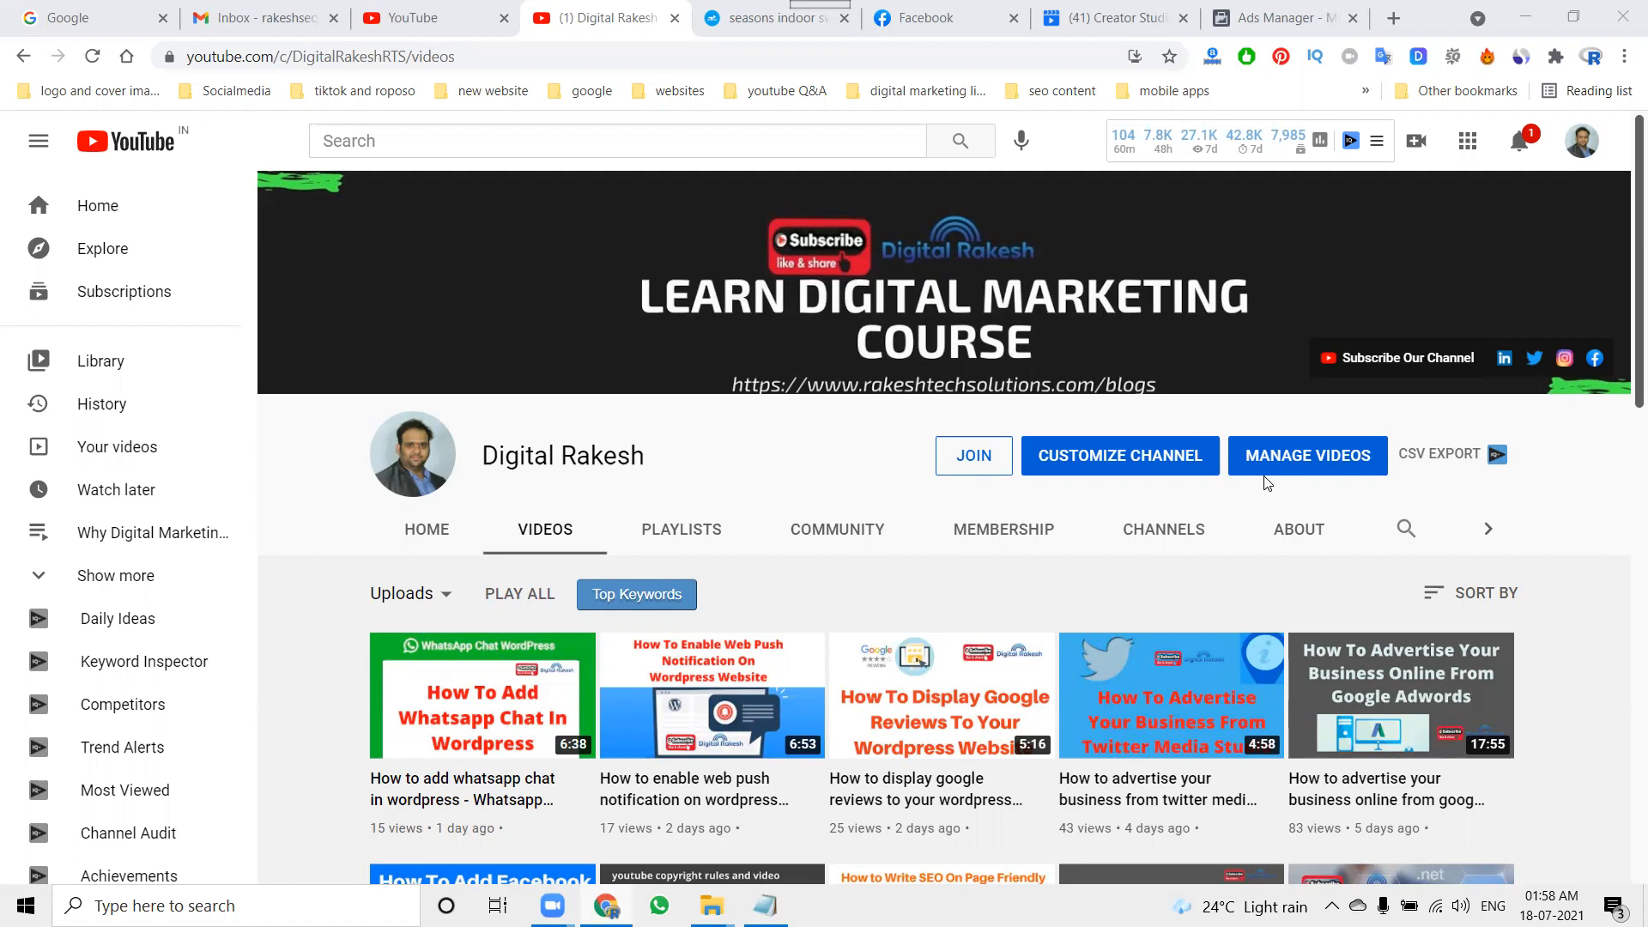
Step: Look over the Seasons Indoor Swim website and a sponsored post in the Facebook feed
left_click(753, 10)
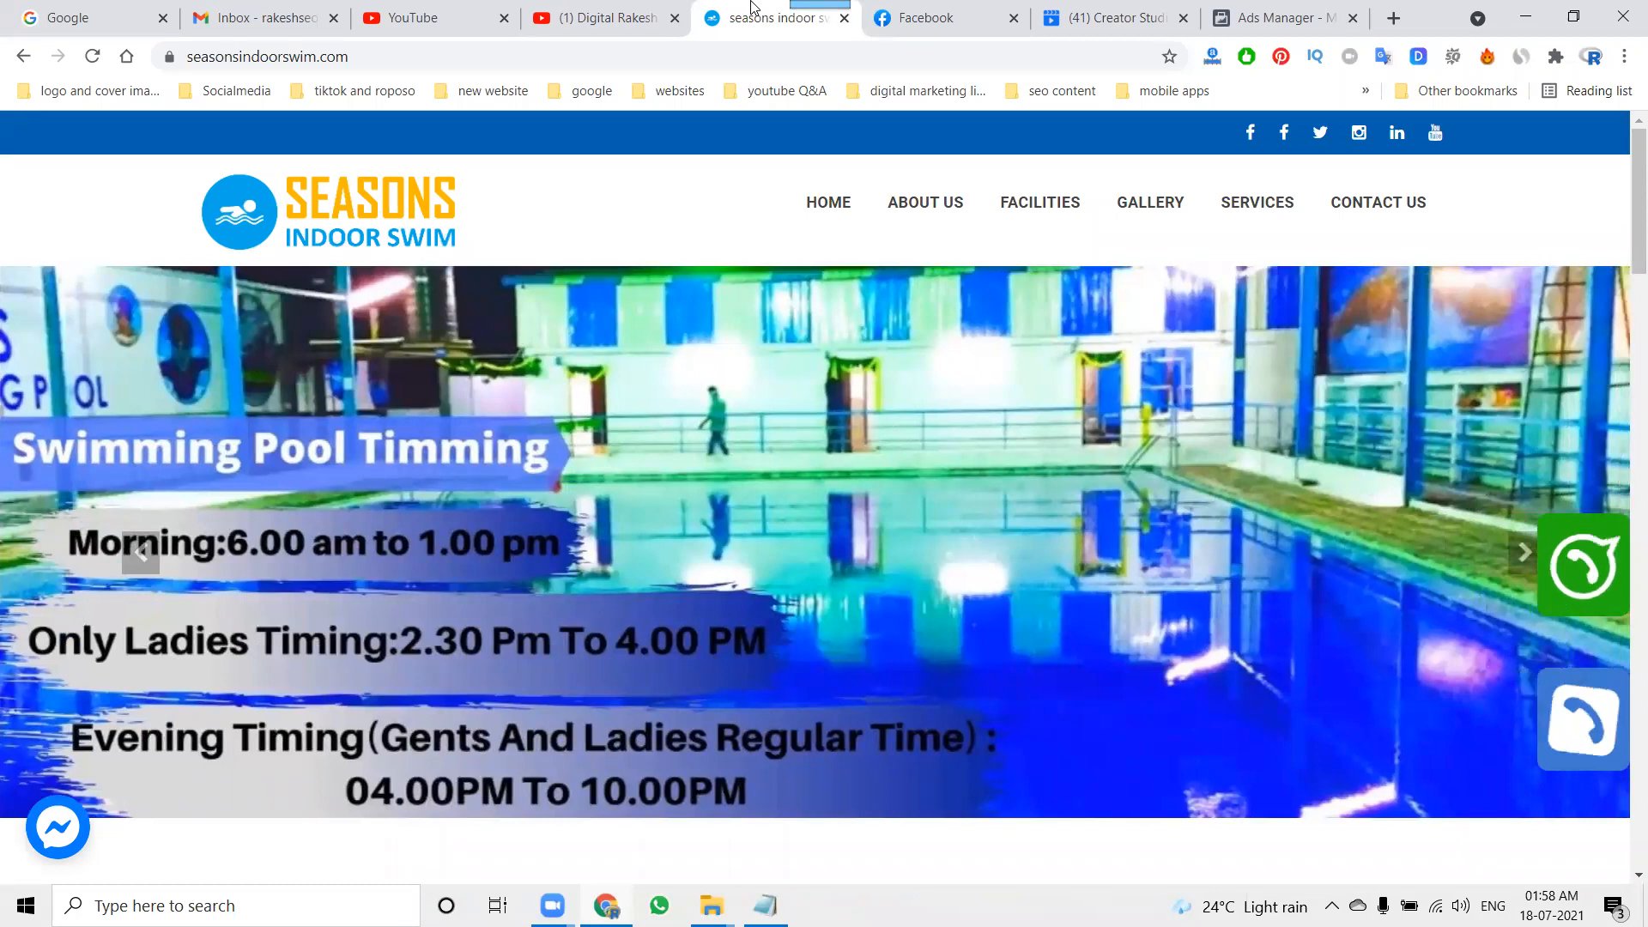
left_click(974, 9)
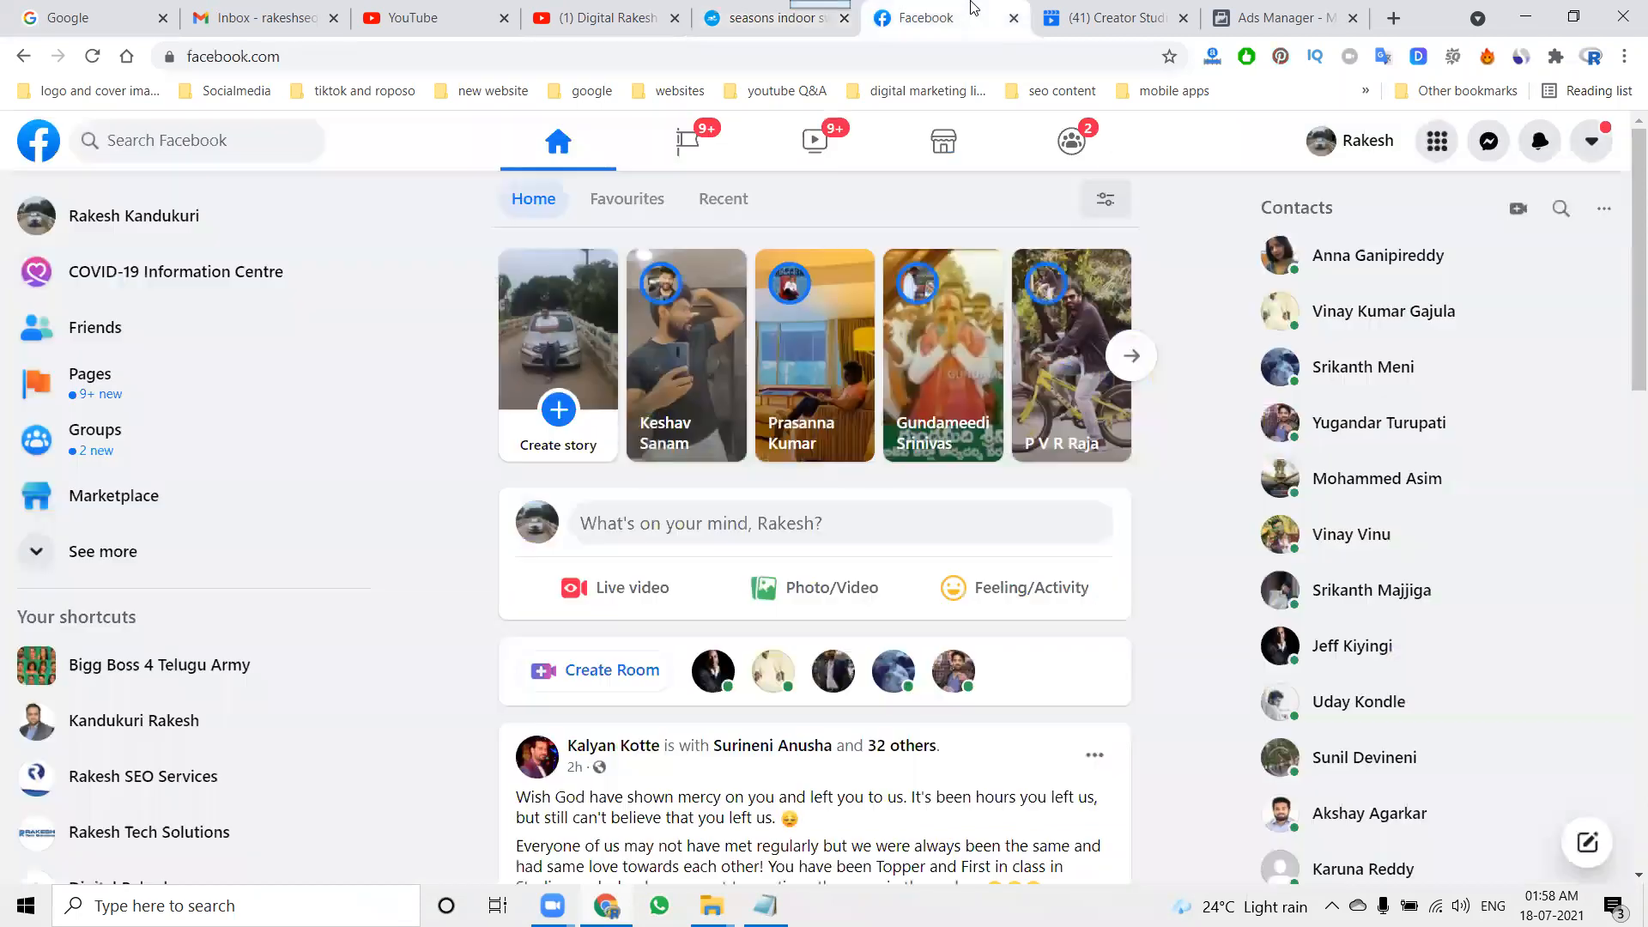
scroll(938, 464, "down", 18)
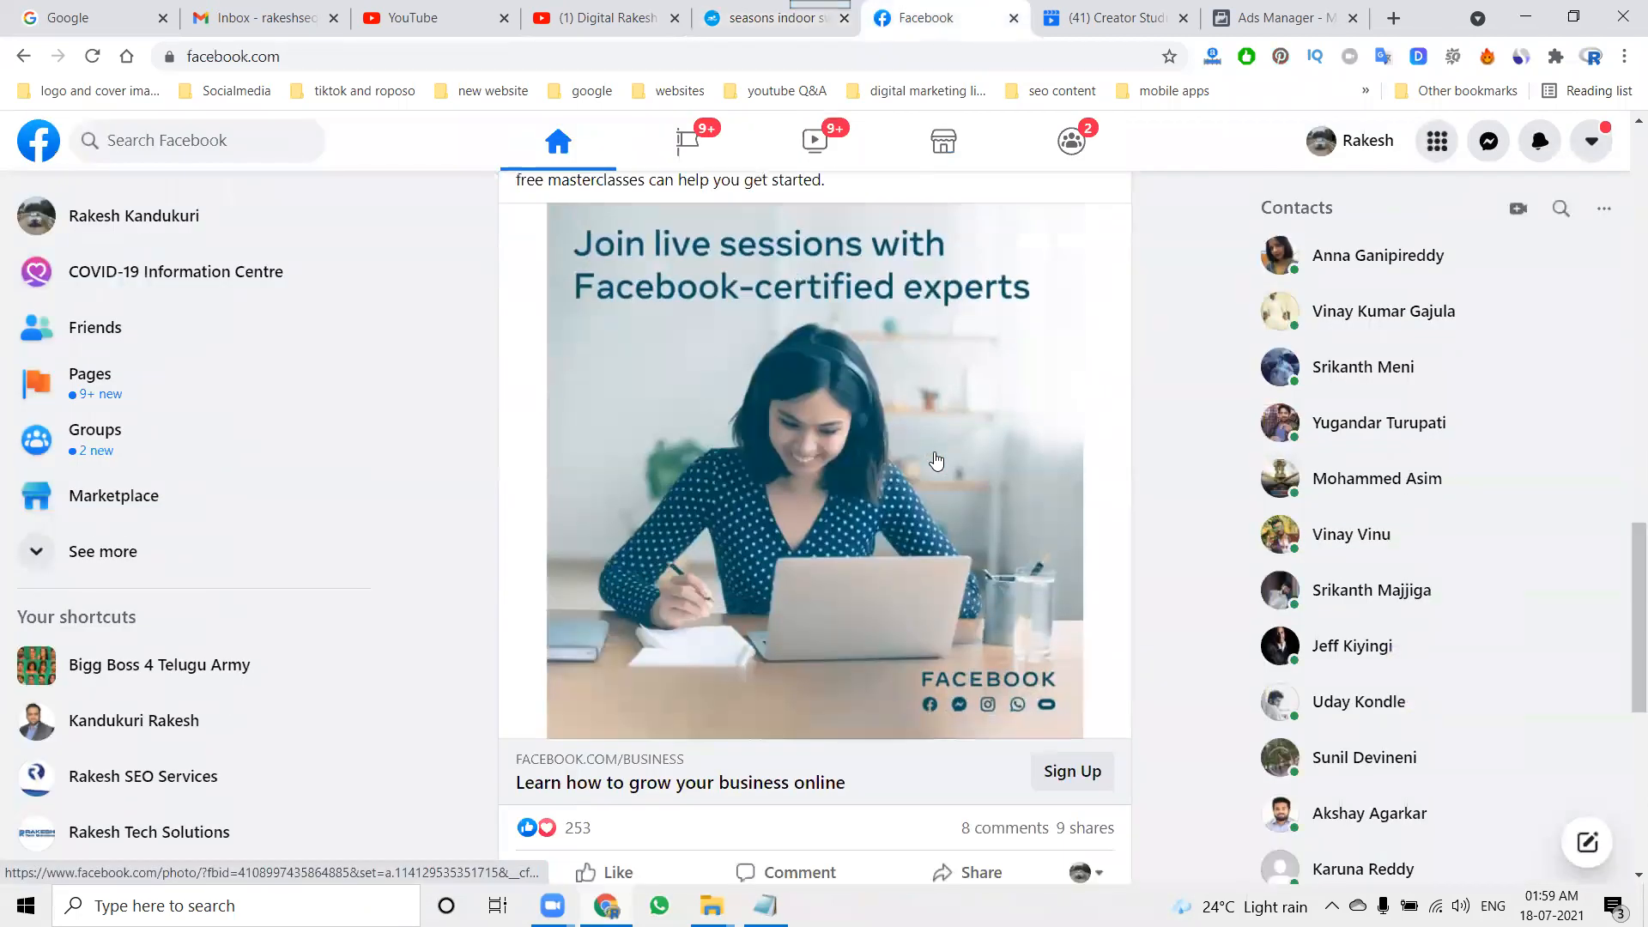
scroll(937, 461, "up", 1)
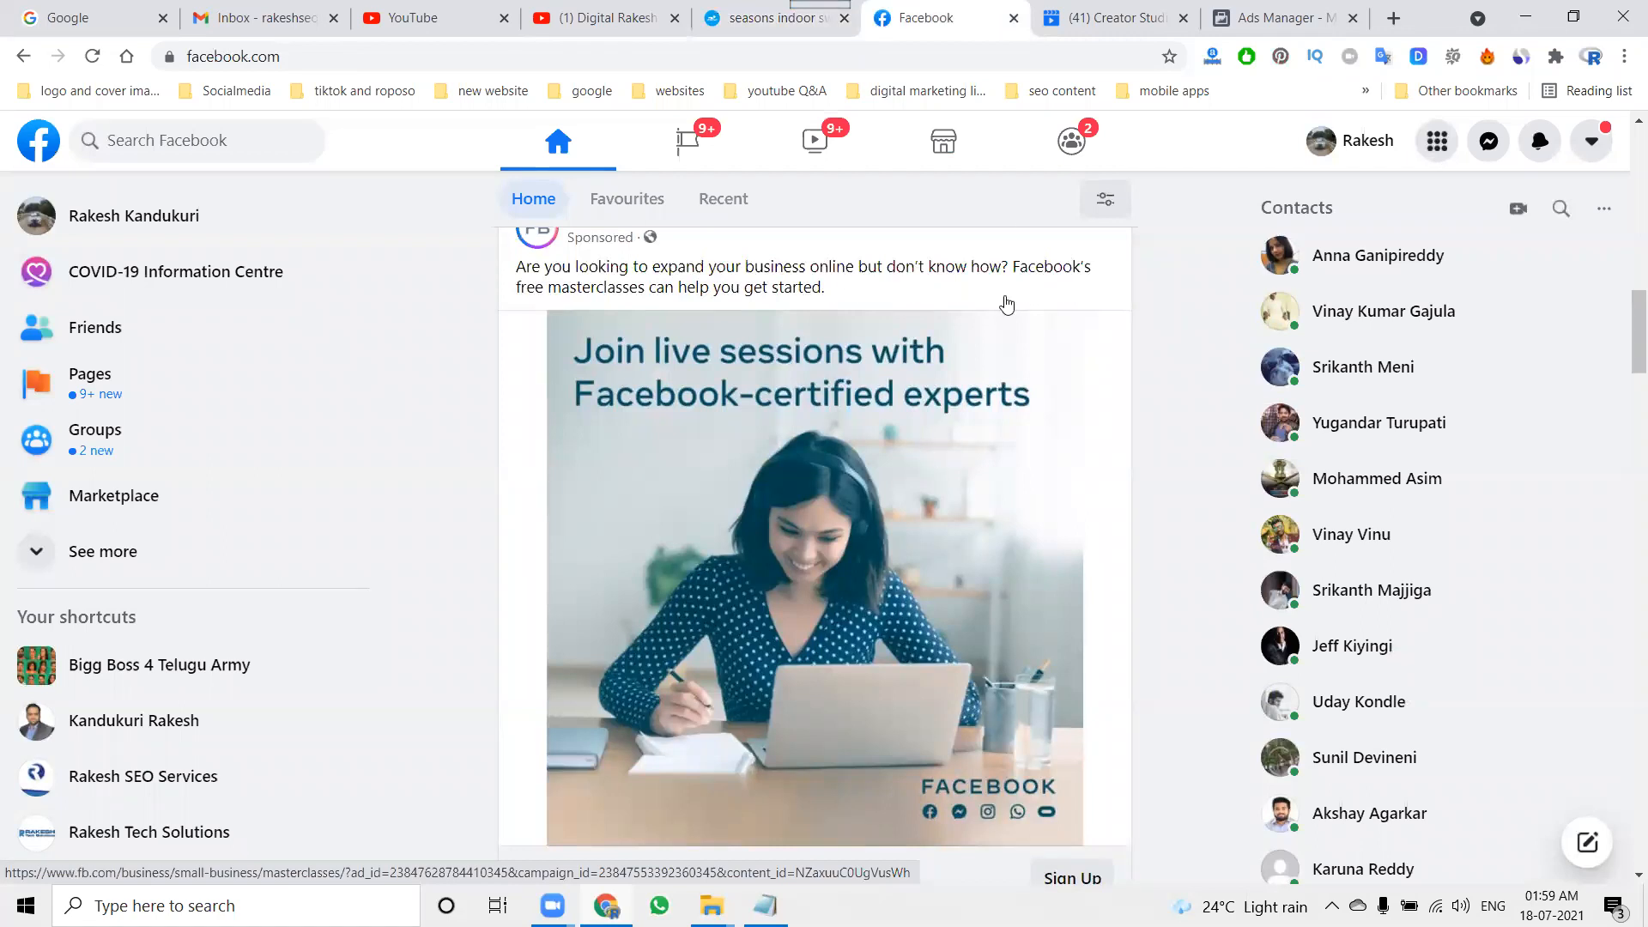
Step: Switch to Ads Manager and create a new campaign with the Reach objective
left_click(1251, 8)
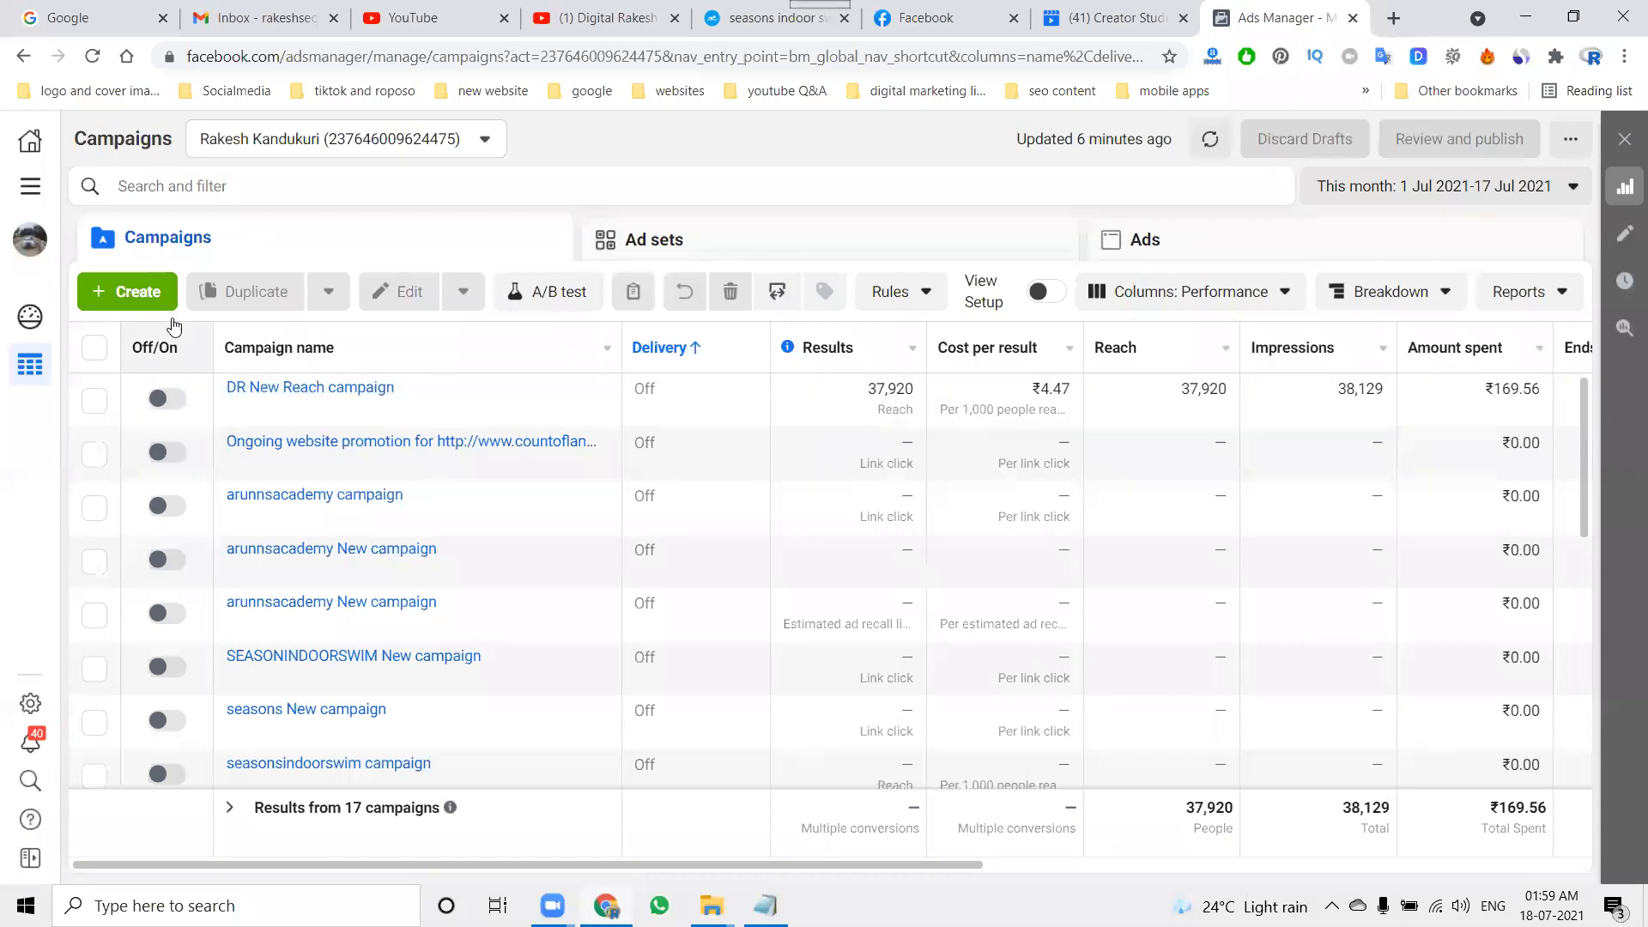
left_click(148, 293)
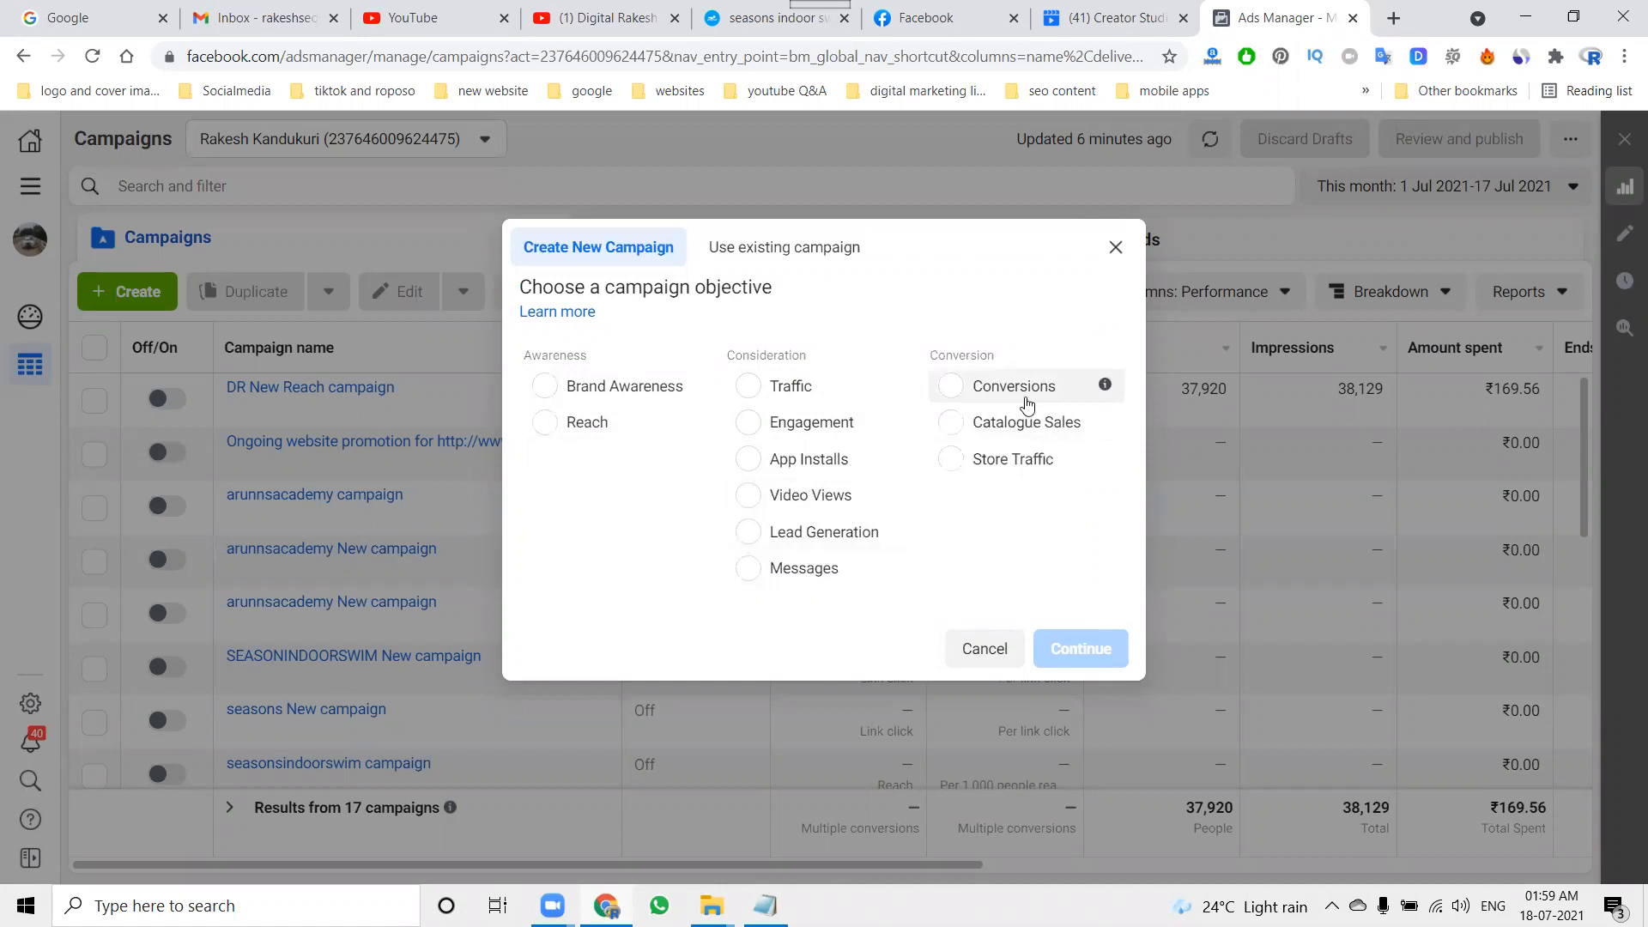
left_click(605, 434)
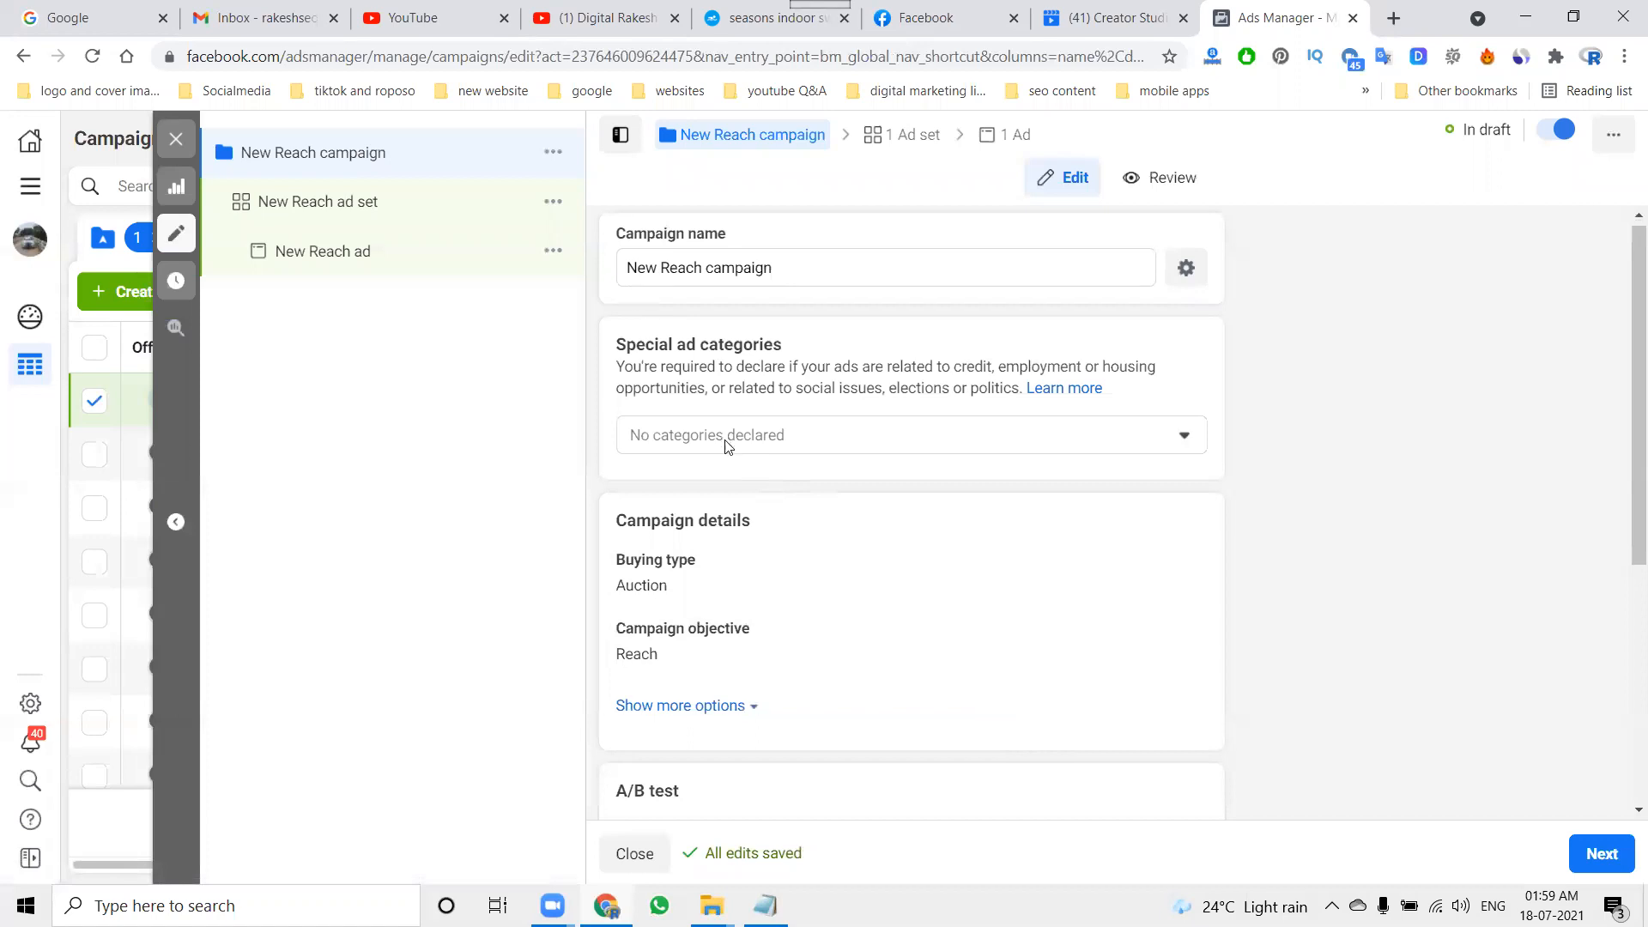
Step: Rename the campaign as "Season New Reach campaign" and glance at the Seasons Indoor Swim website
scroll(728, 448, "down", 2)
scroll(728, 448, "up", 2)
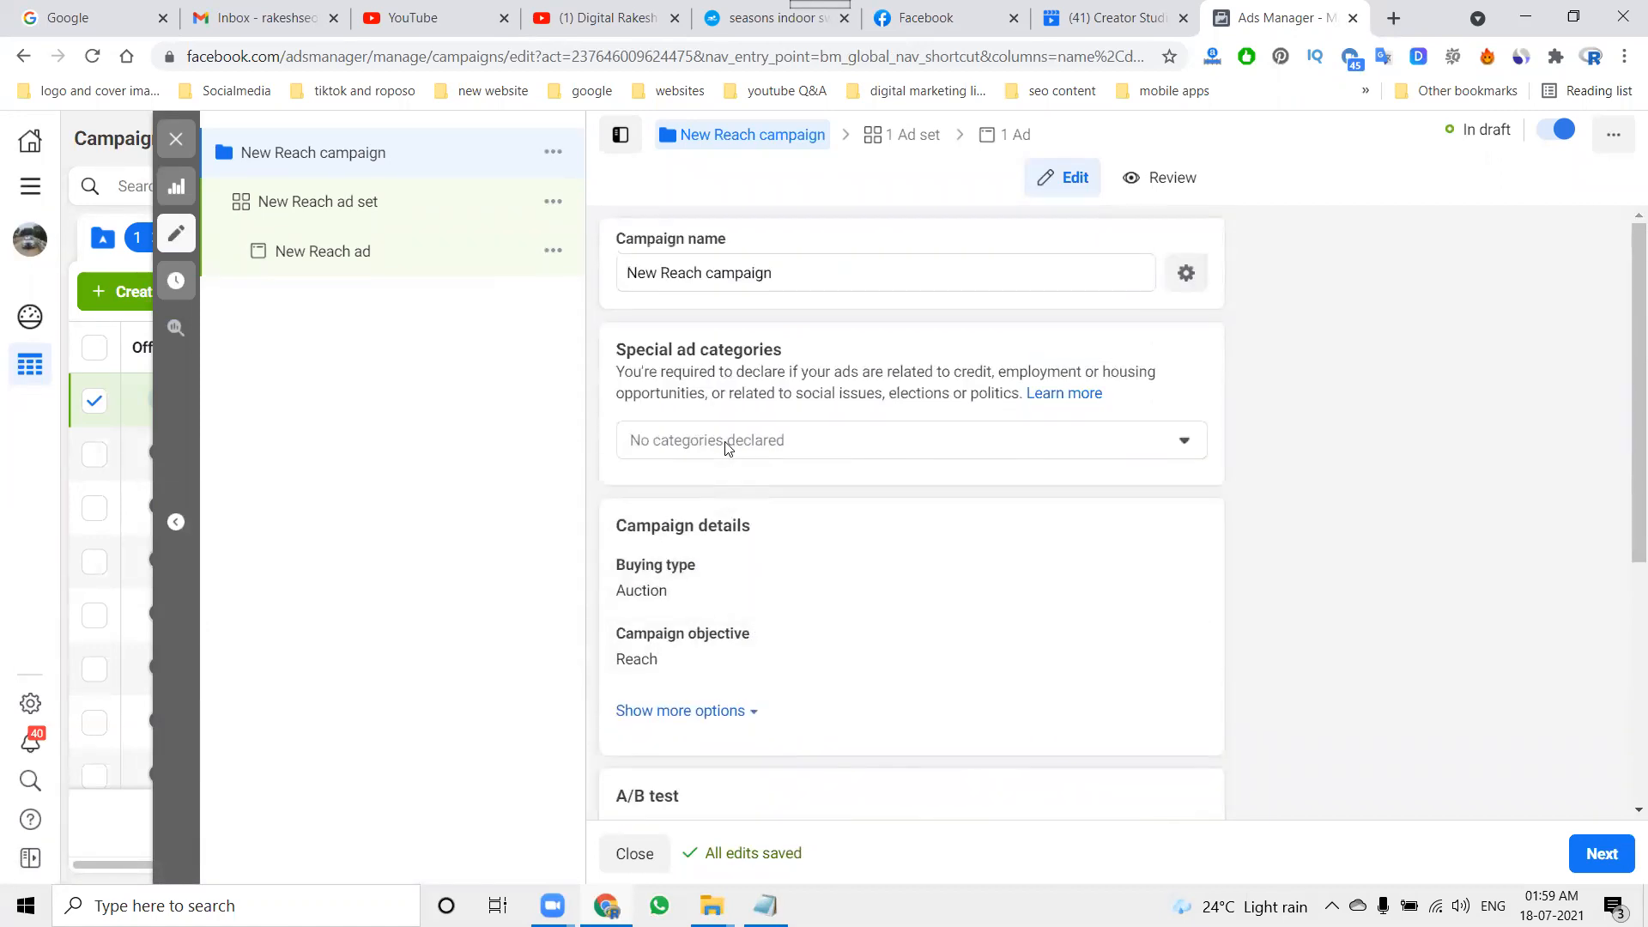
scroll(728, 448, "down", 1)
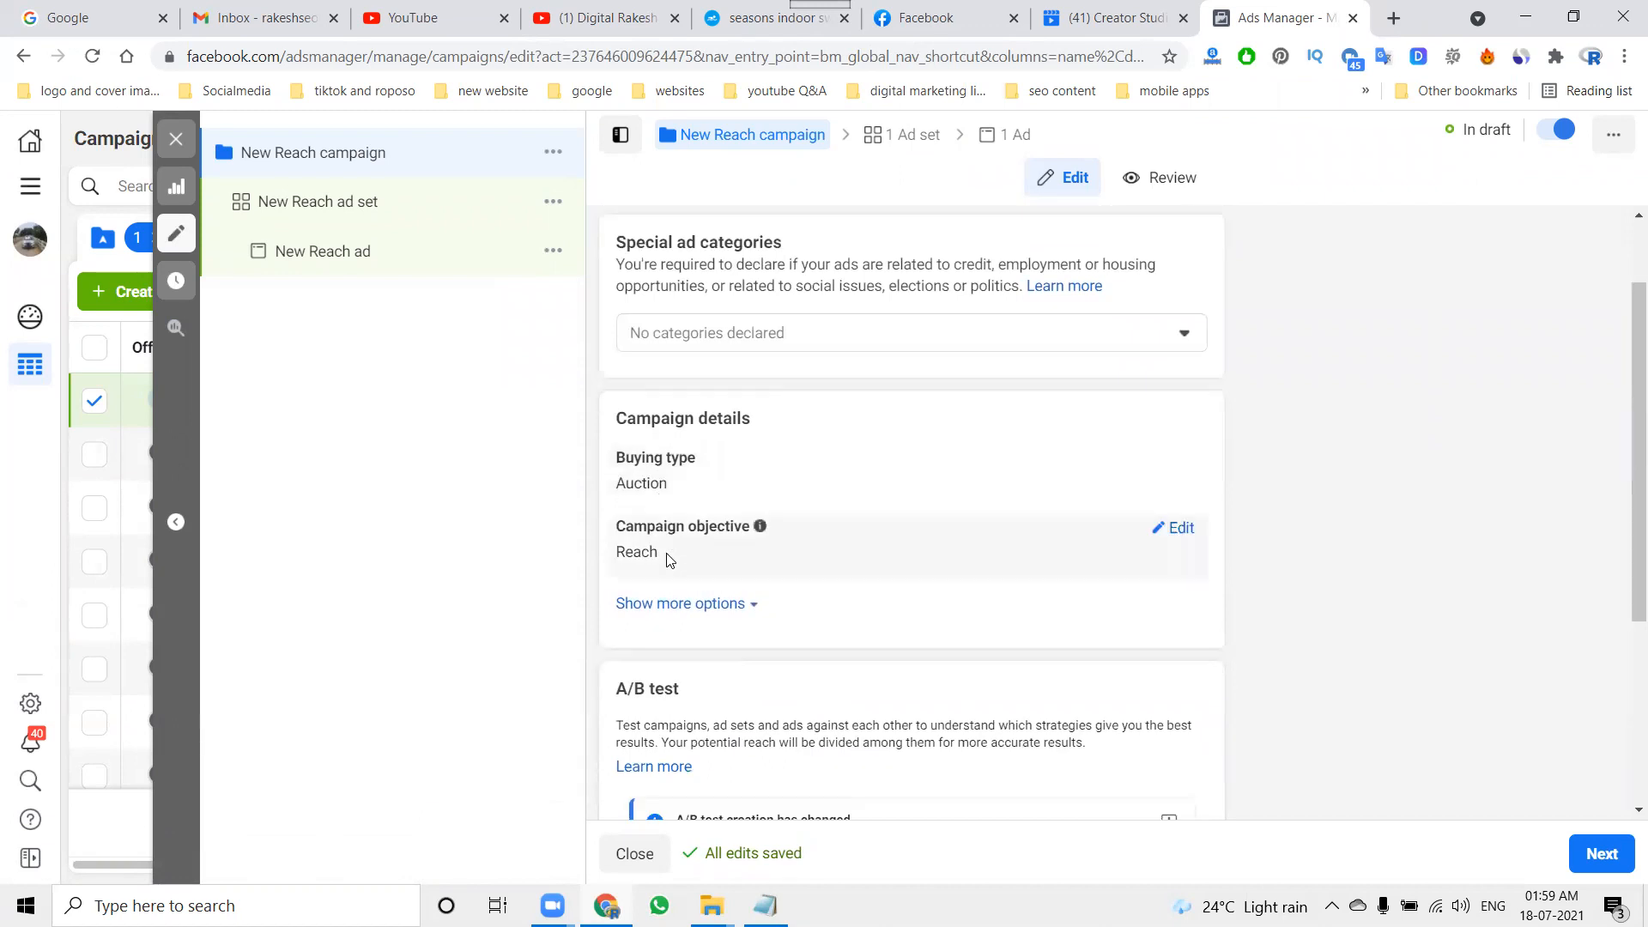
scroll(986, 596, "down", 3)
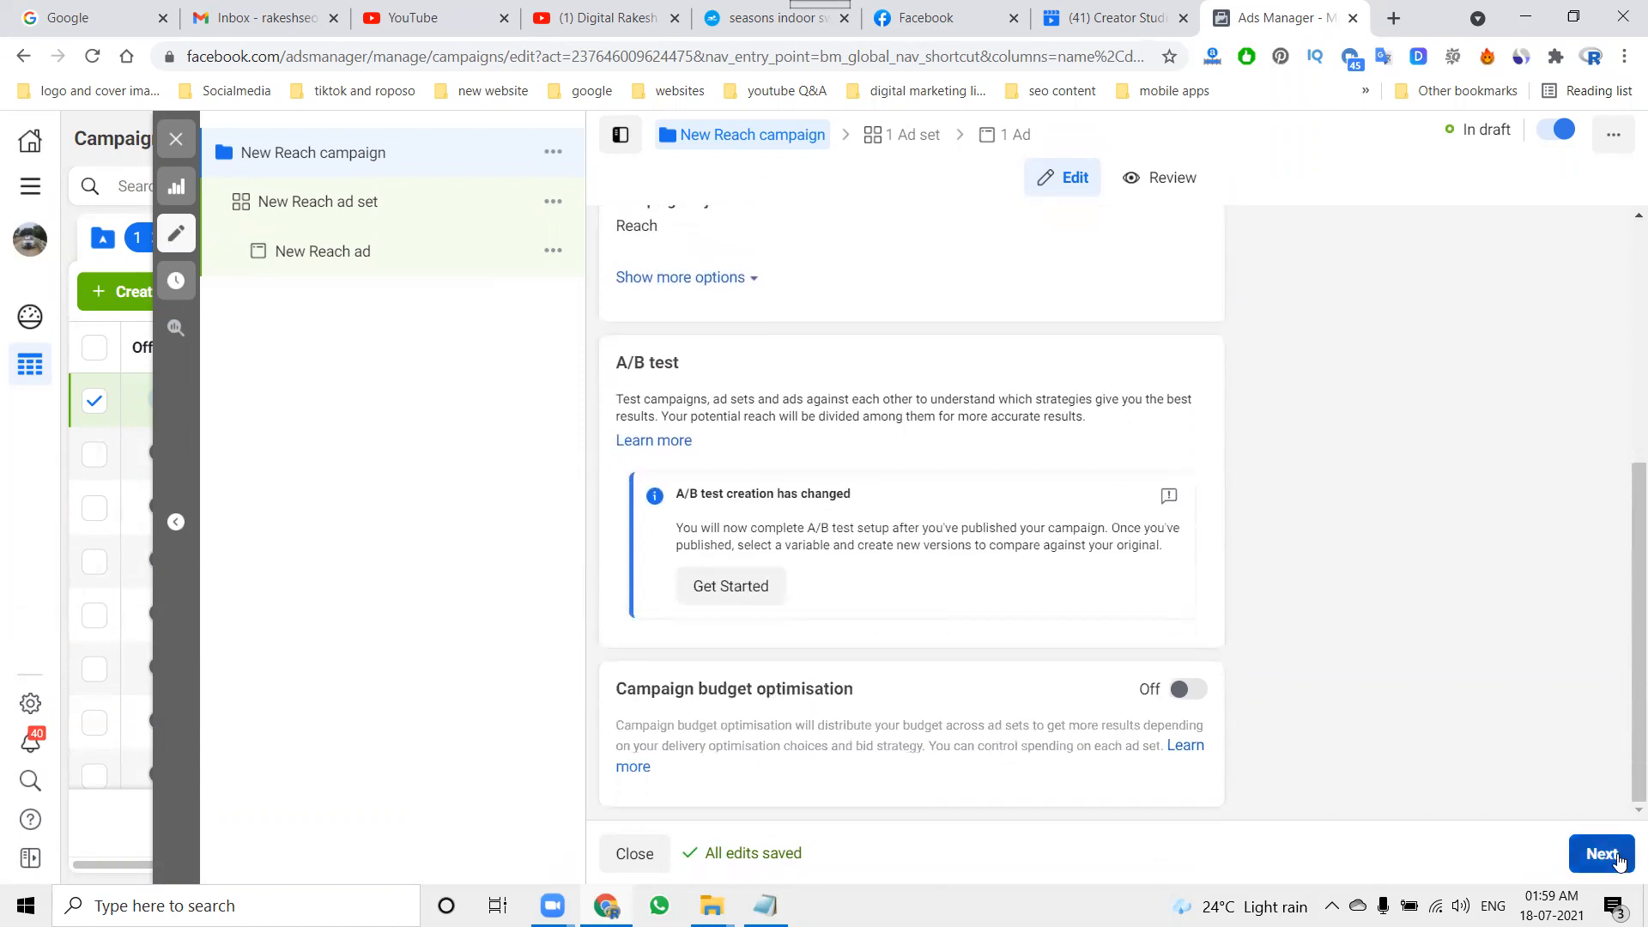
scroll(1471, 699, "up", 4)
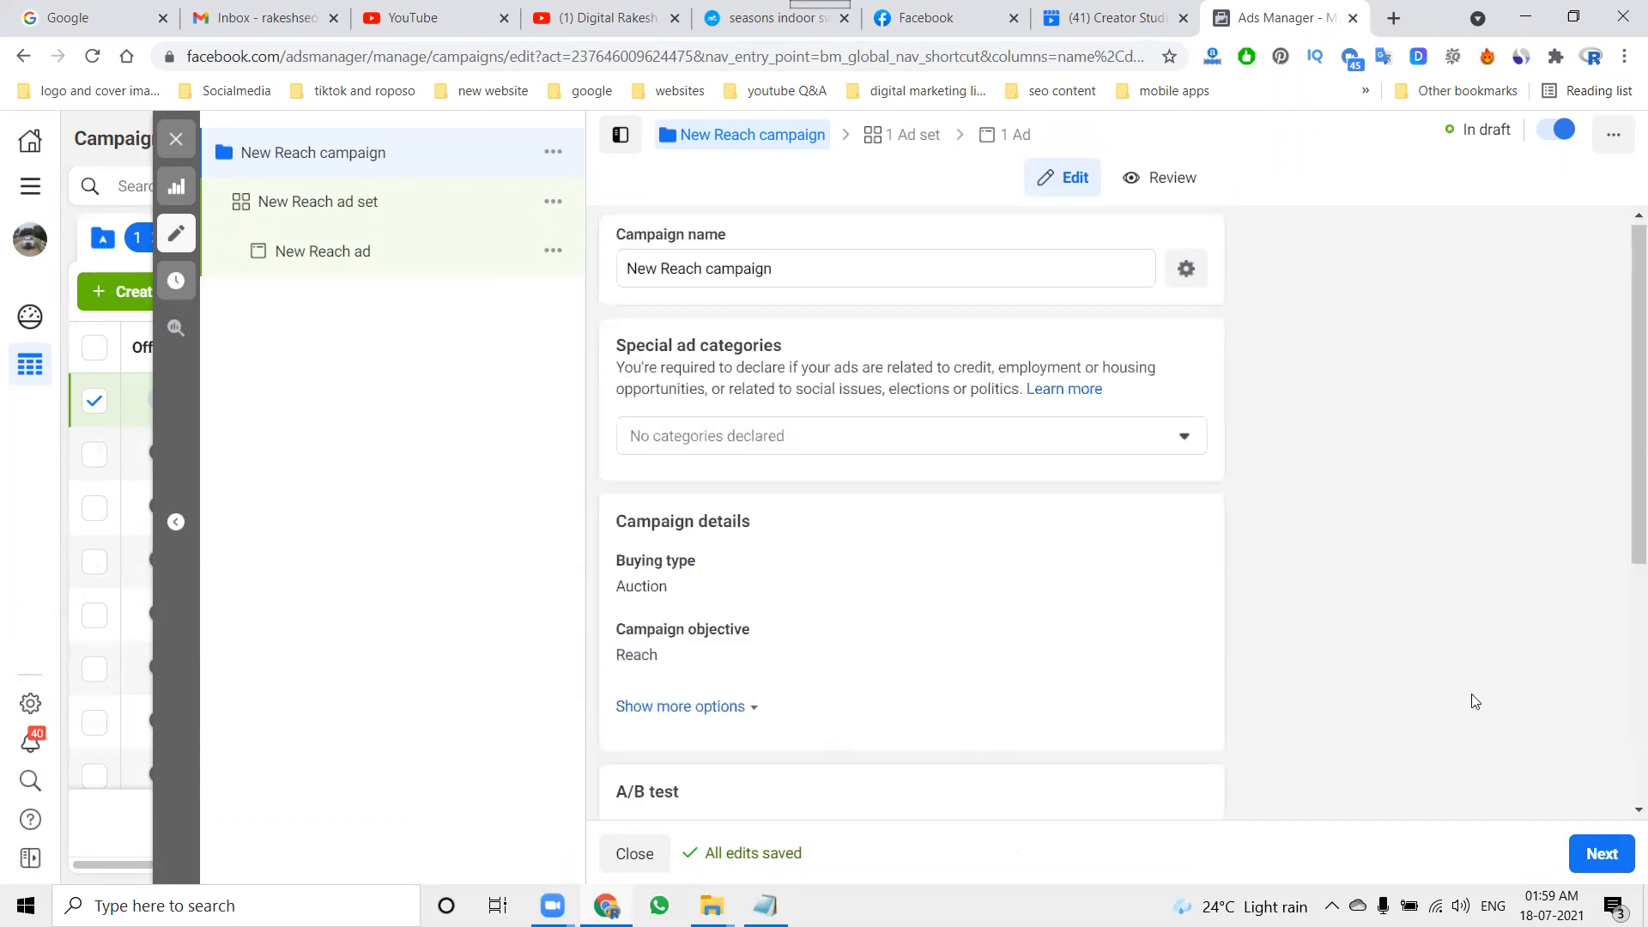
left_click(628, 272)
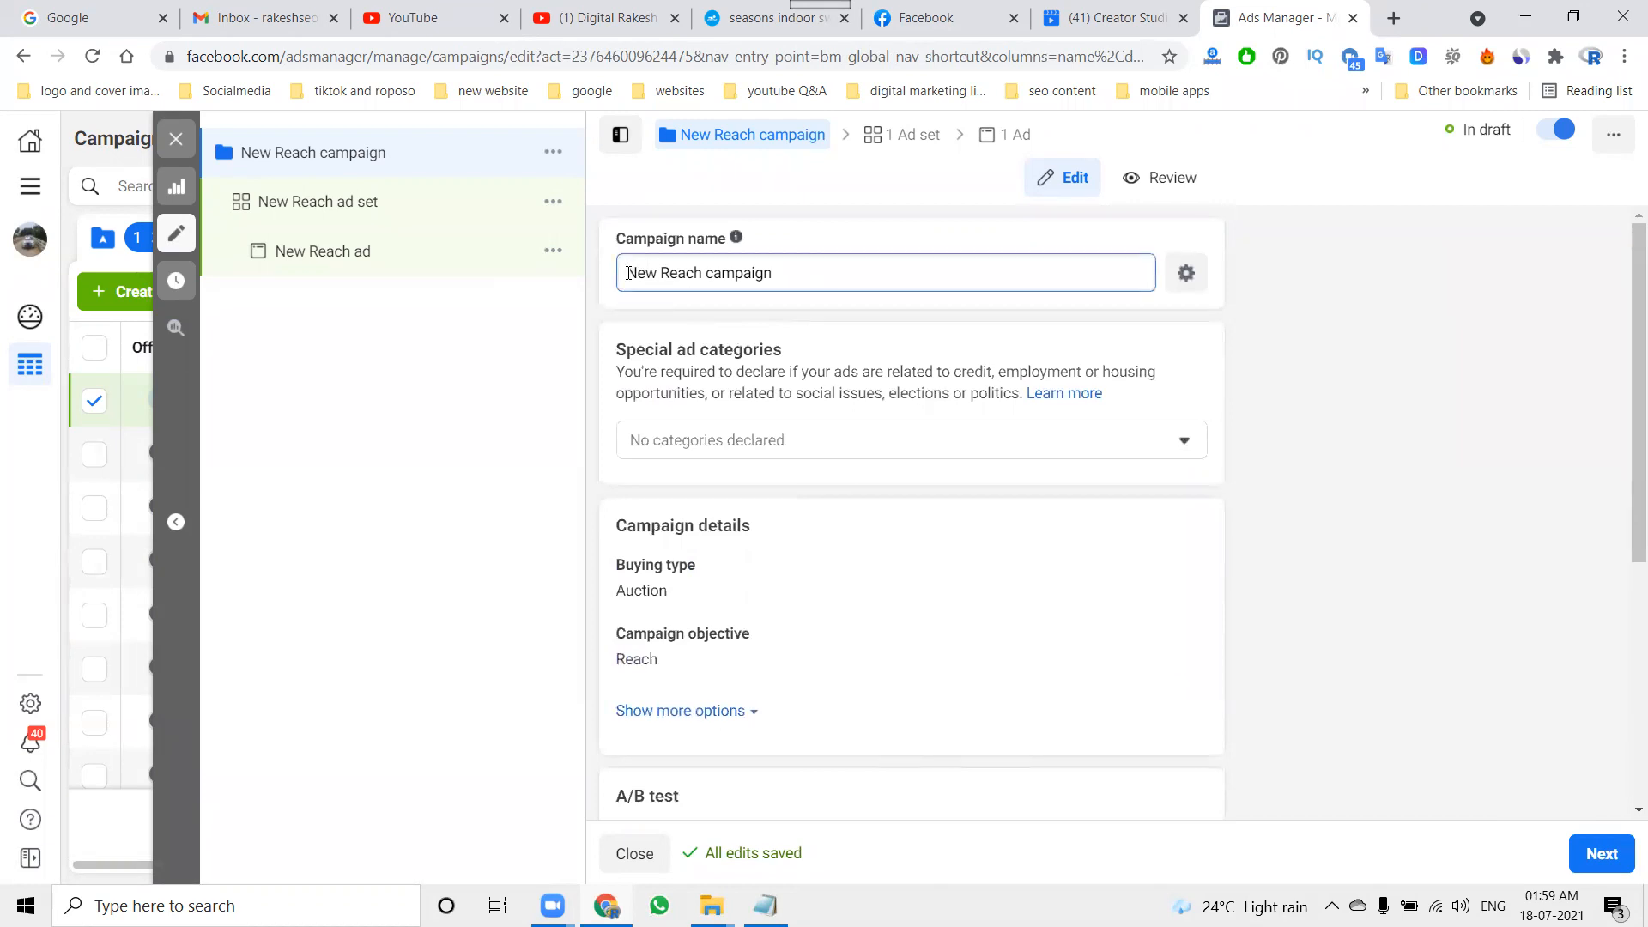
type("Seaso")
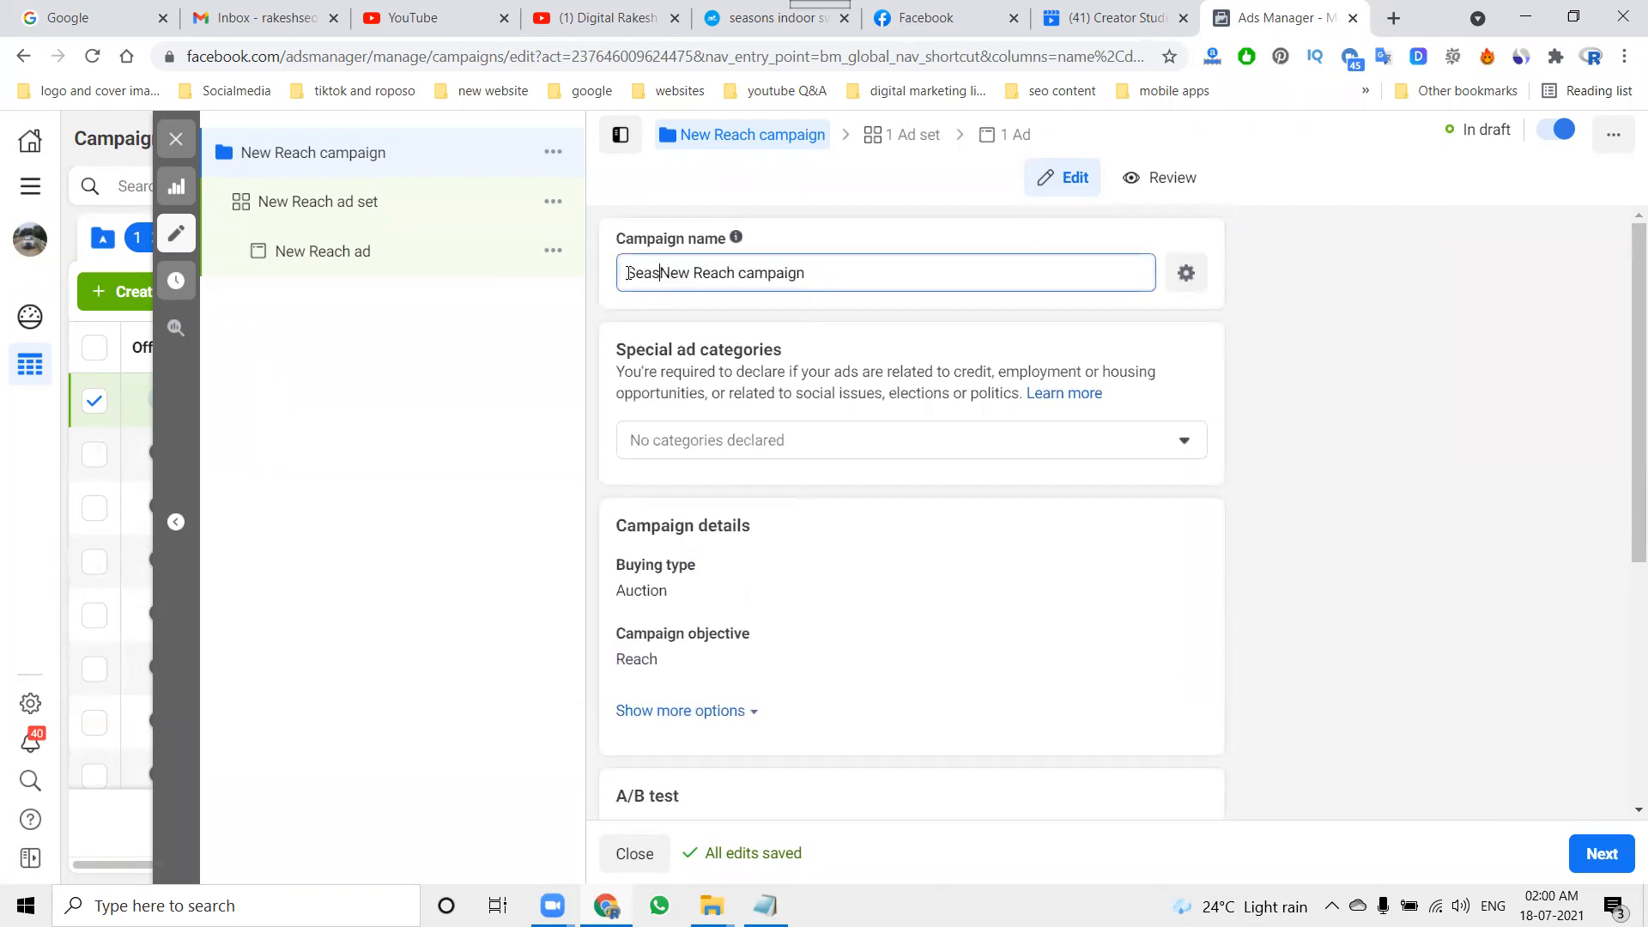
type("ns")
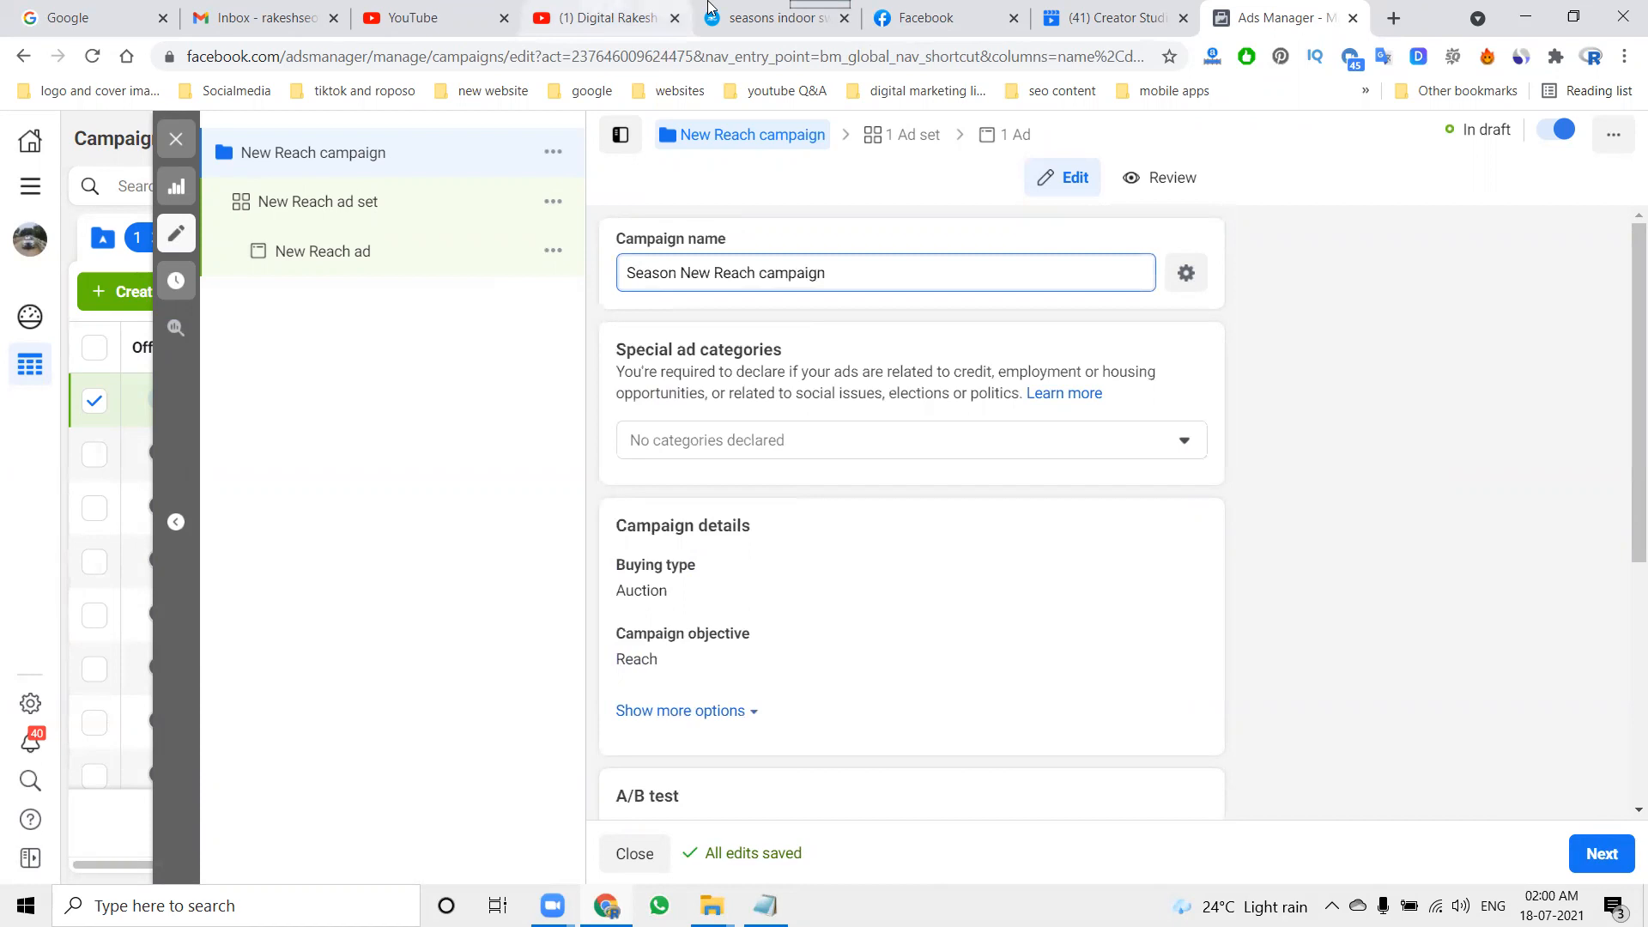
left_click(713, 10)
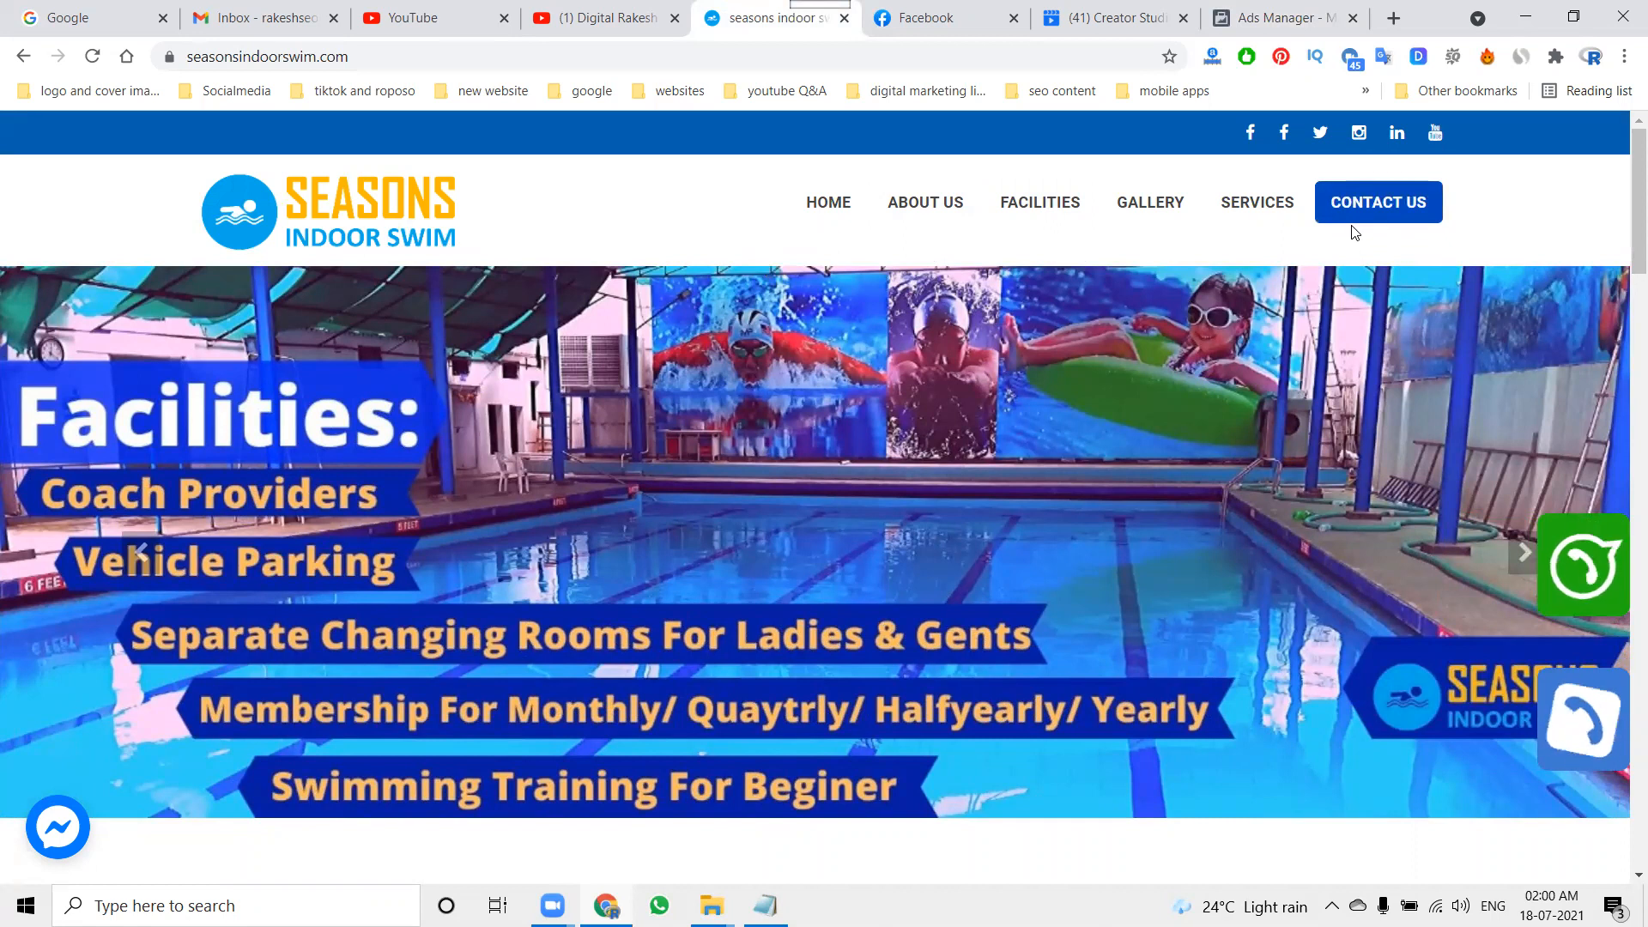
left_click(1271, 19)
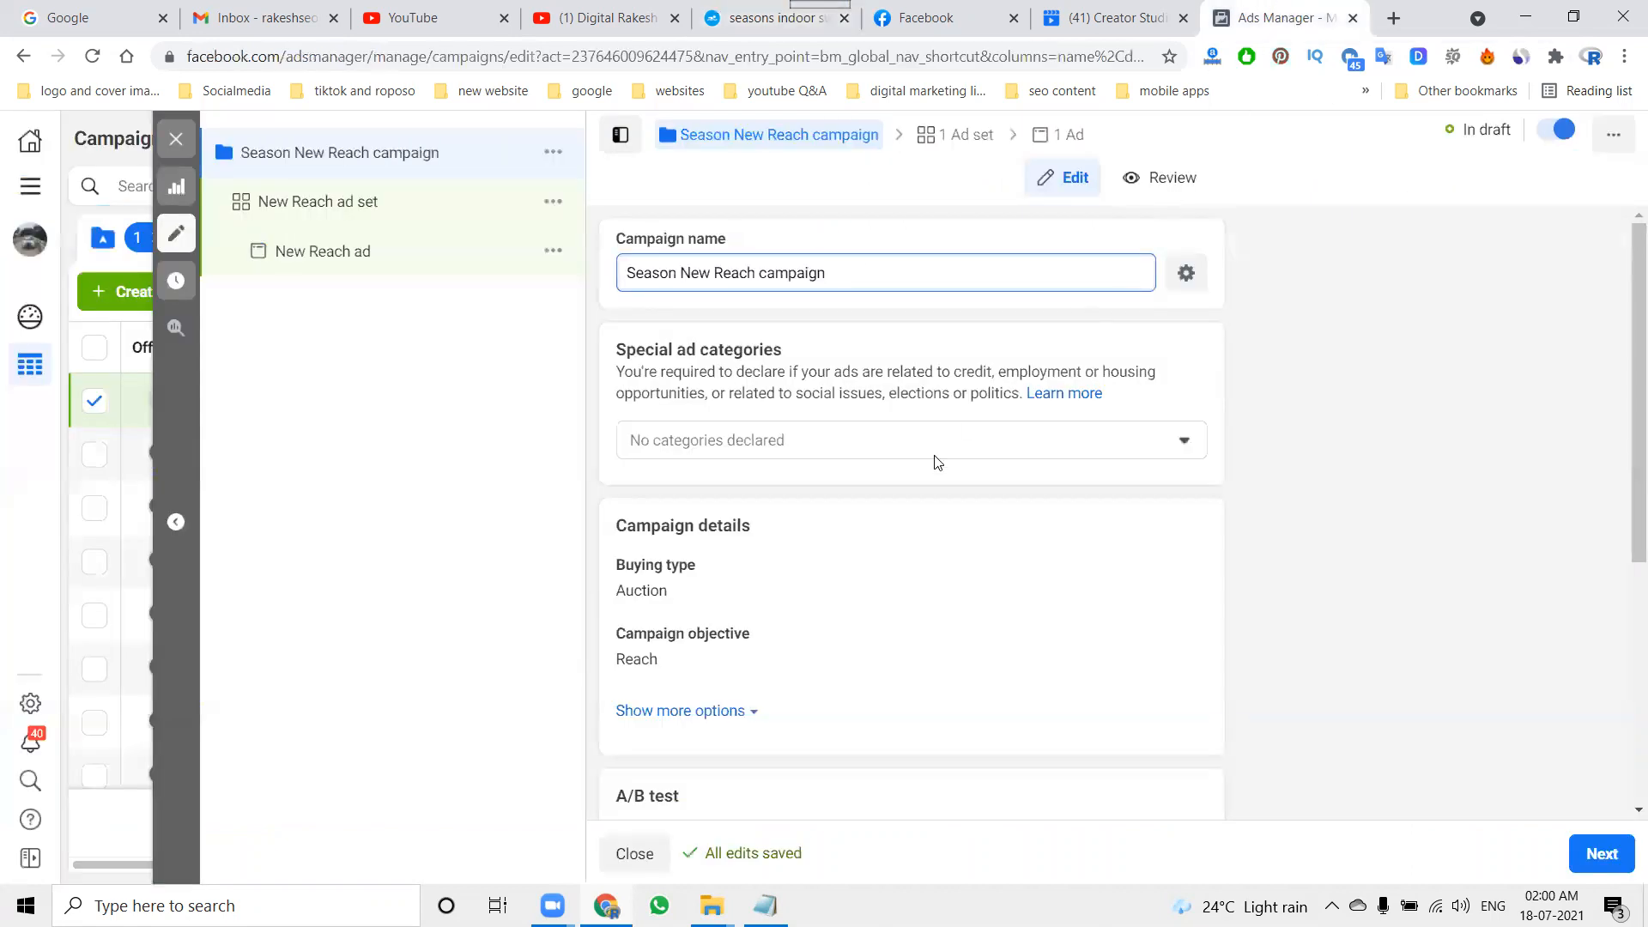
Step: Continue to the ad set and choose "Seasons indoor swimming pool Kondapur Gachibowli Hyderabad" as the Facebook Page to promote
scroll(1251, 584, "down", 1)
left_click(1583, 849)
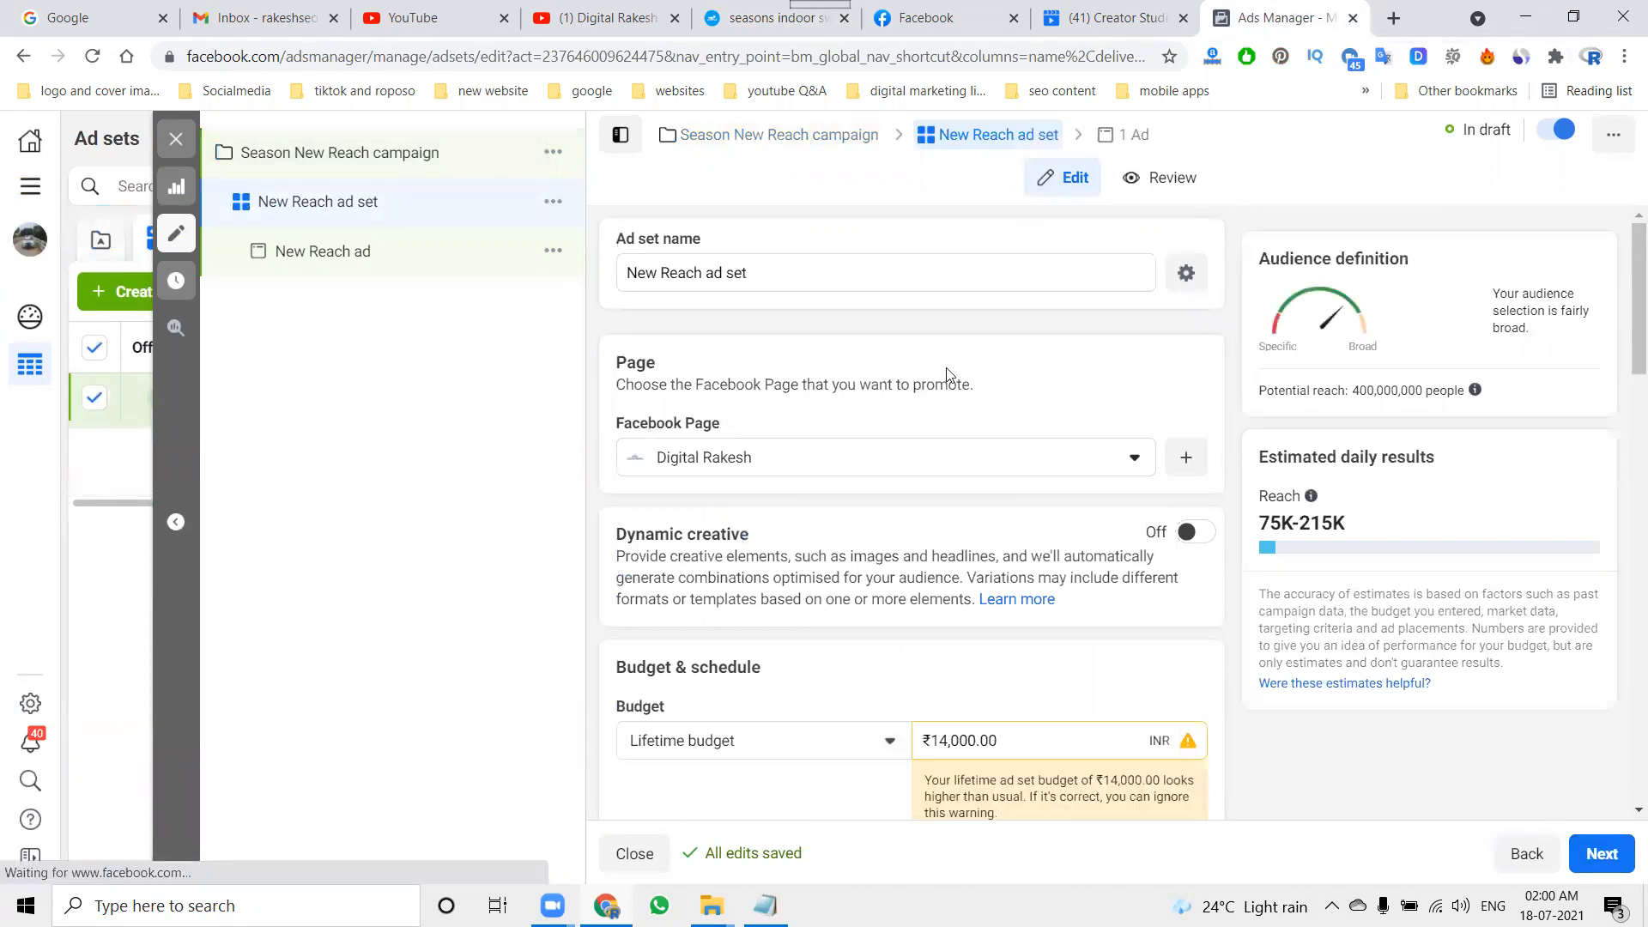
left_click(655, 456)
type("seas")
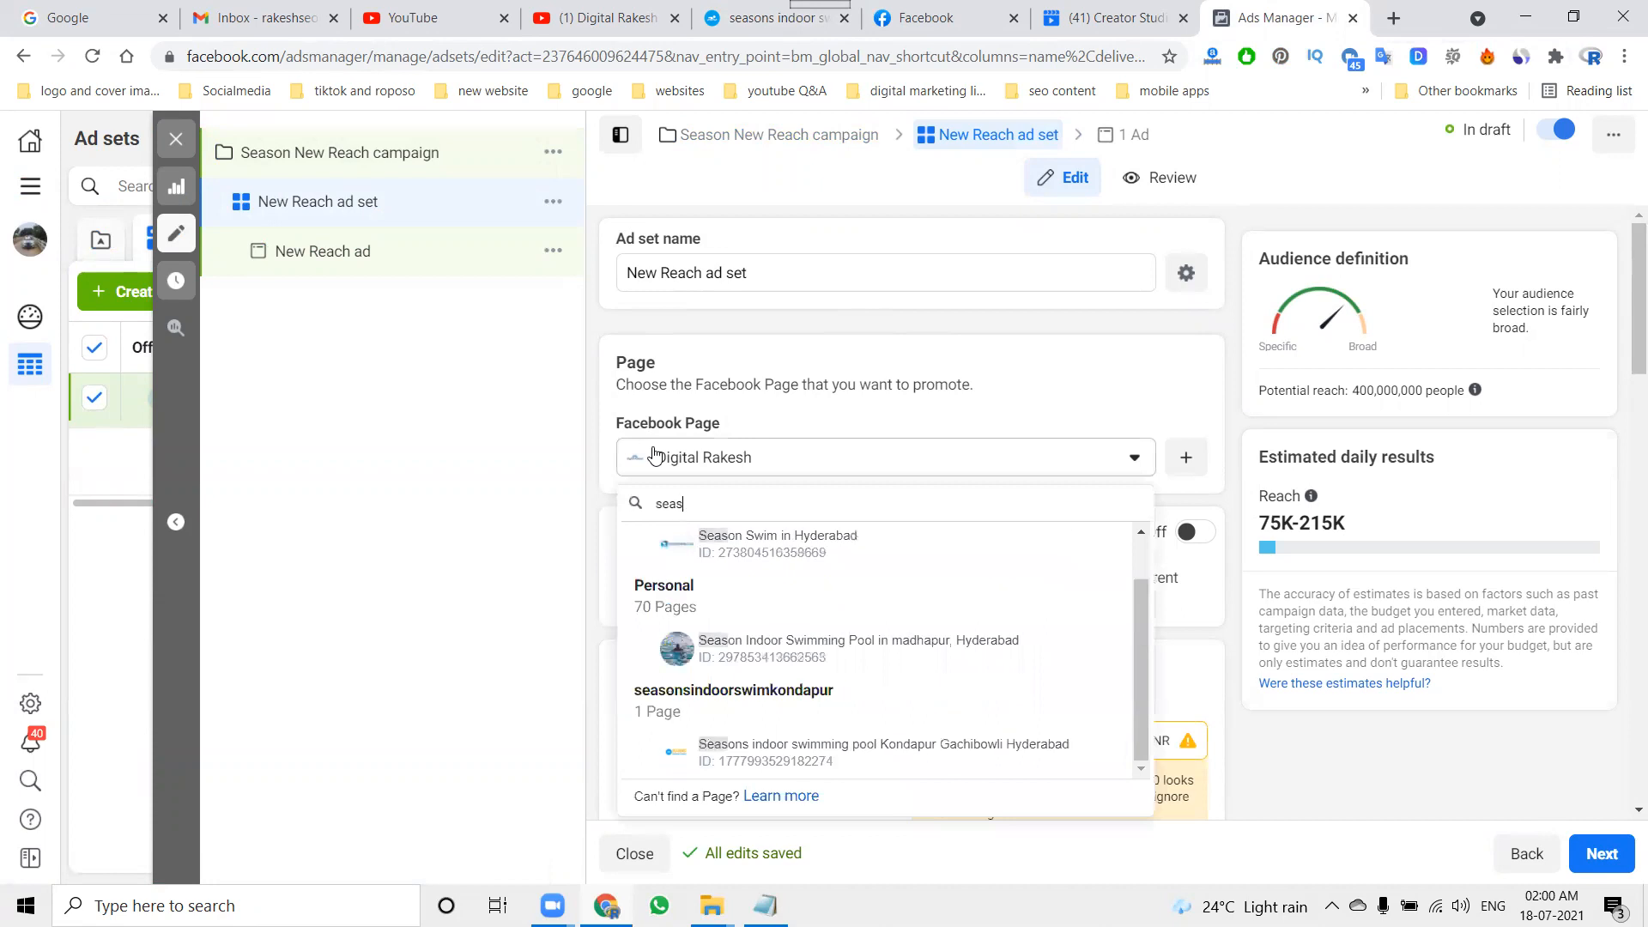
left_click(756, 732)
Step: Change the ad set's budget type to Daily budget with an amount of ₹80 and check the estimated daily reach
scroll(624, 599, "down", 1)
scroll(624, 598, "down", 3)
scroll(653, 515, "up", 3)
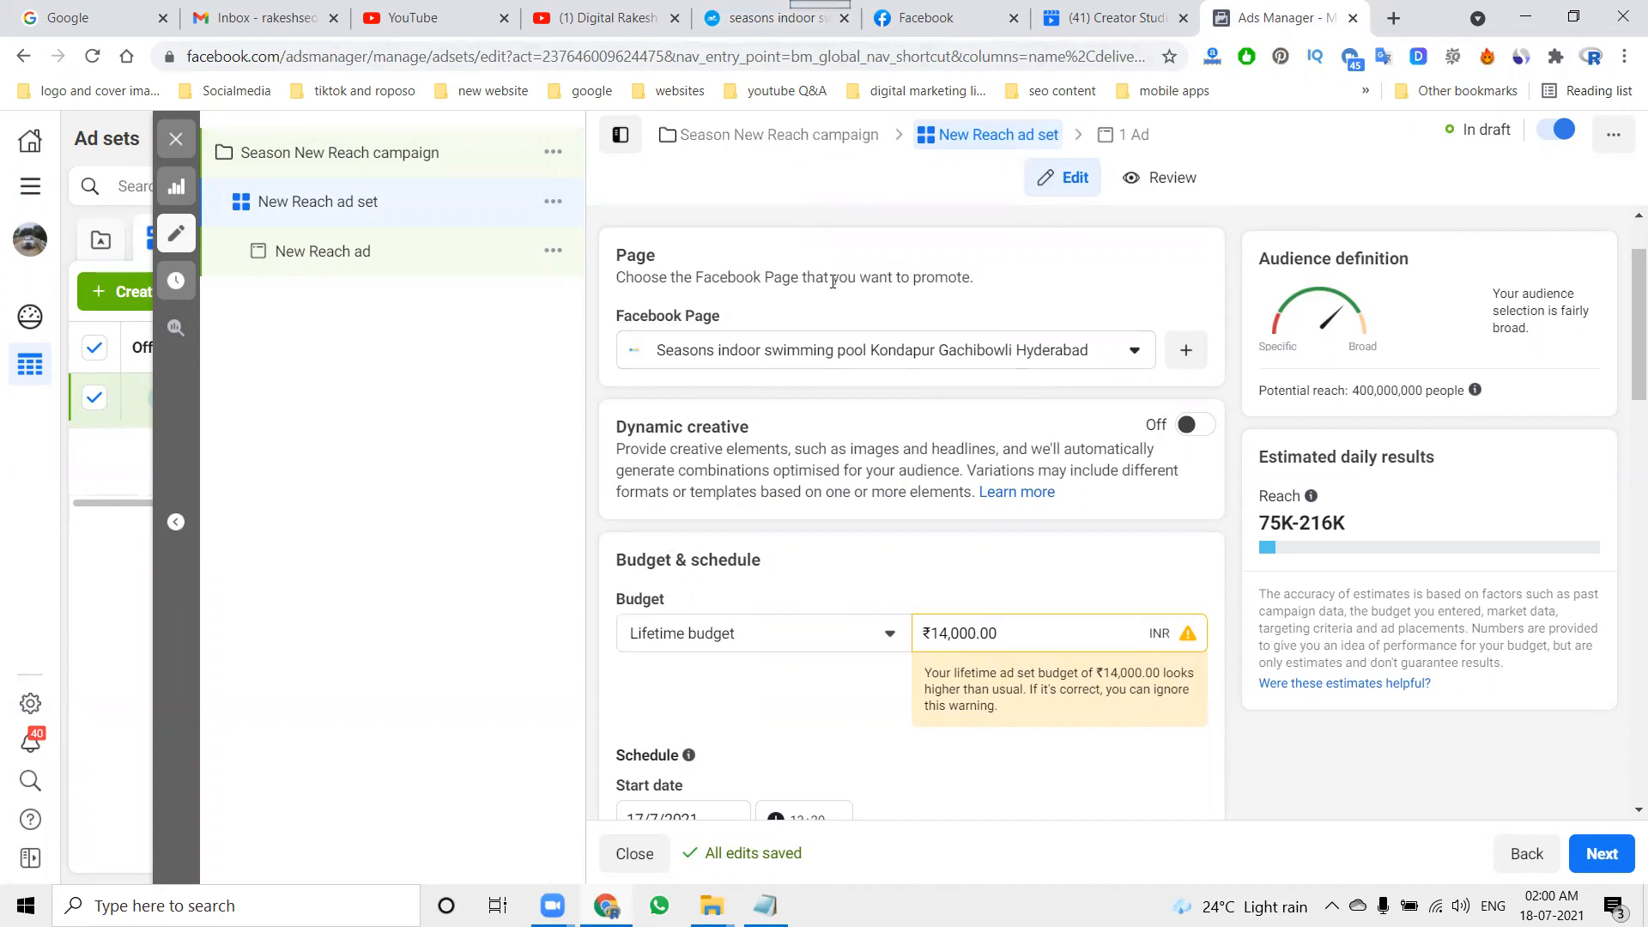
scroll(858, 441, "down", 3)
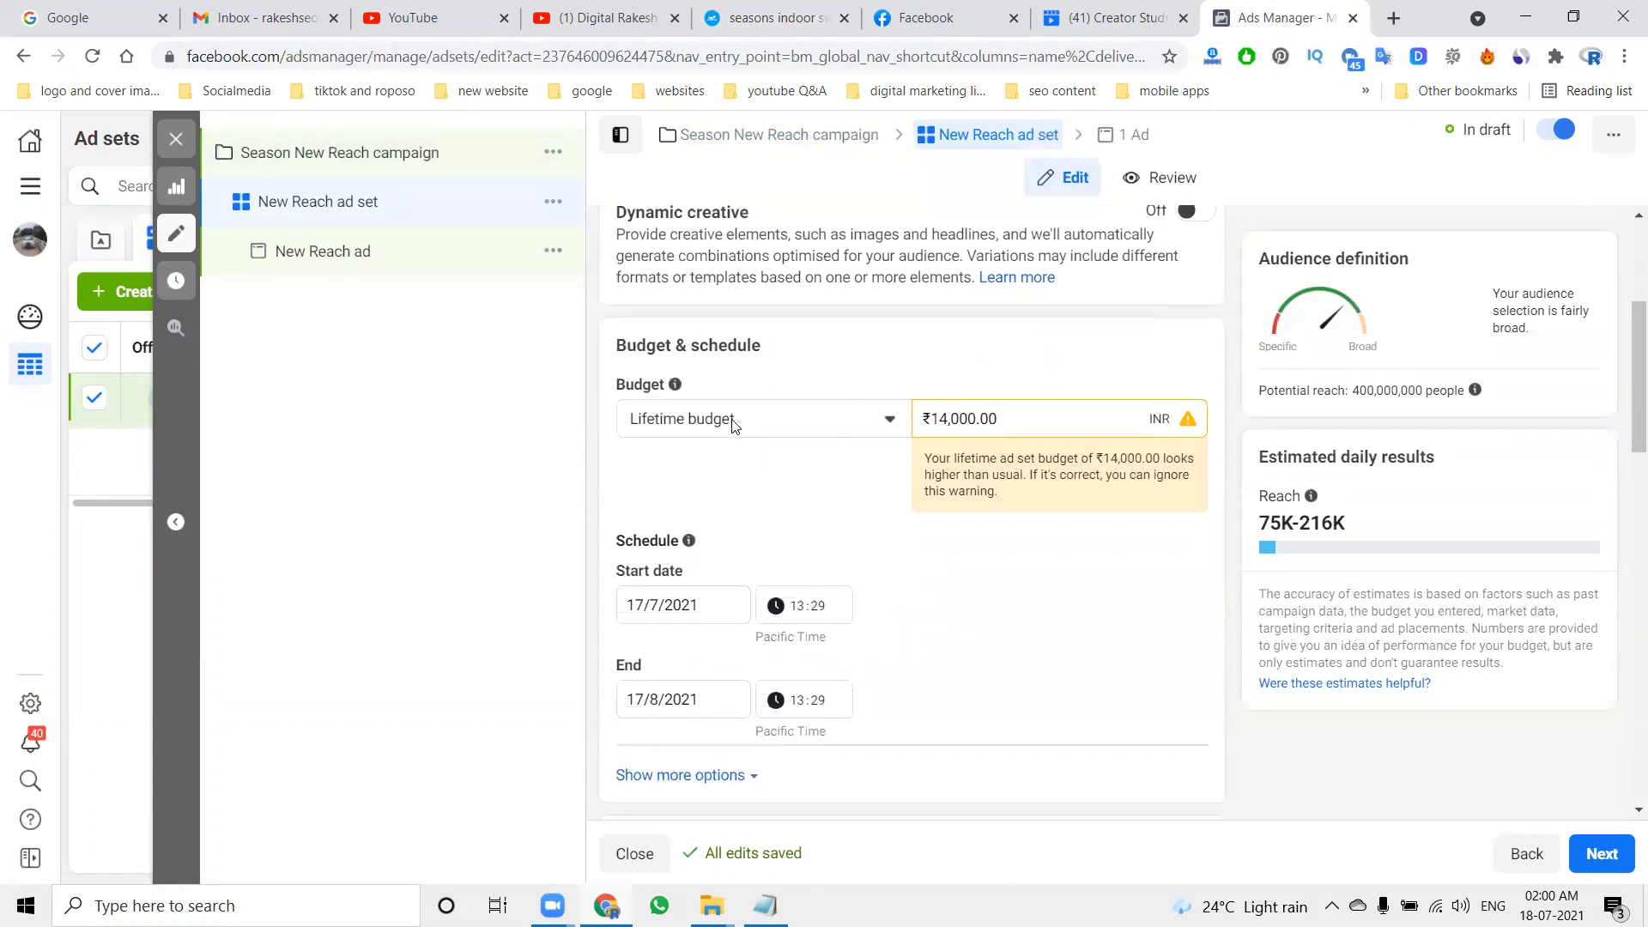
left_click(734, 427)
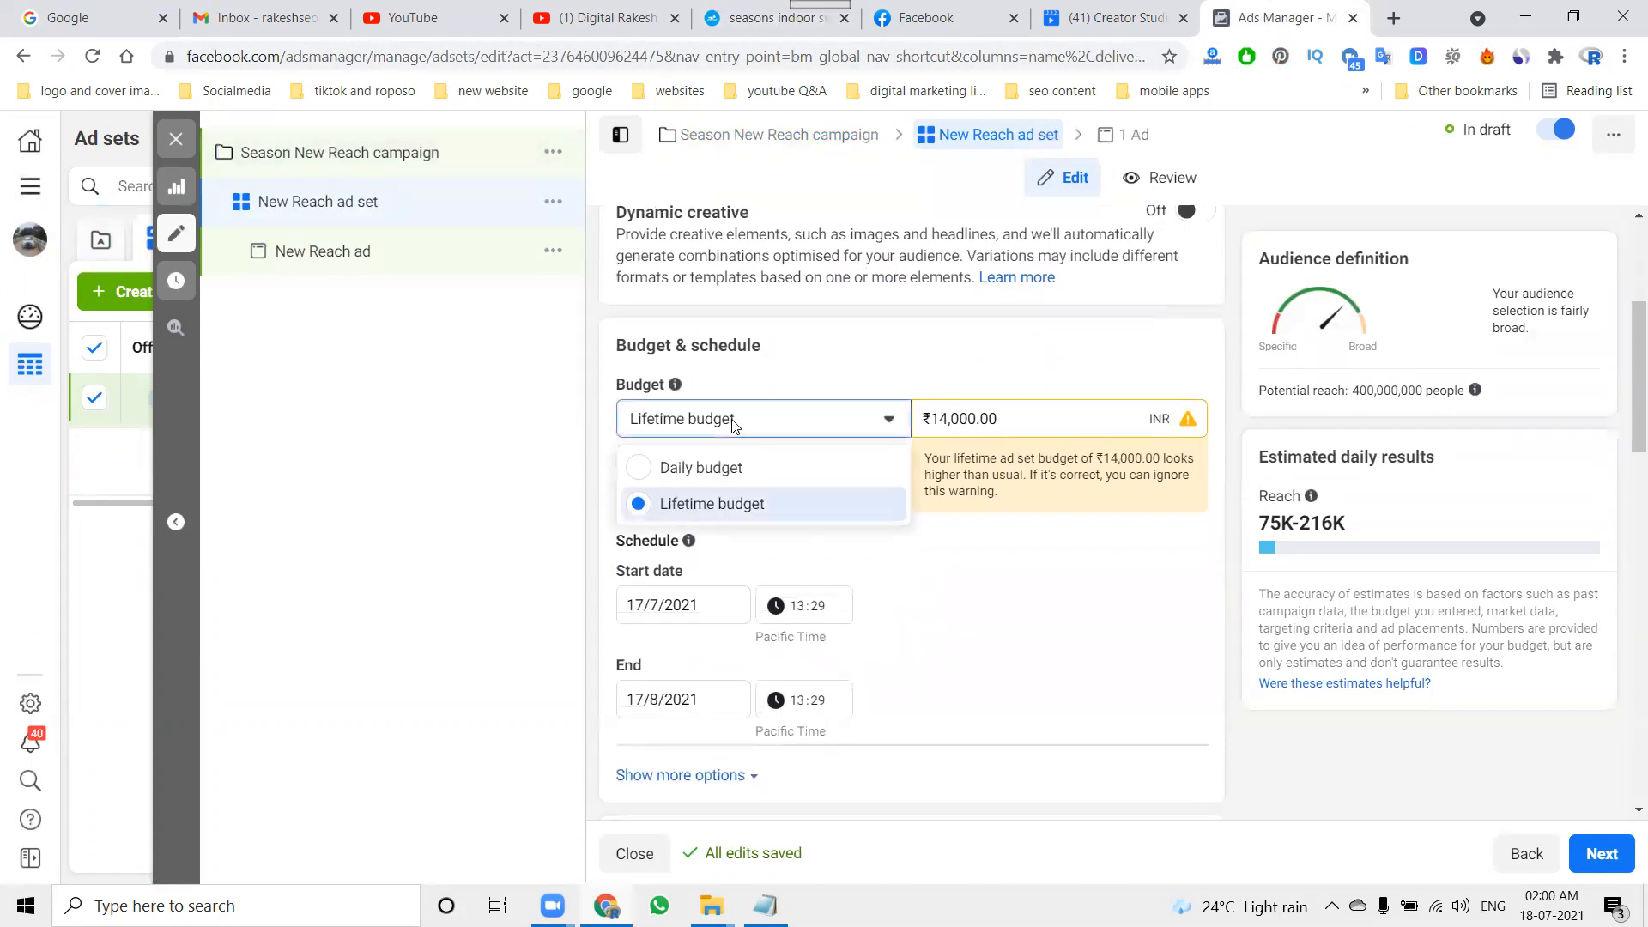
left_click(751, 467)
left_click(973, 418)
key("ctrl+a")
type("80")
left_click(1034, 491)
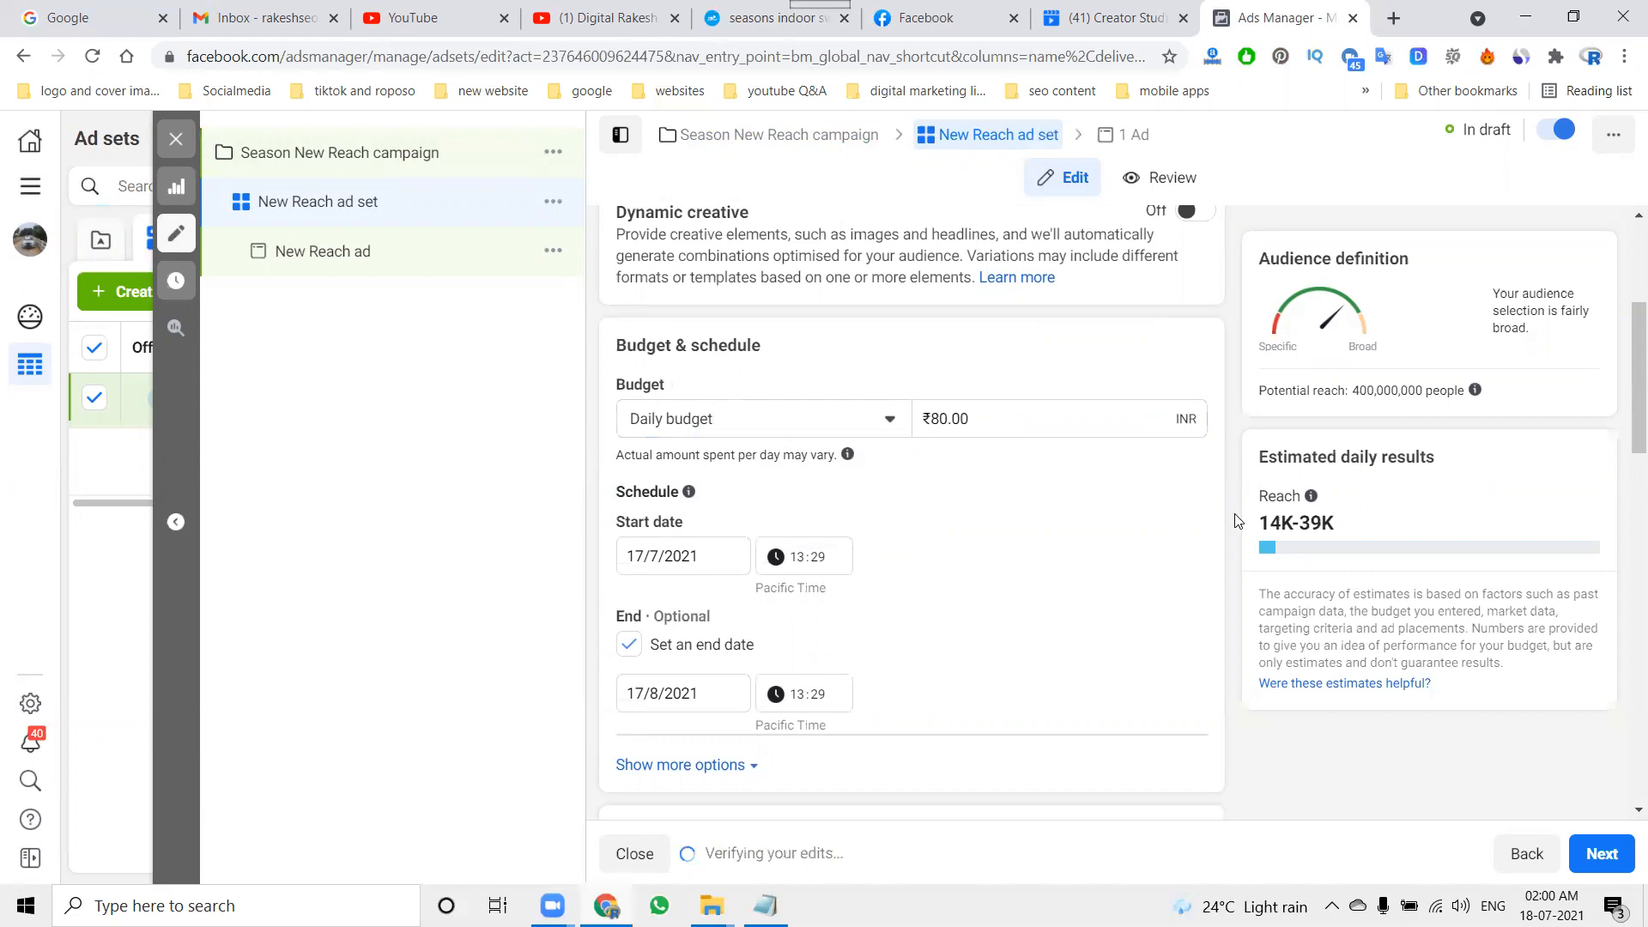
left_click_drag(1264, 521, 1332, 527)
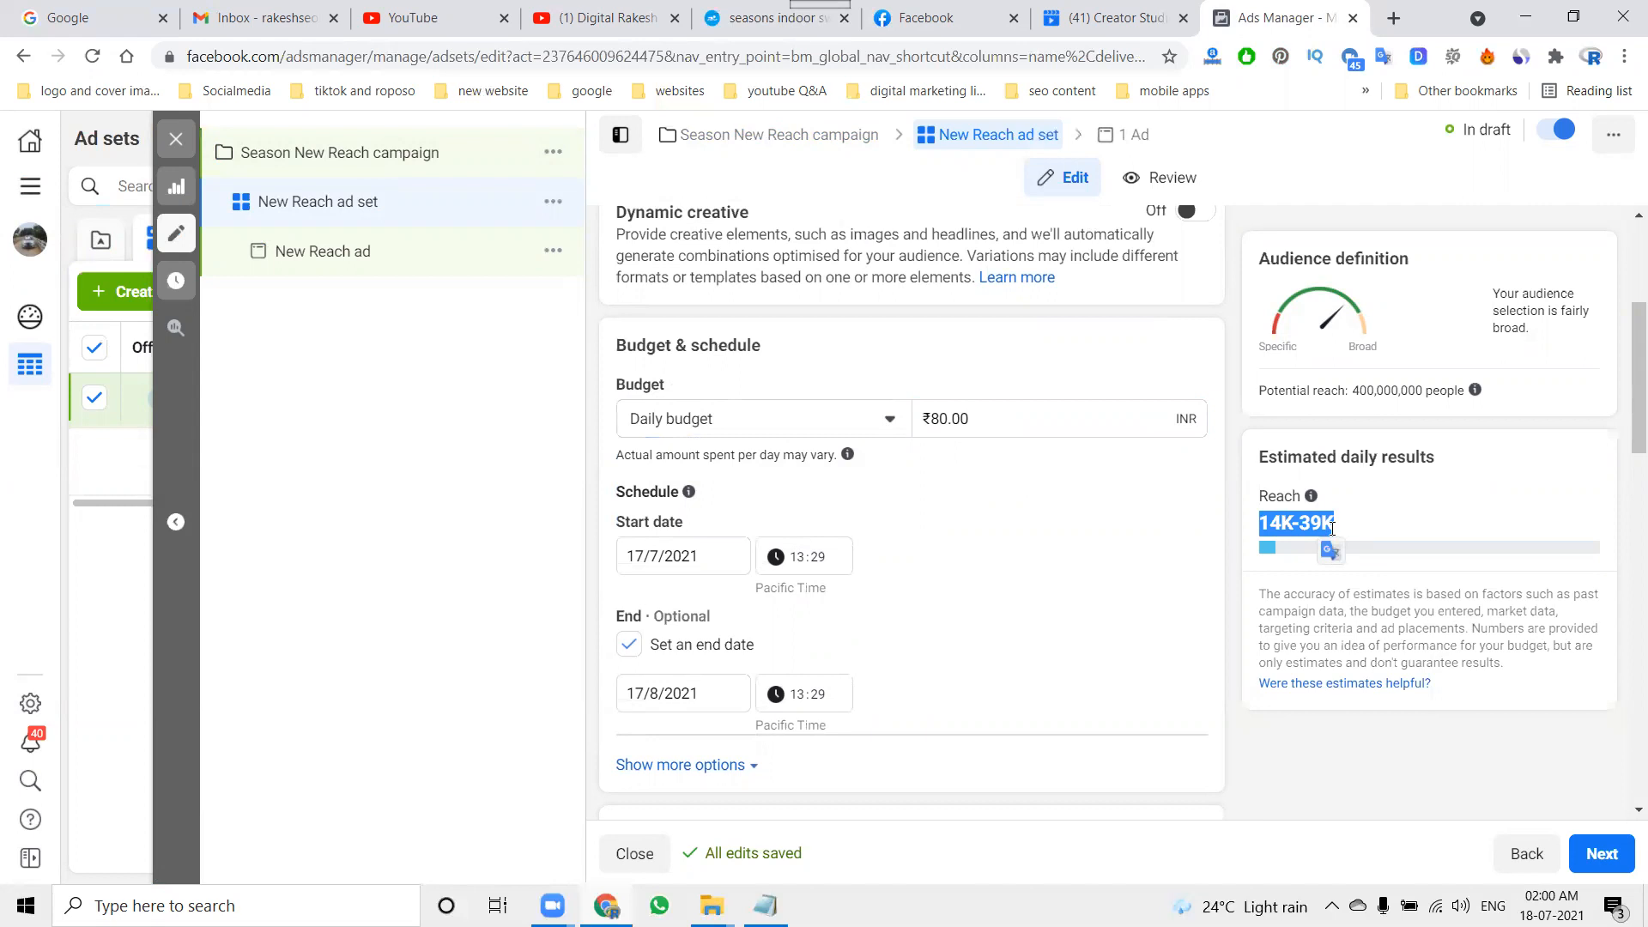
Step: Set the ad set's schedule to end on 19/7/2021
left_click(628, 651)
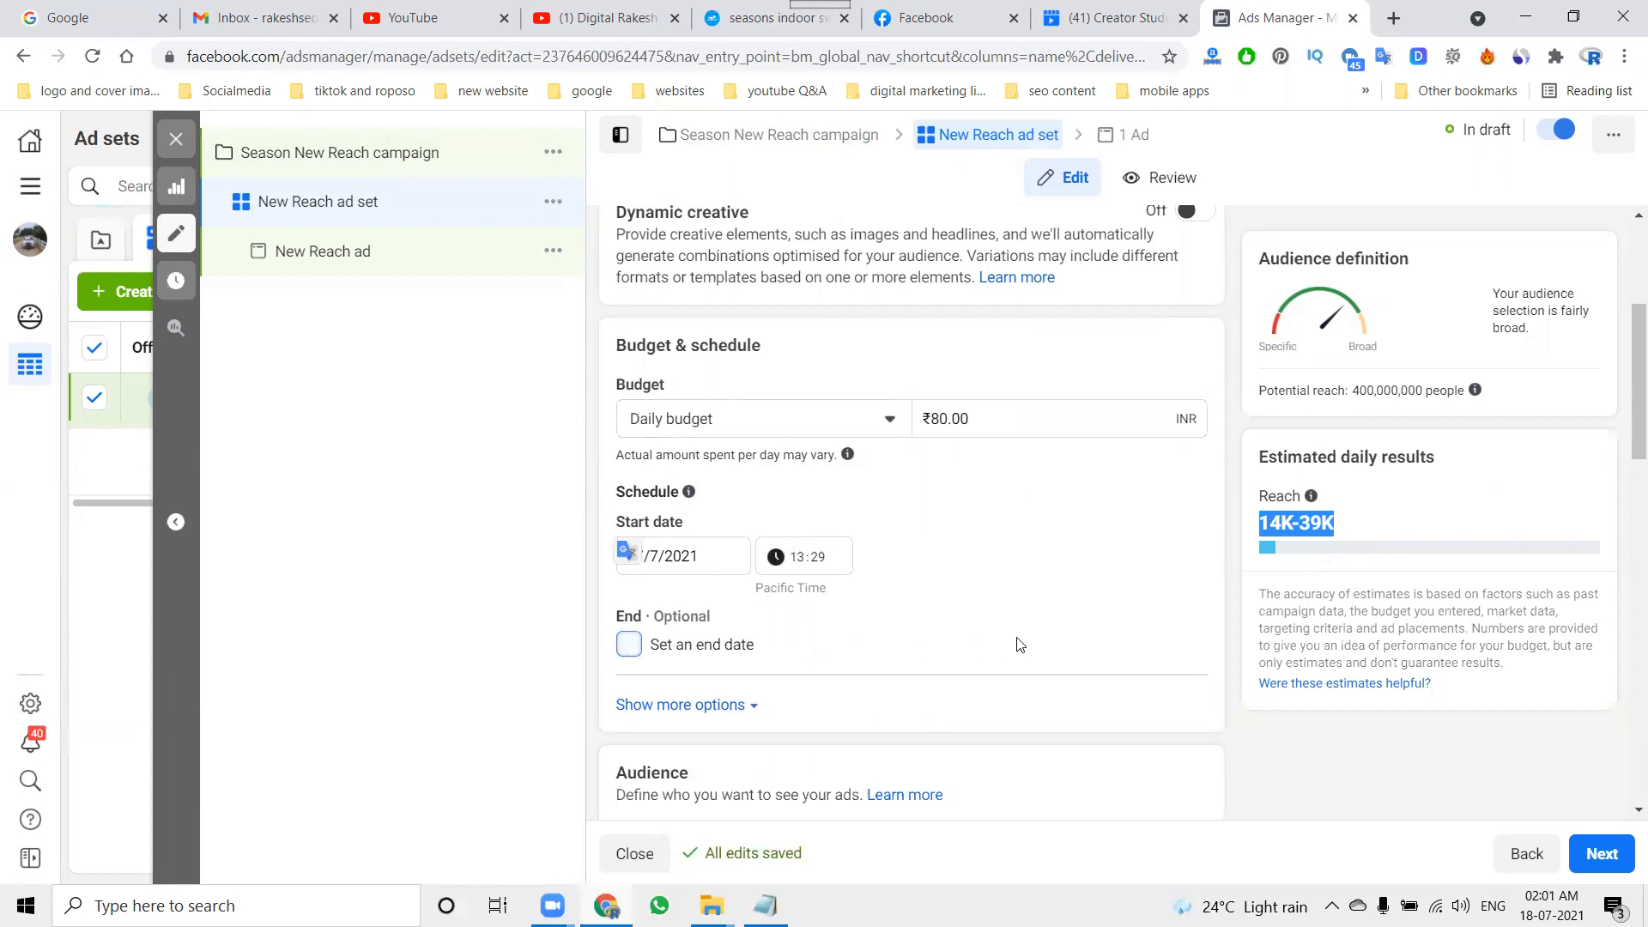
left_click(638, 650)
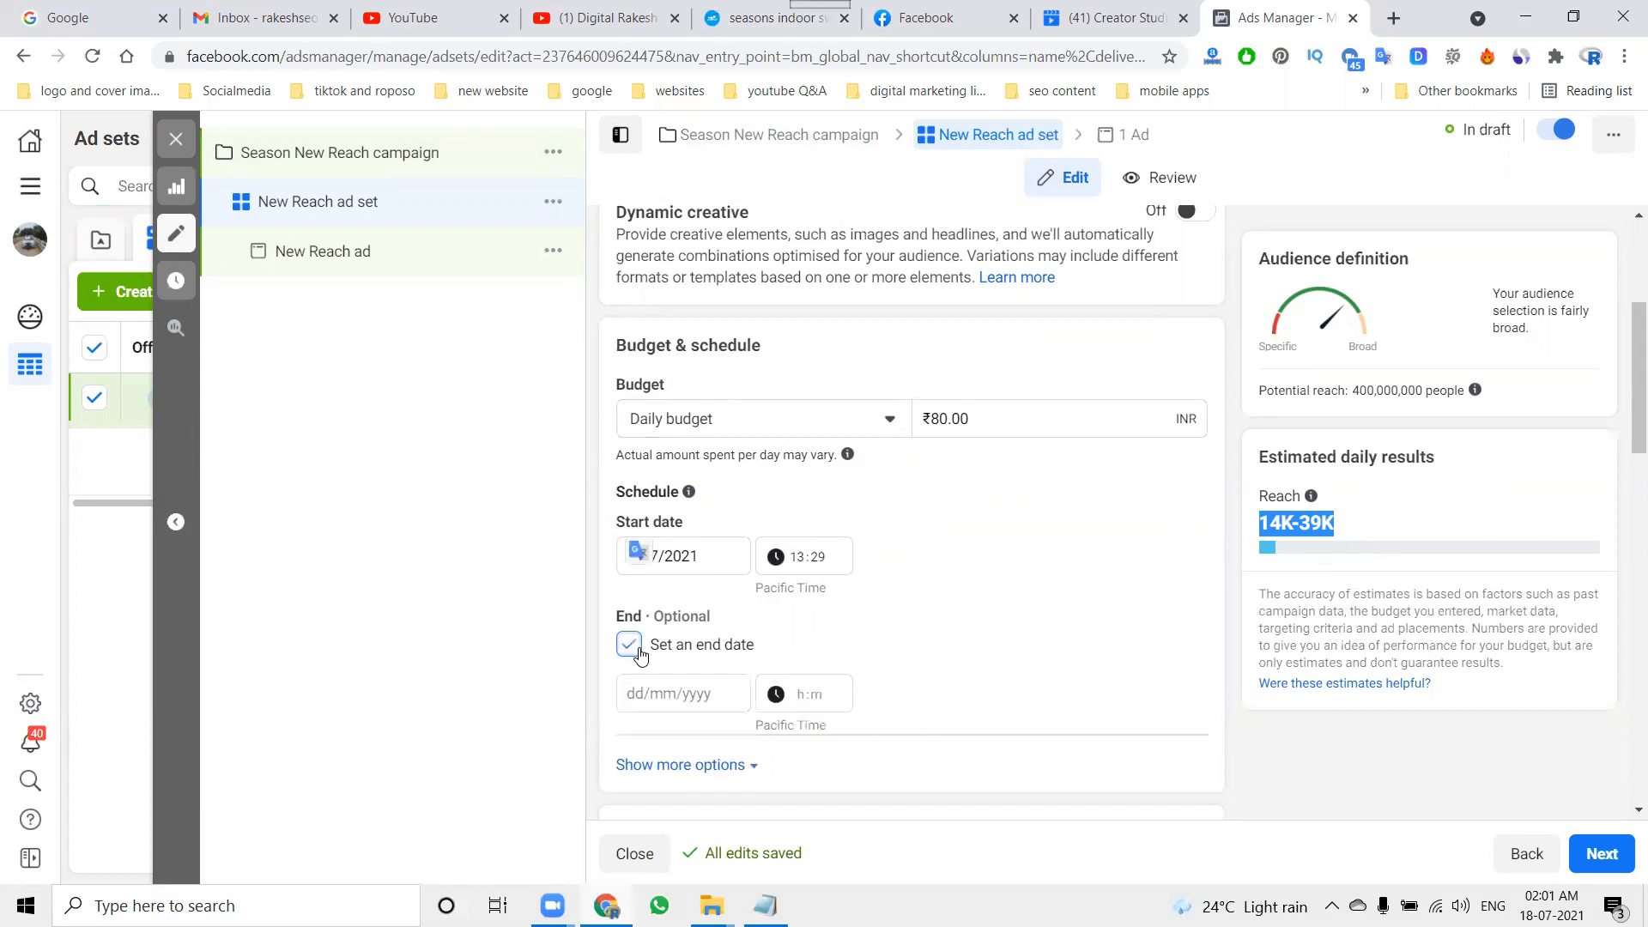
left_click(683, 694)
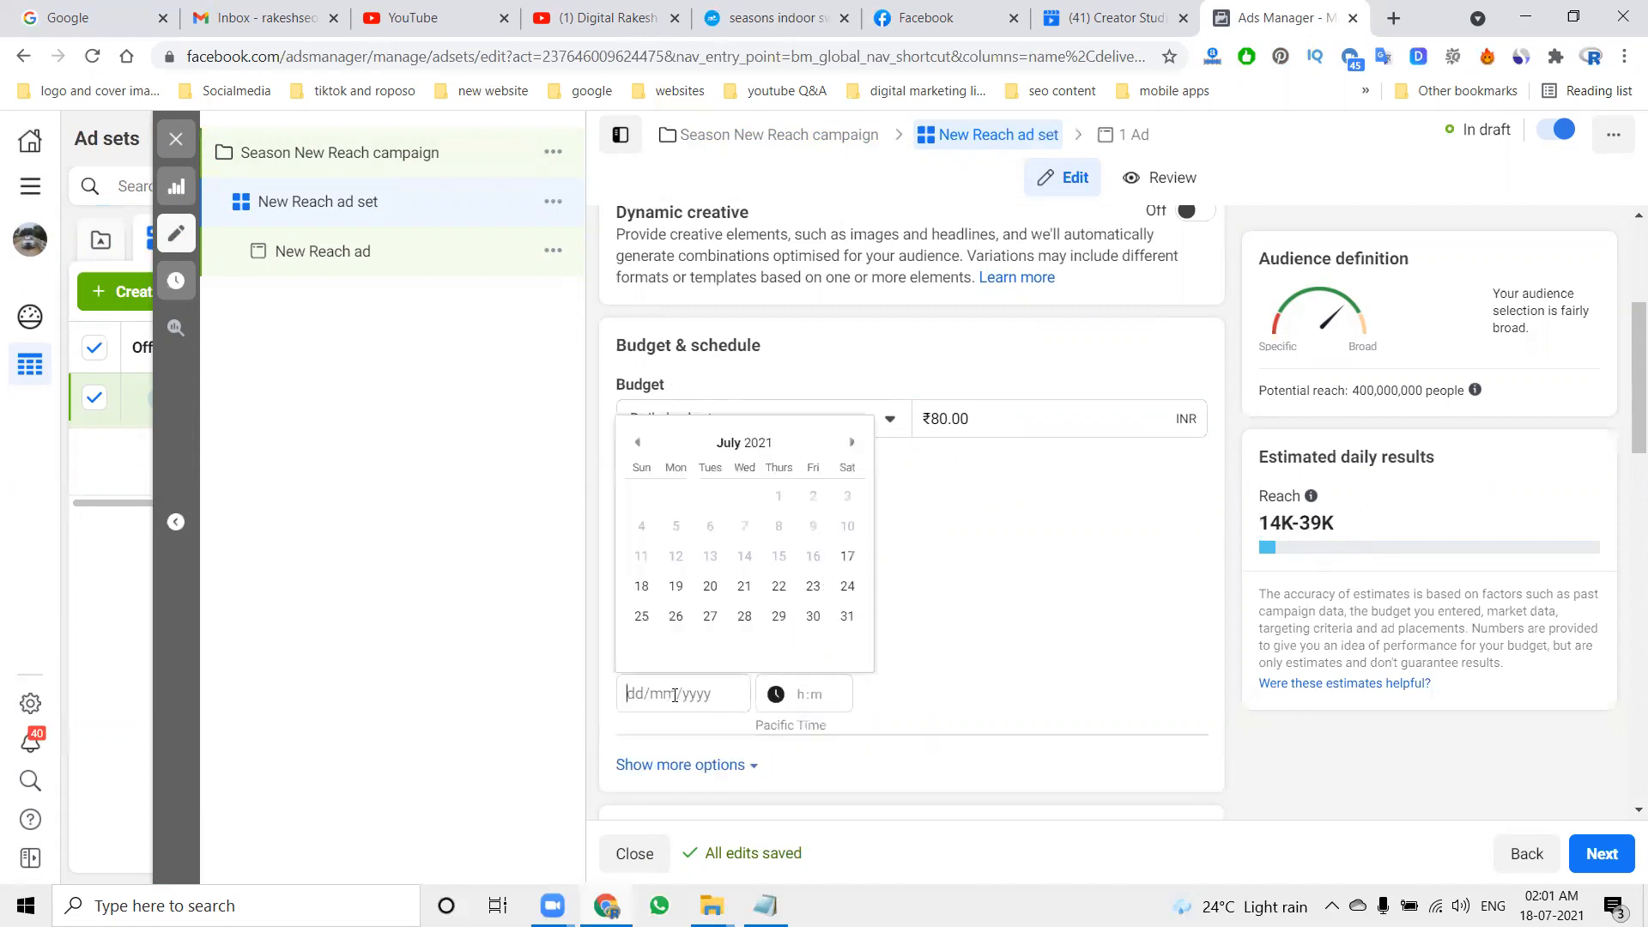
left_click(678, 587)
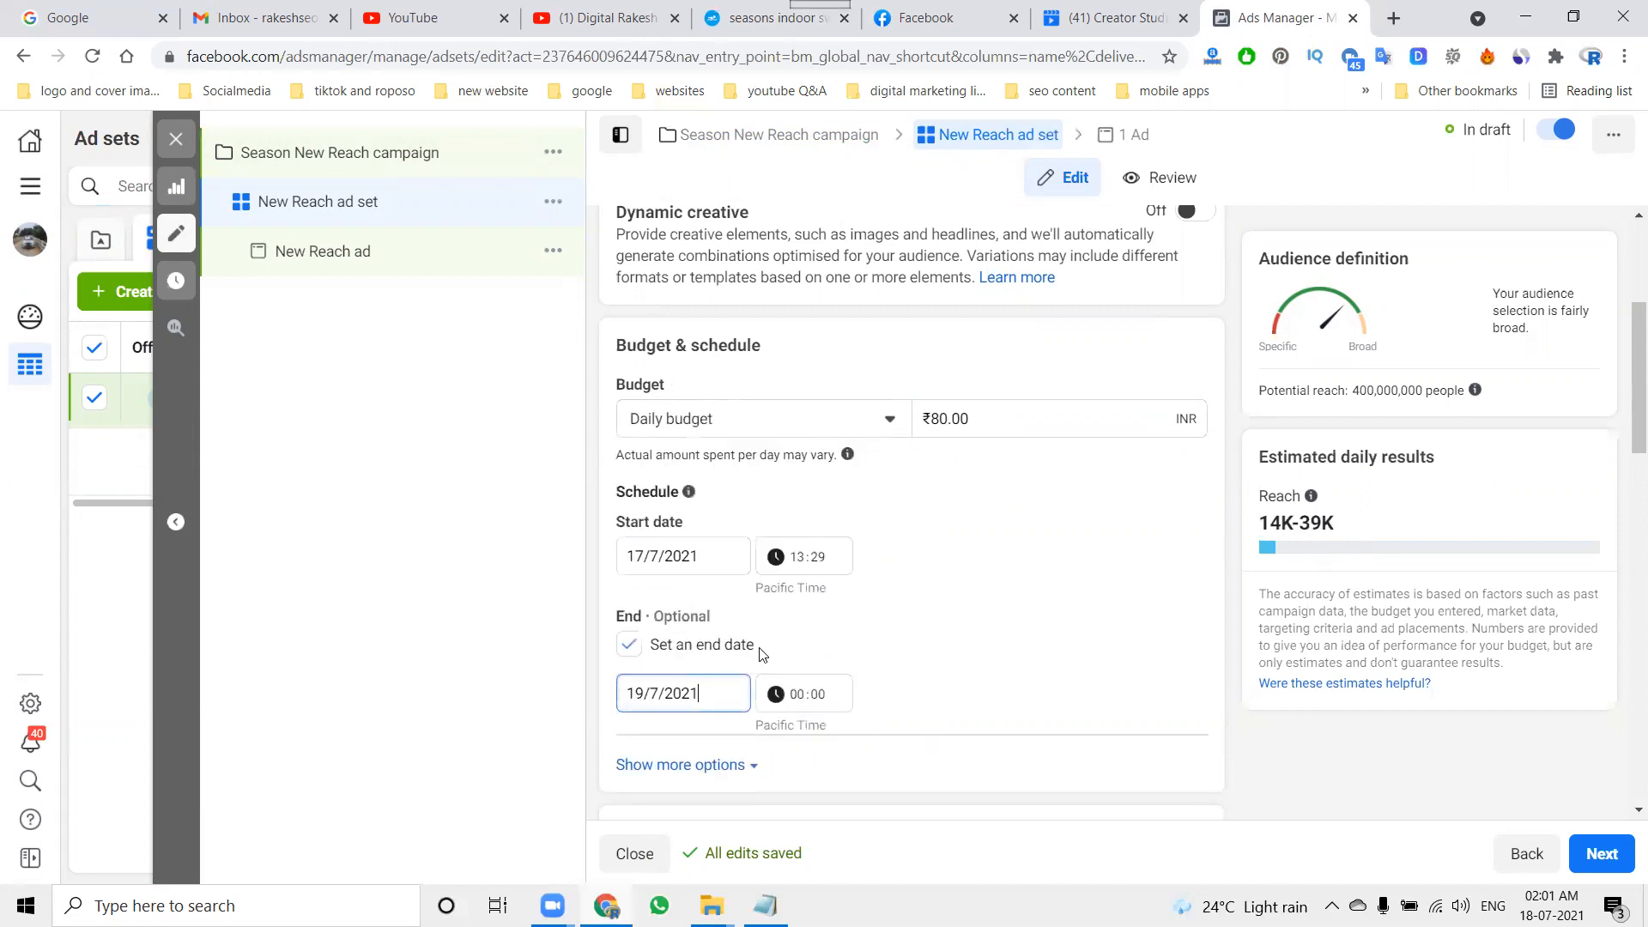
left_click(976, 617)
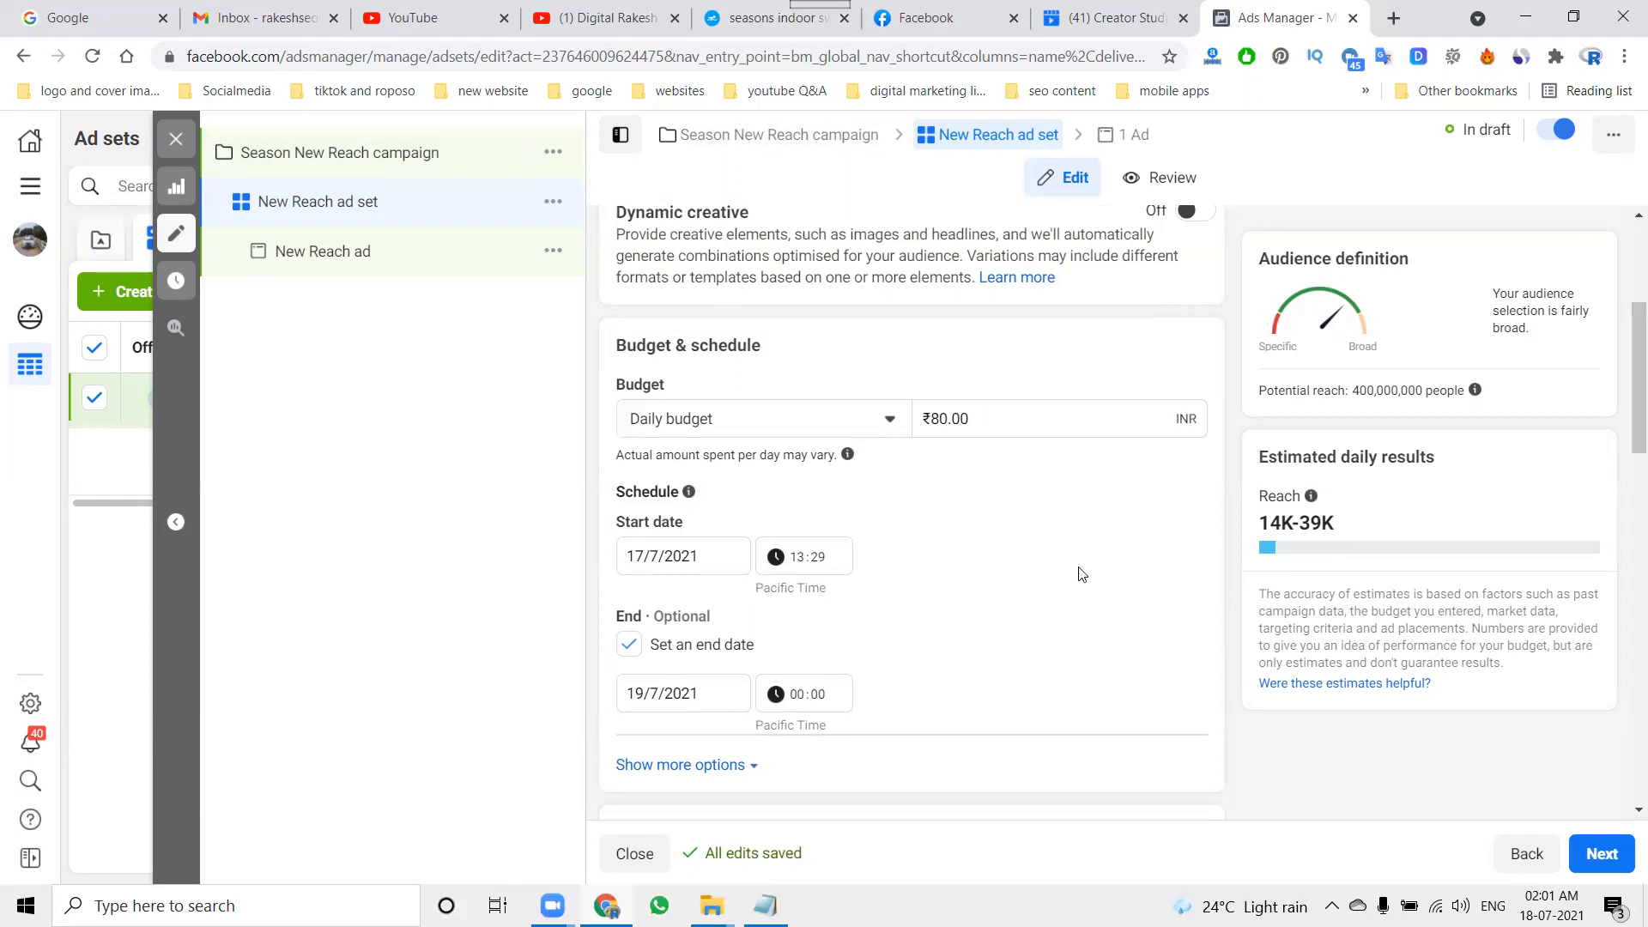
Step: Replace India in the audience locations with the city of Kondapur, Telangana
scroll(1078, 574, "down", 6)
mouse_move(706, 606)
left_click(1176, 568)
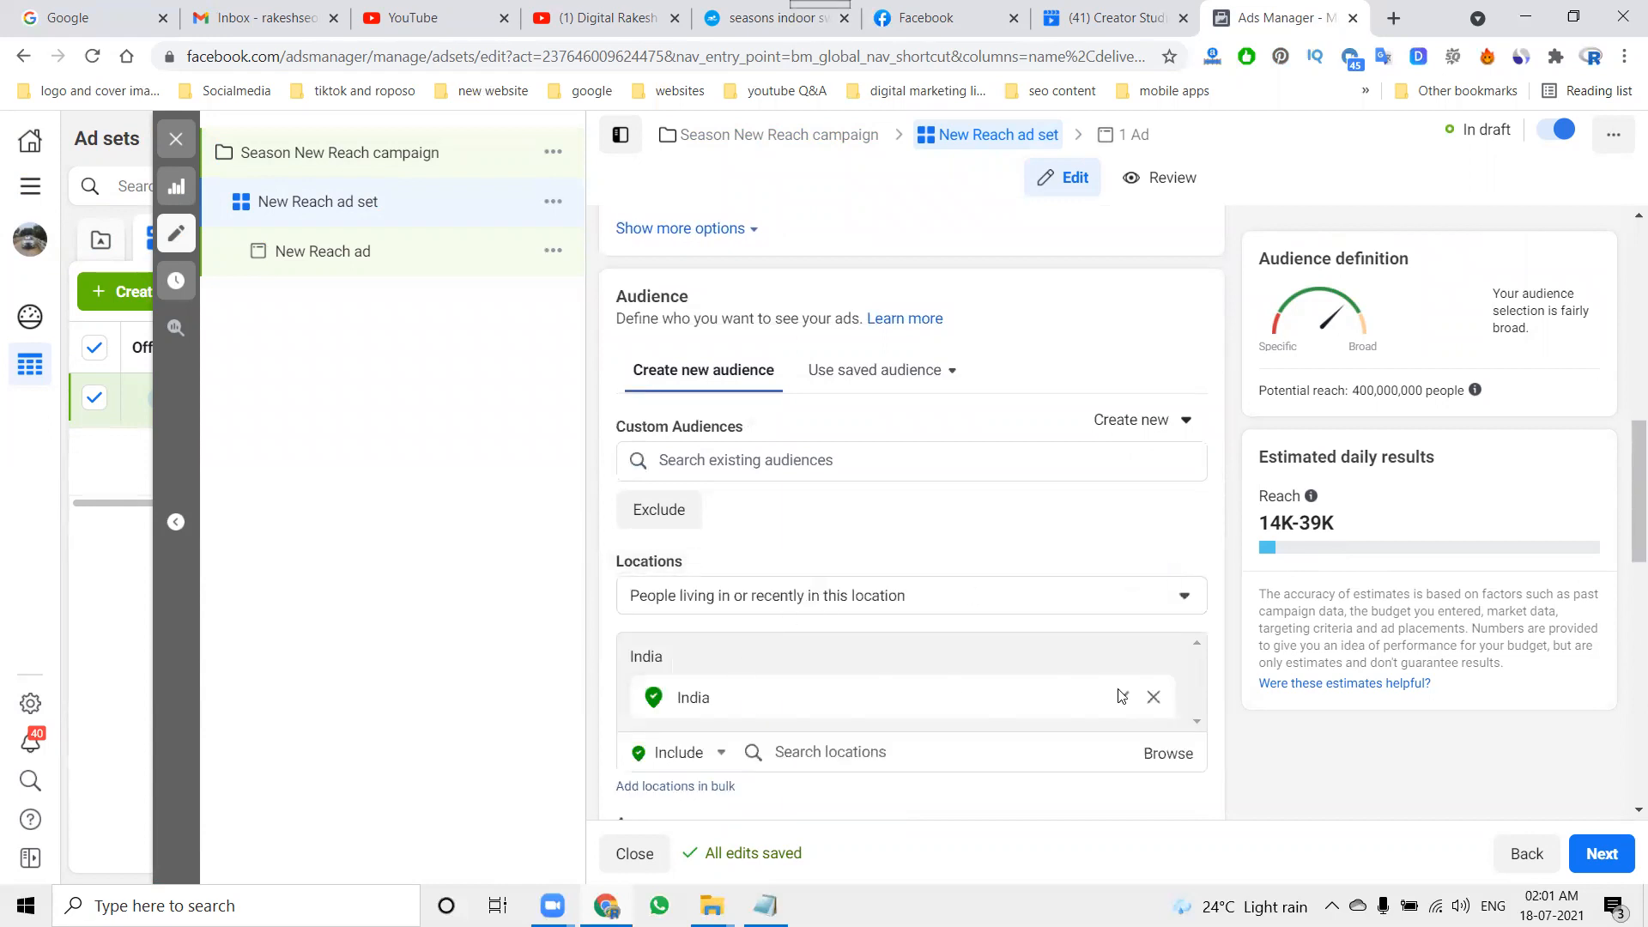
left_click(1151, 697)
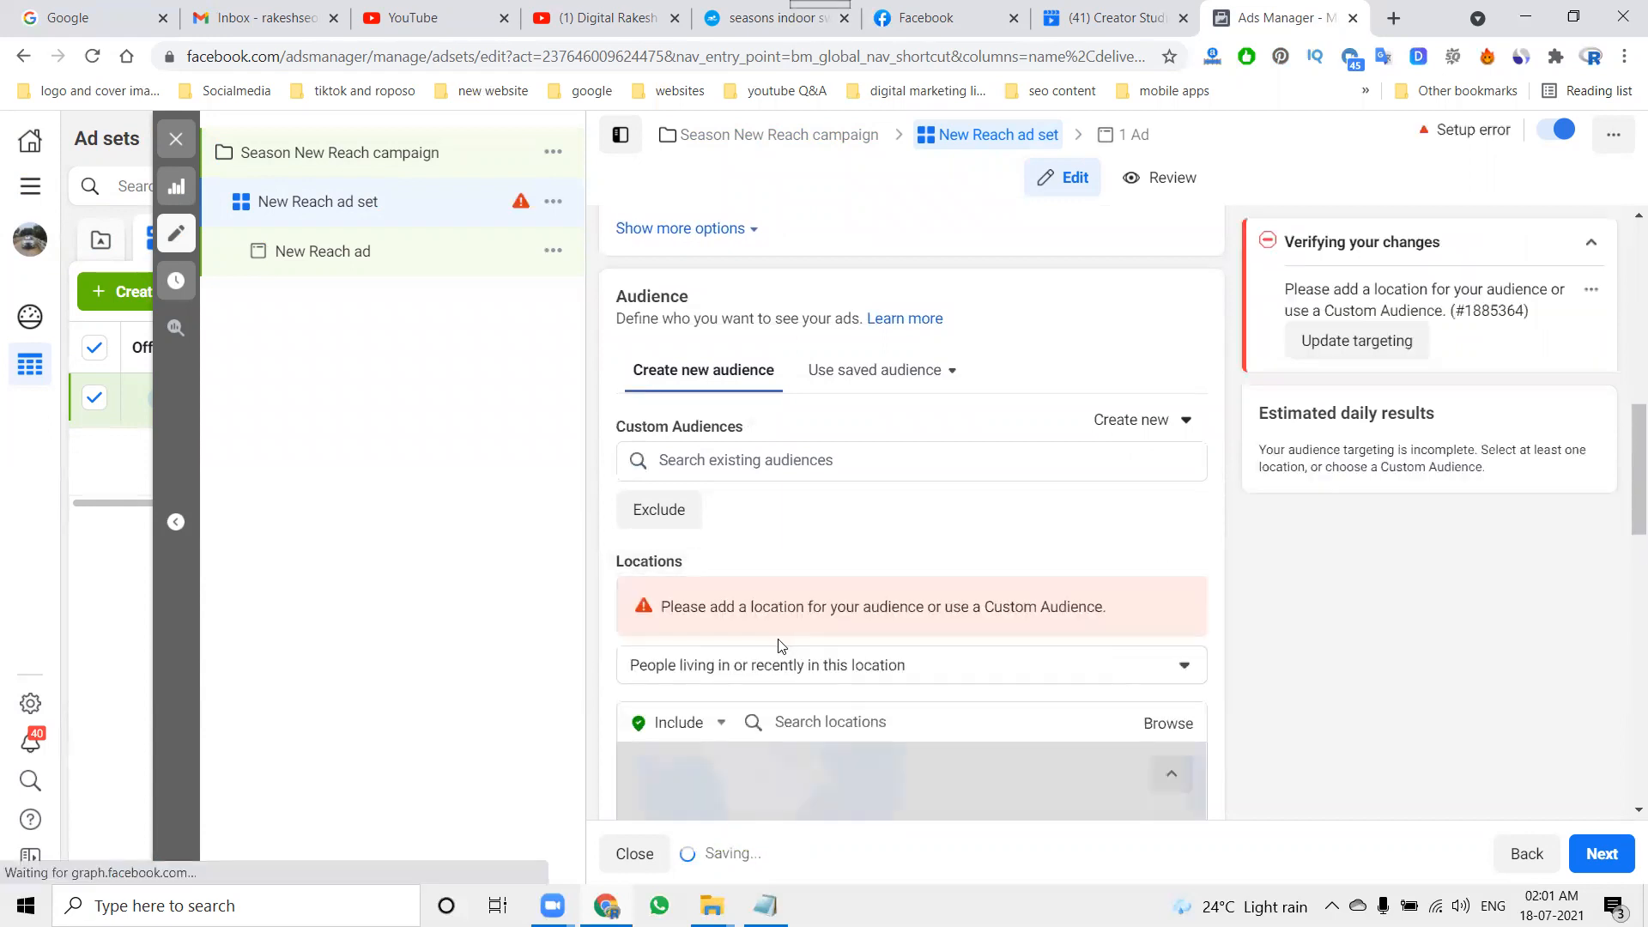
left_click(800, 721)
type("kondapur")
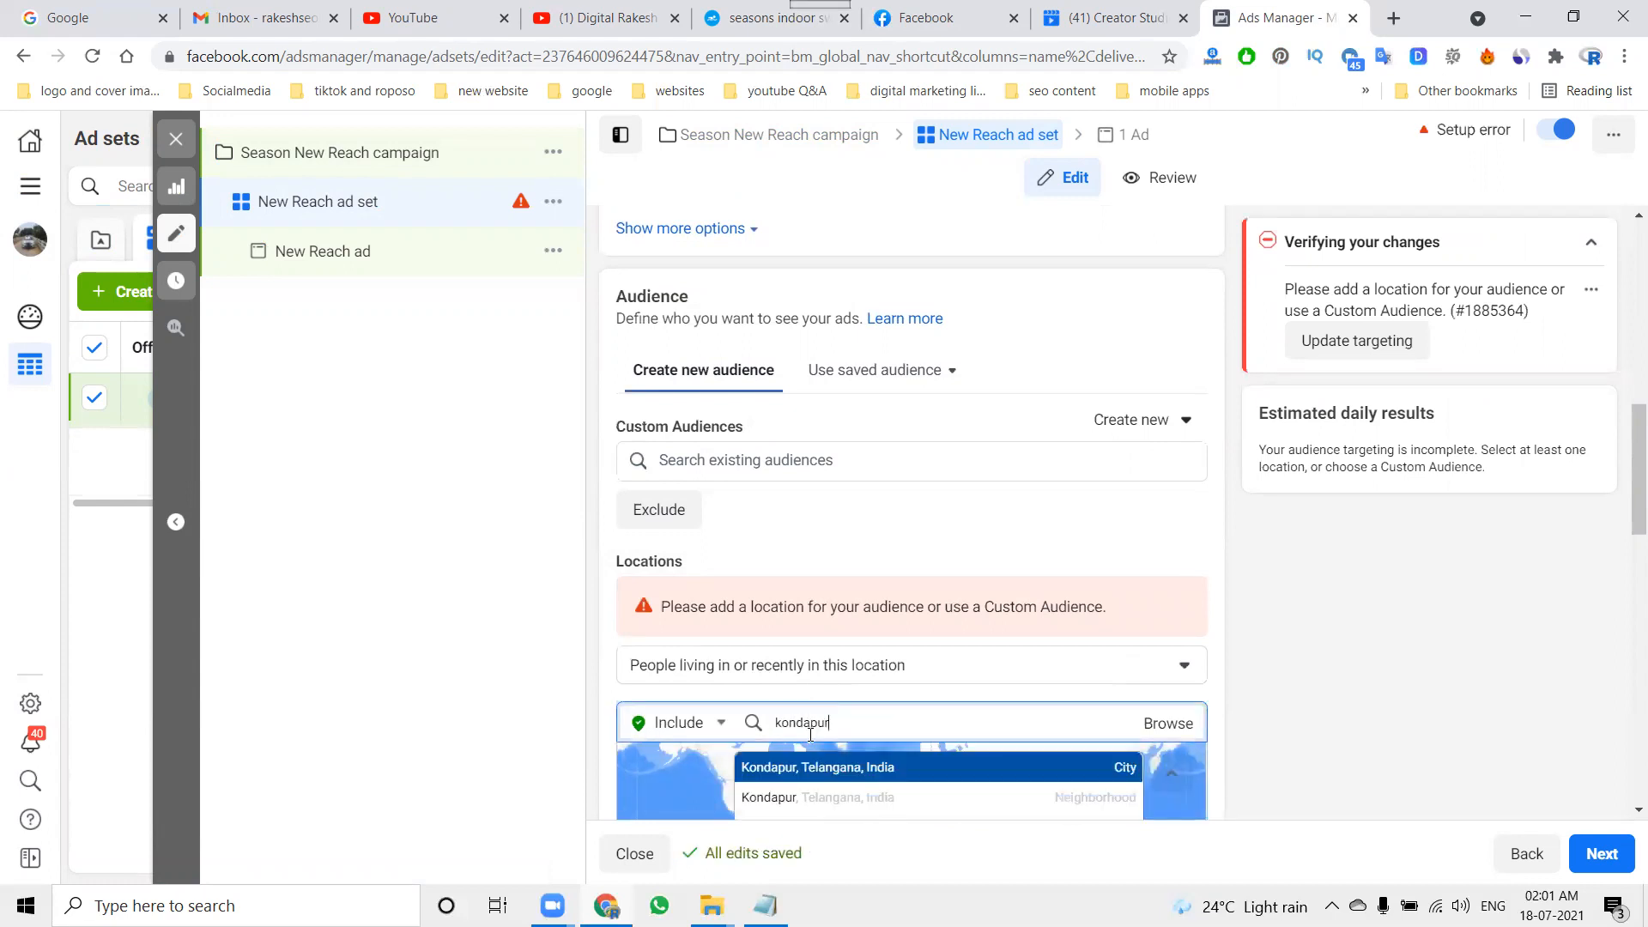
key("Return")
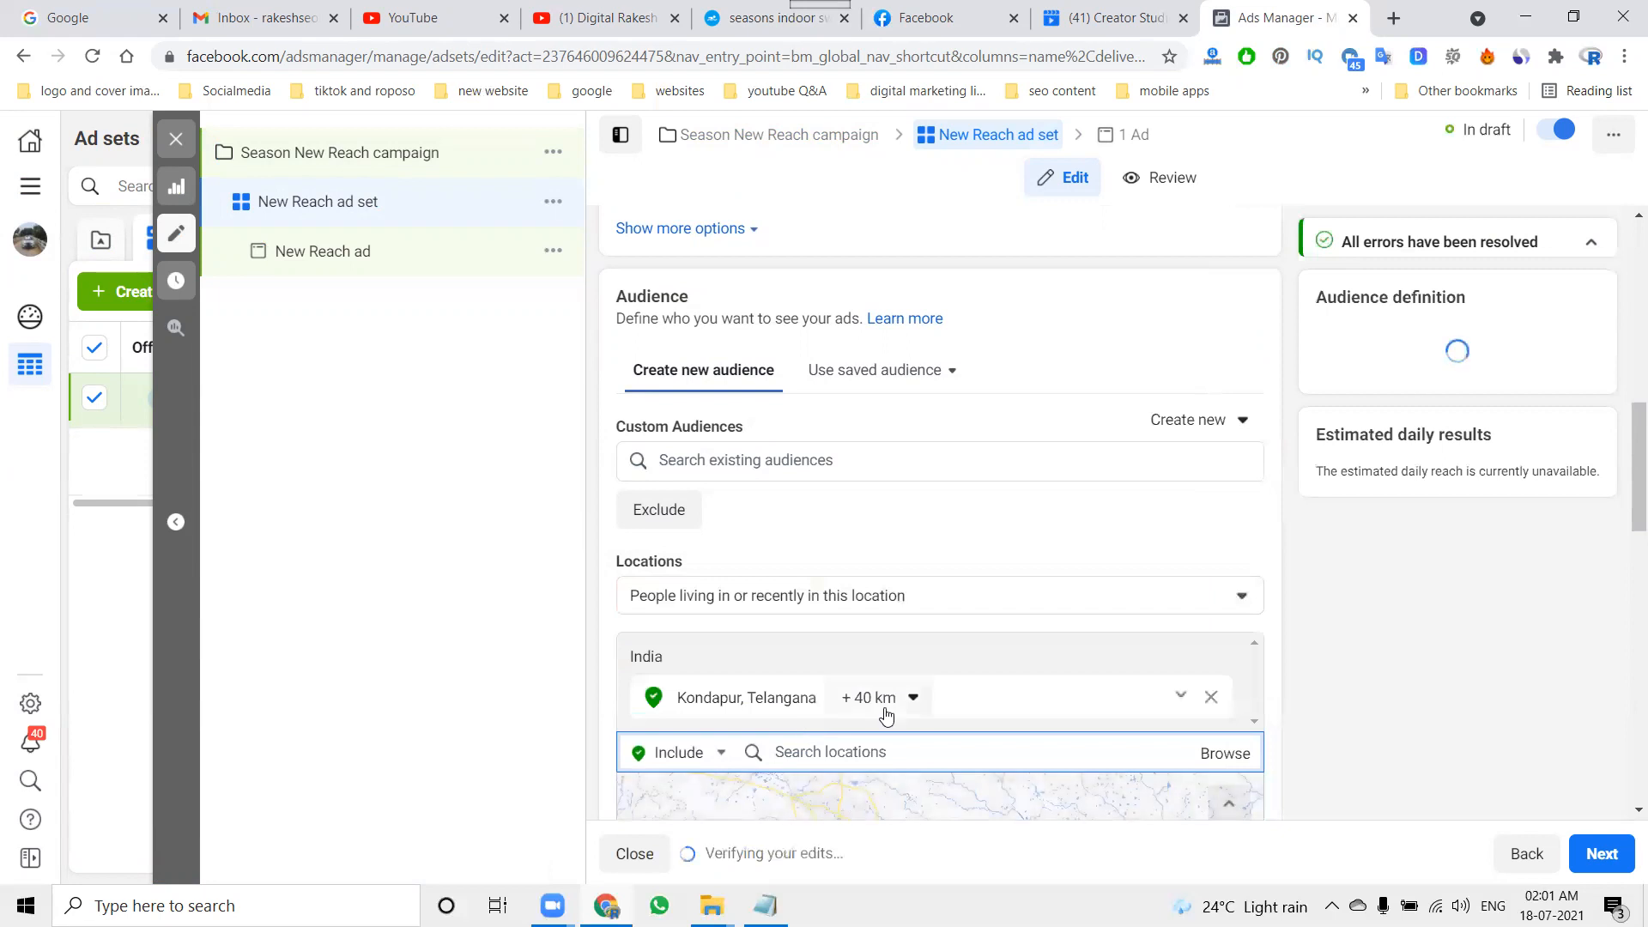
Step: Widen the targeting radius around Kondapur to 80 km
left_click(914, 698)
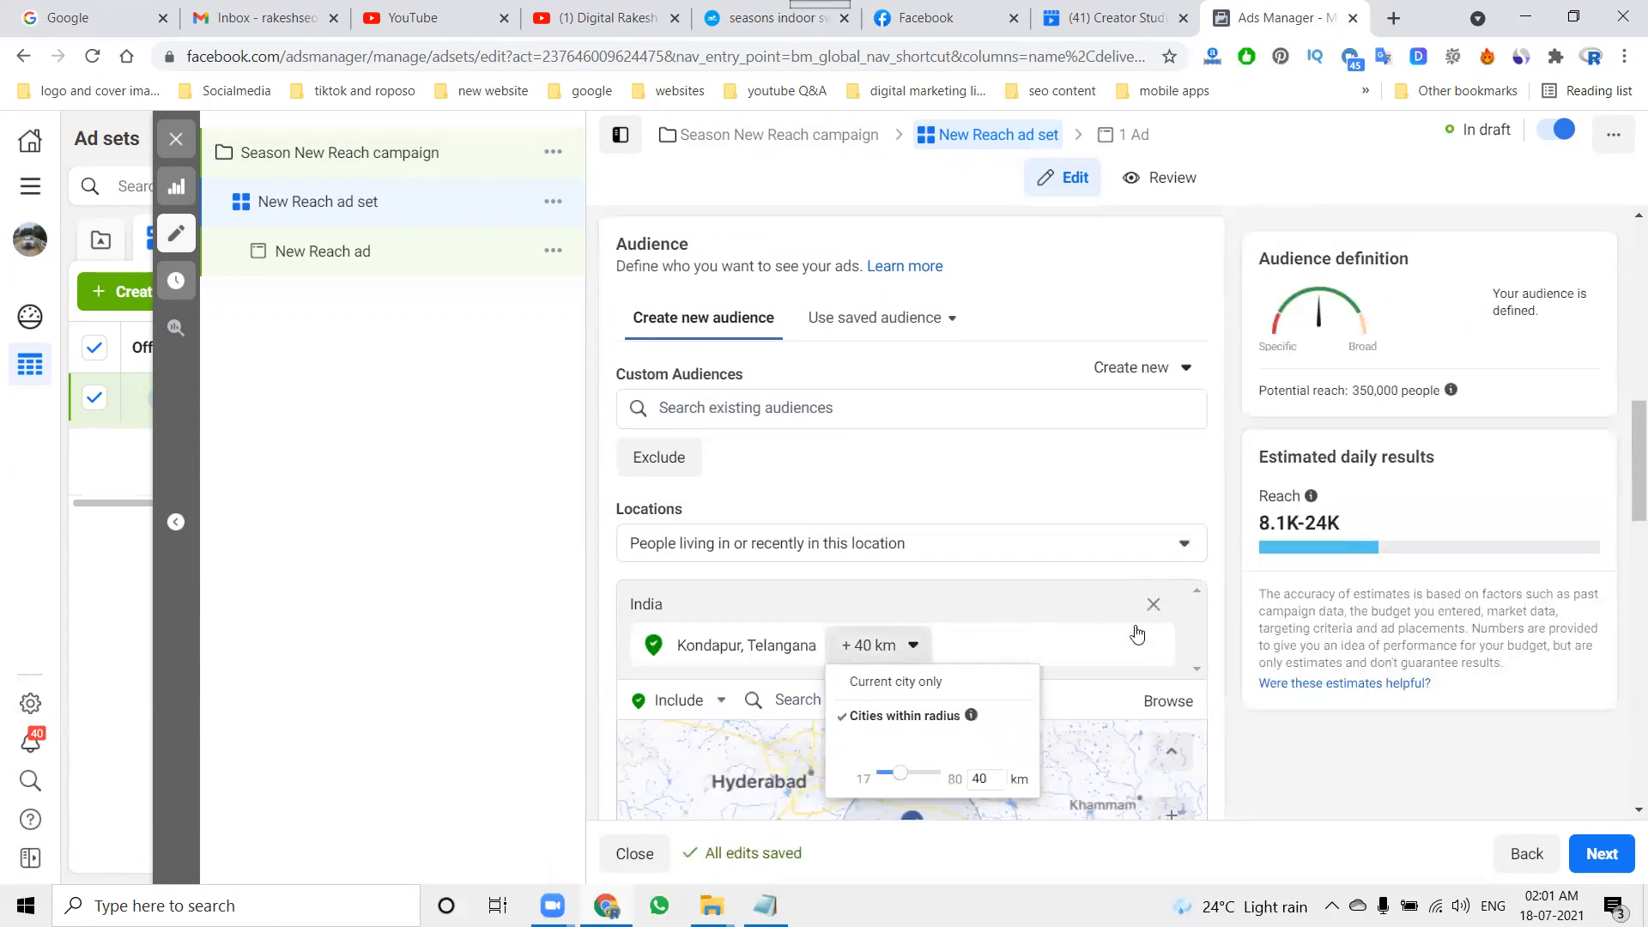
scroll(970, 704, "down", 4)
left_click_drag(899, 510, 944, 505)
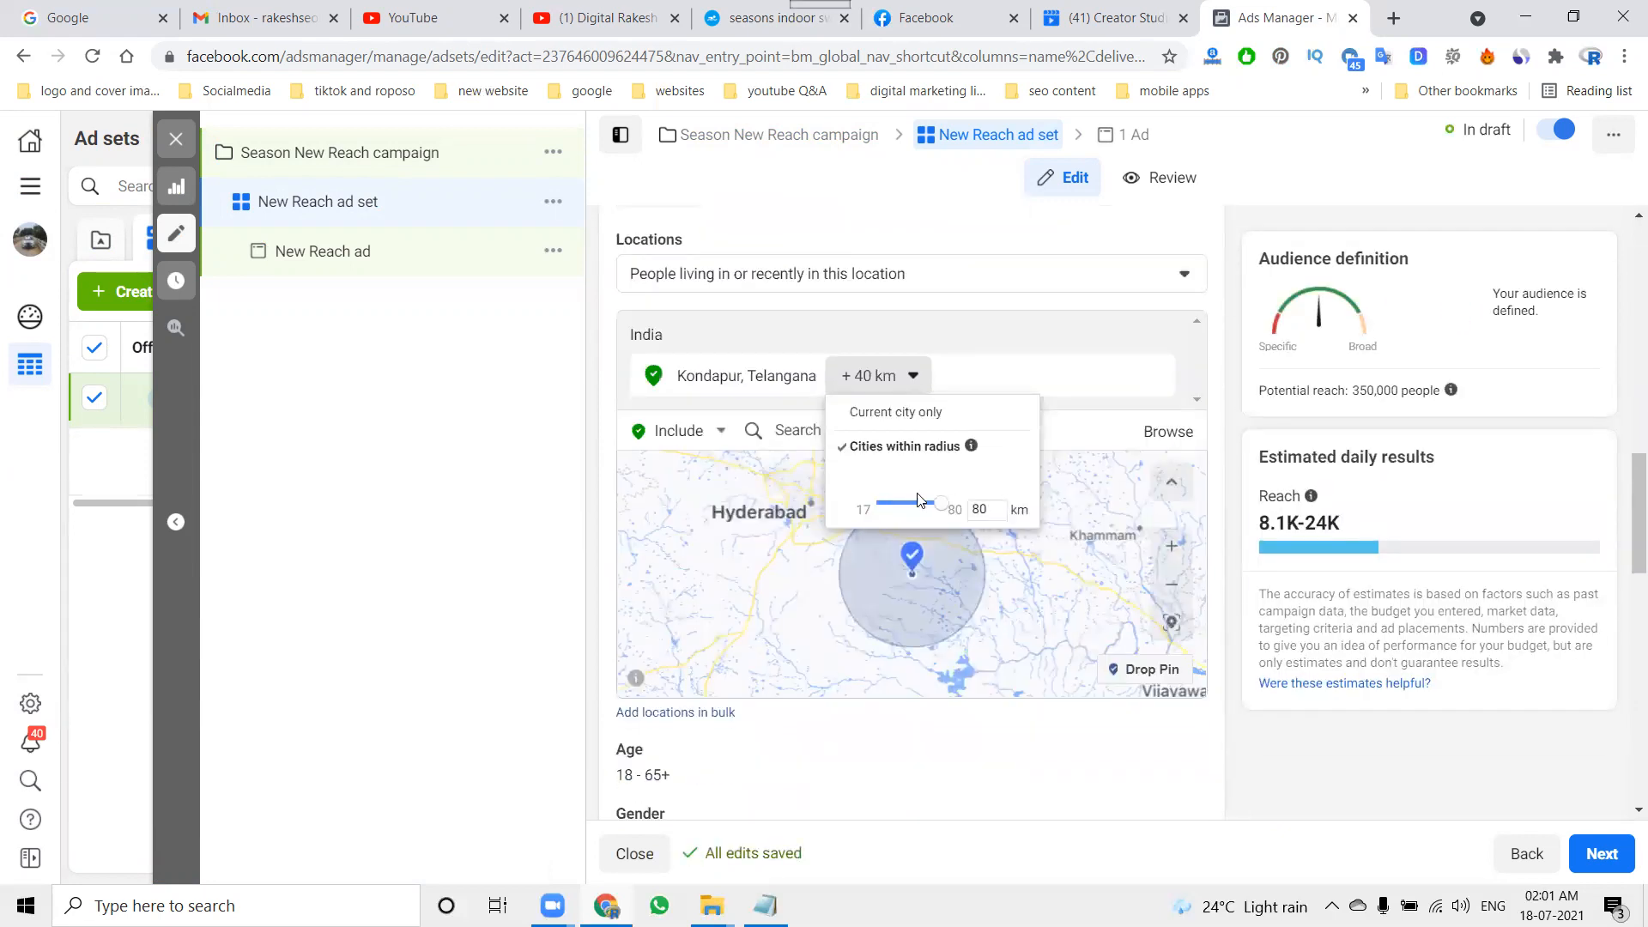
Step: Add Gachibowli, Hafeezpet and Miyapur to the included audience locations
left_click(798, 429)
type("gachibowli")
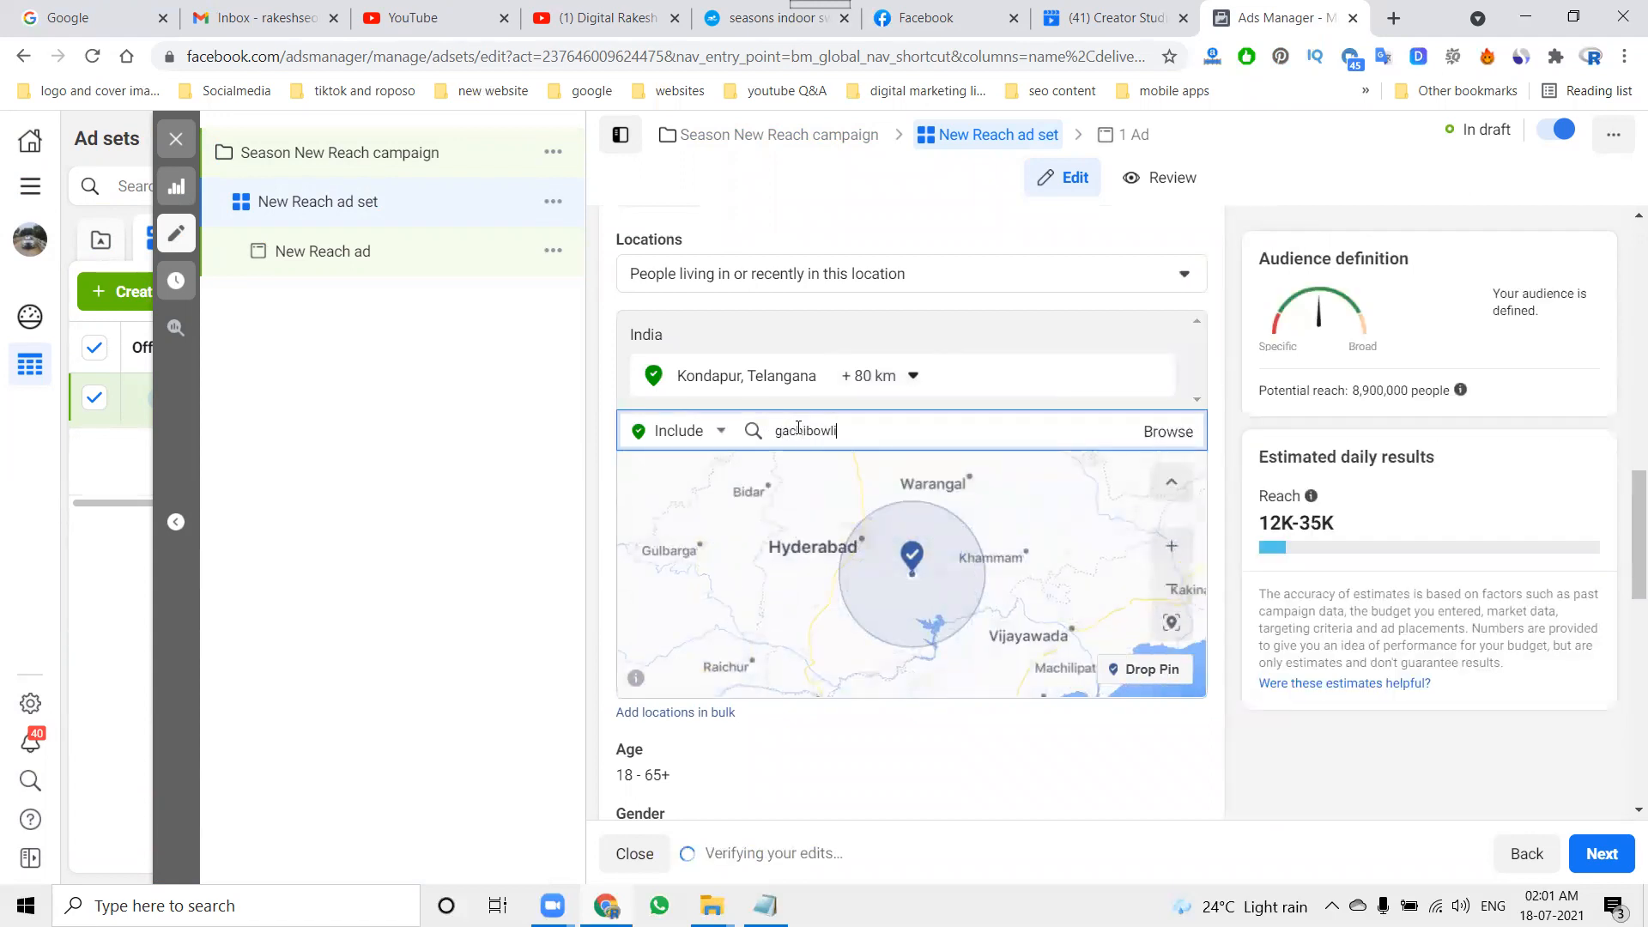
left_click(783, 487)
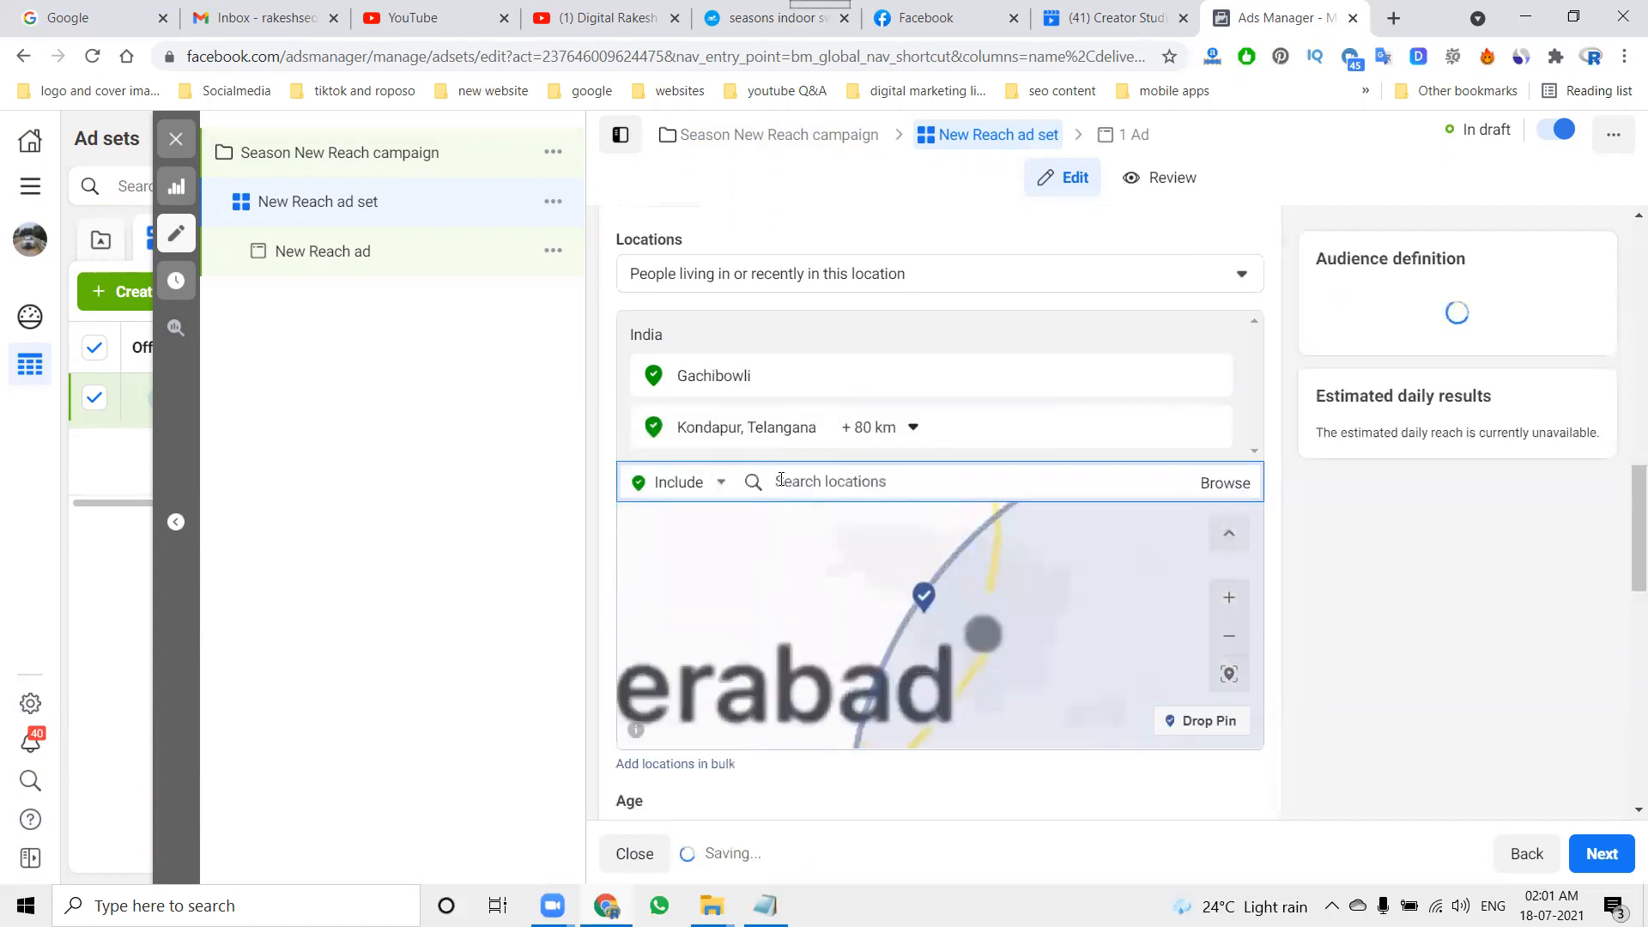
type("hafeezpet")
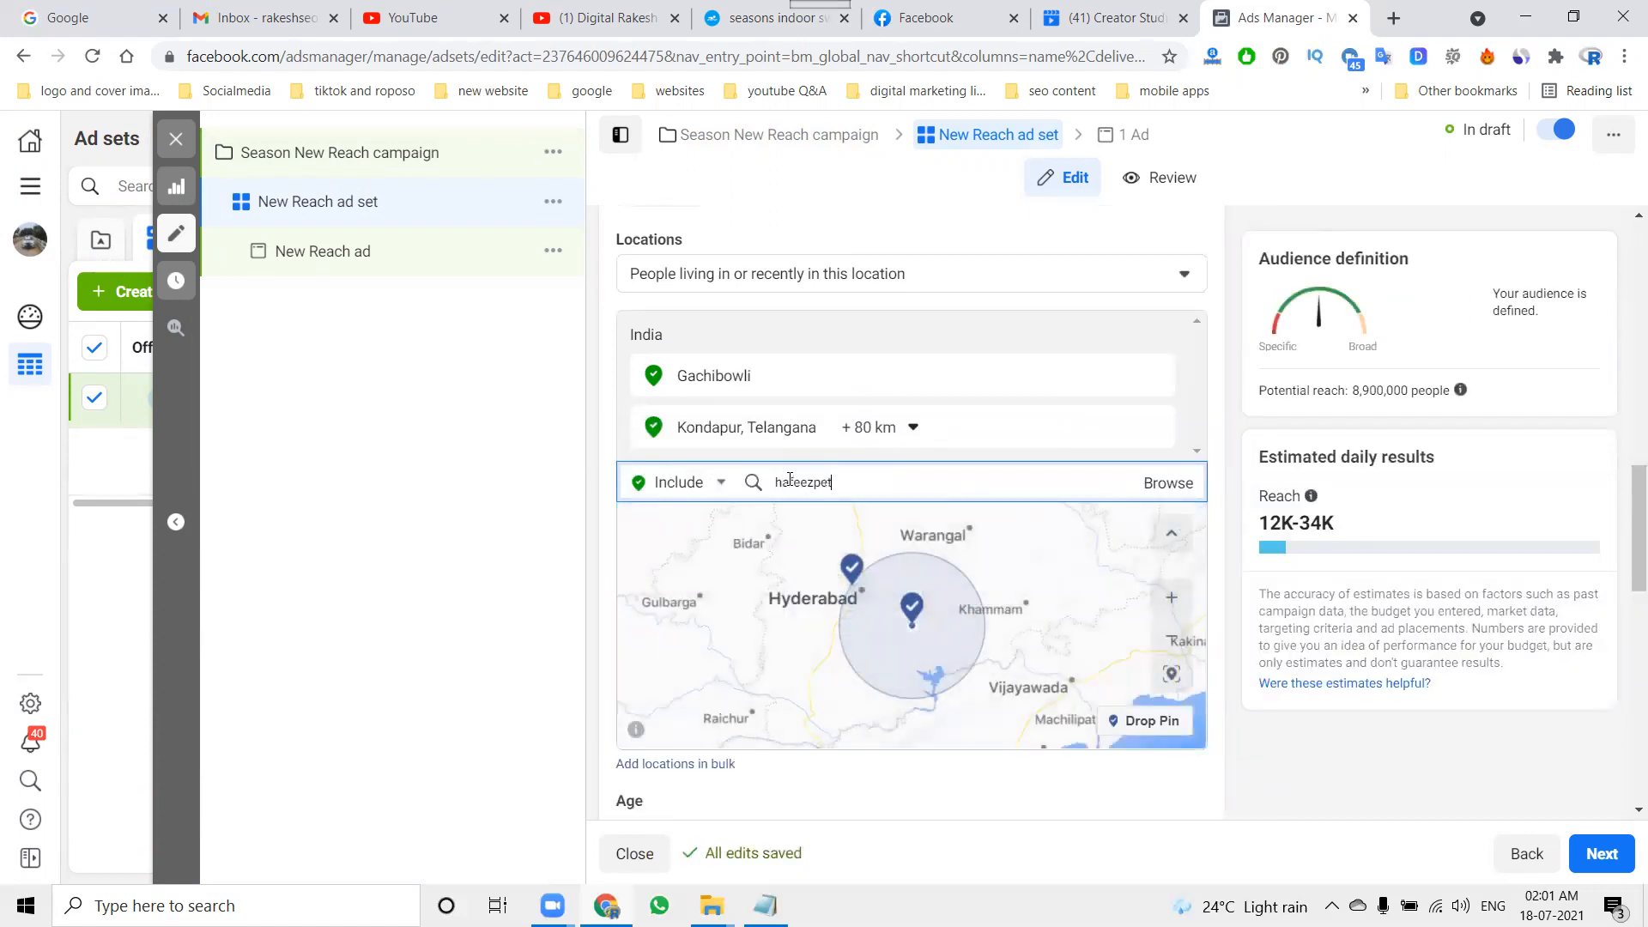
left_click(816, 525)
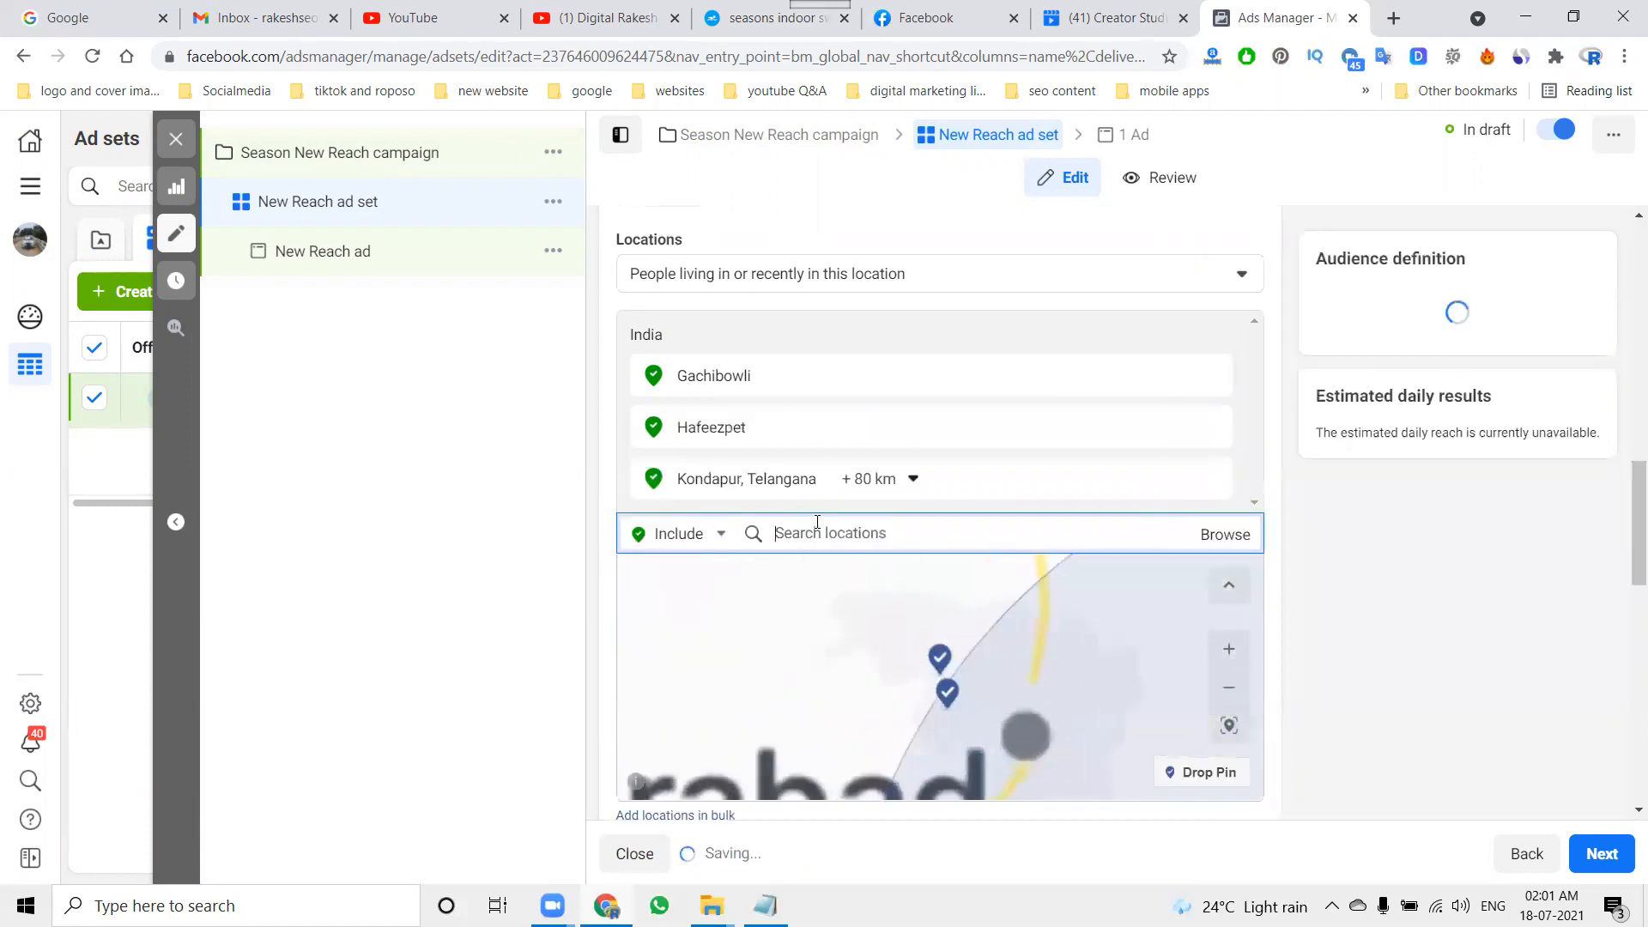
type("miyapur")
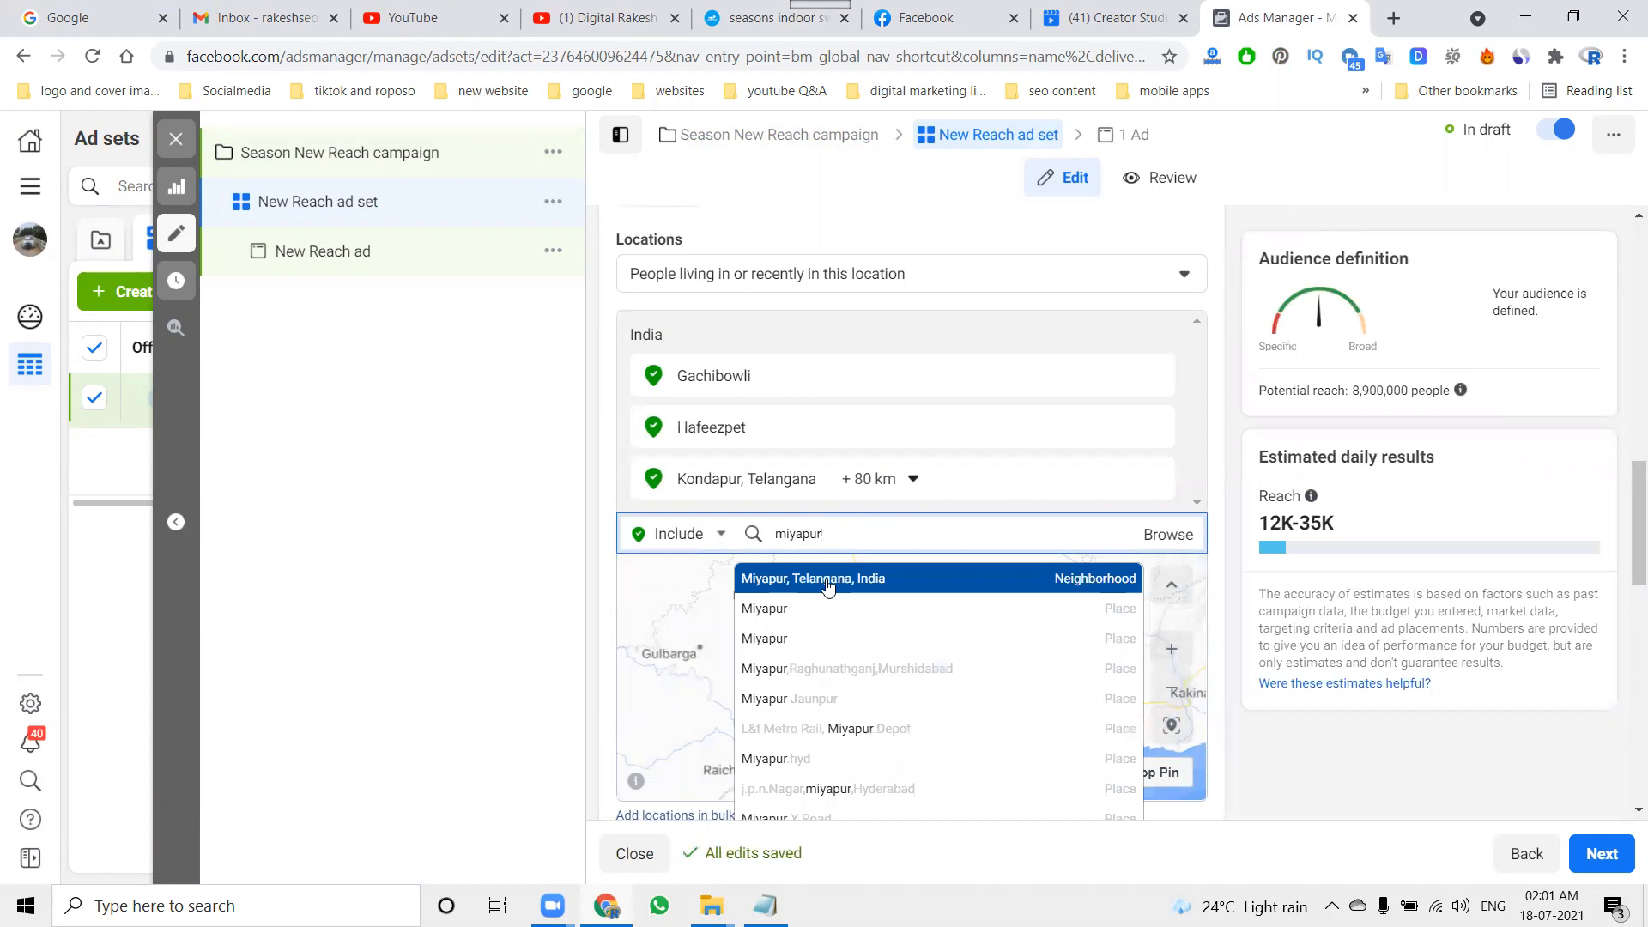
left_click(827, 581)
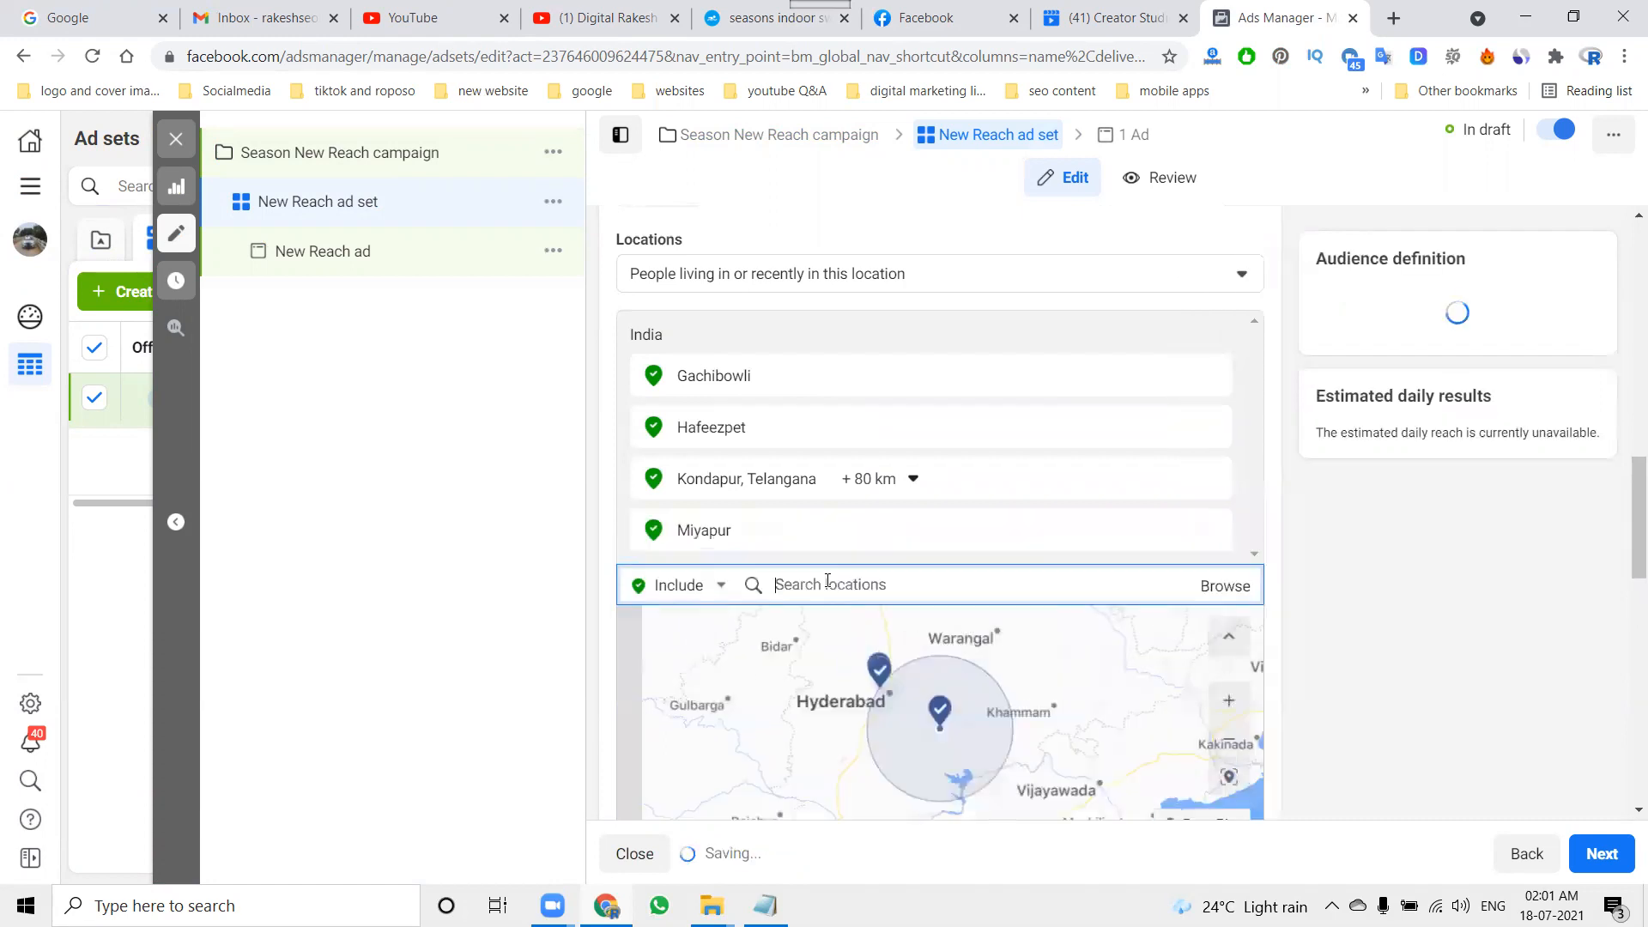
Step: Add Chanda Nagar, Telangana to the included audience locations
type("chnad nagar")
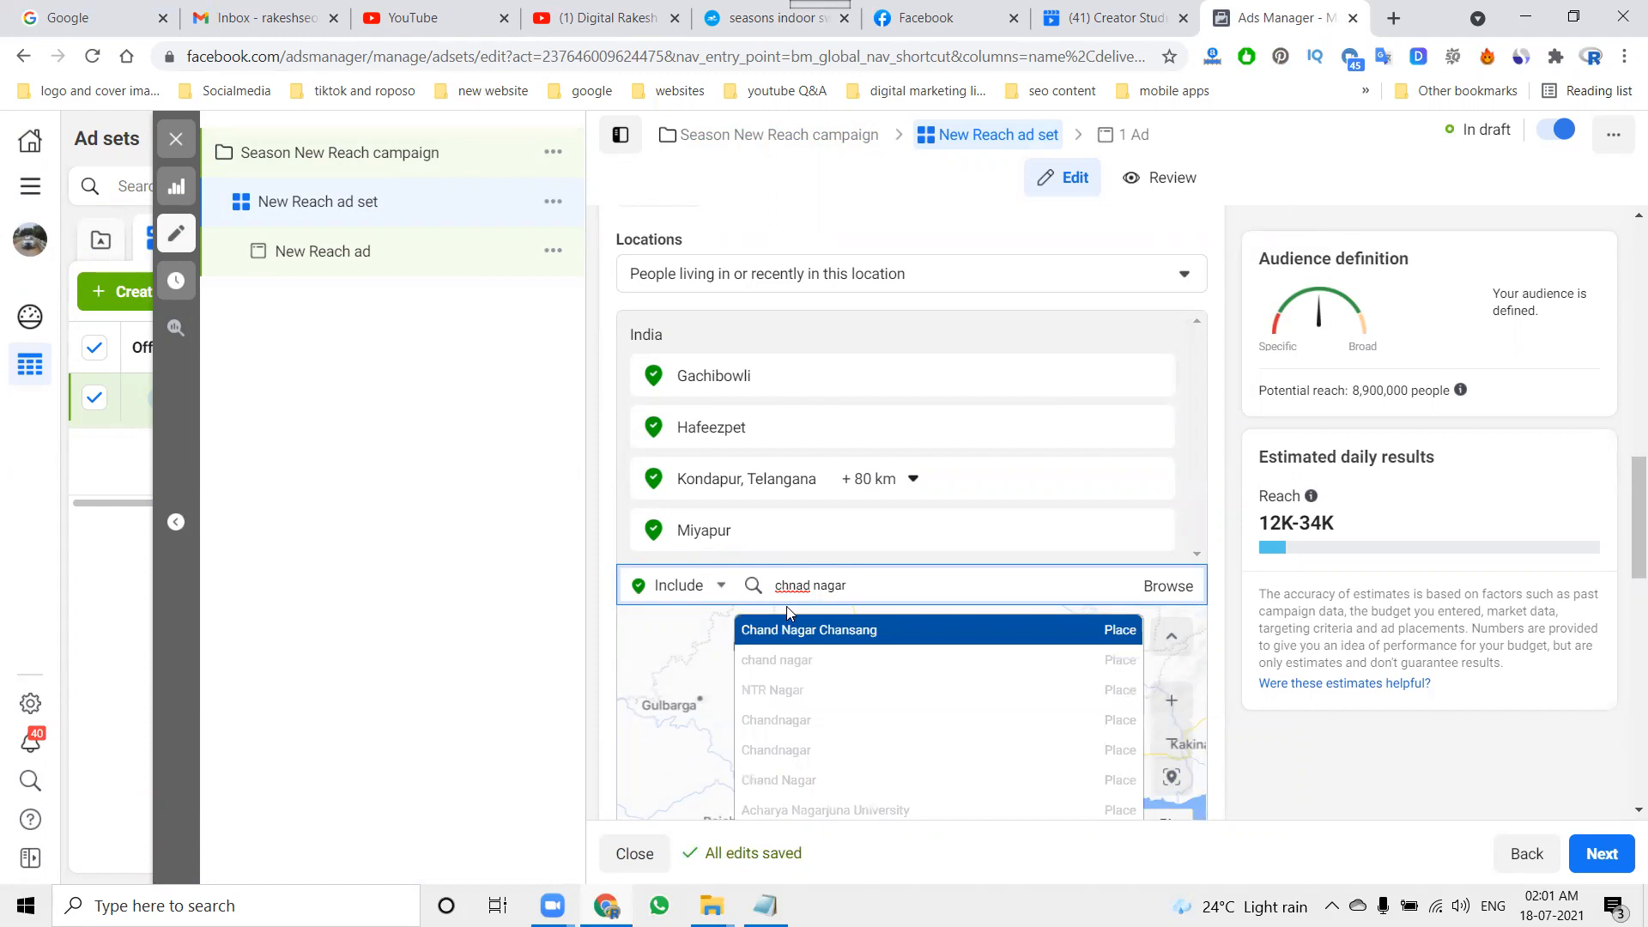
triple_click(795, 585)
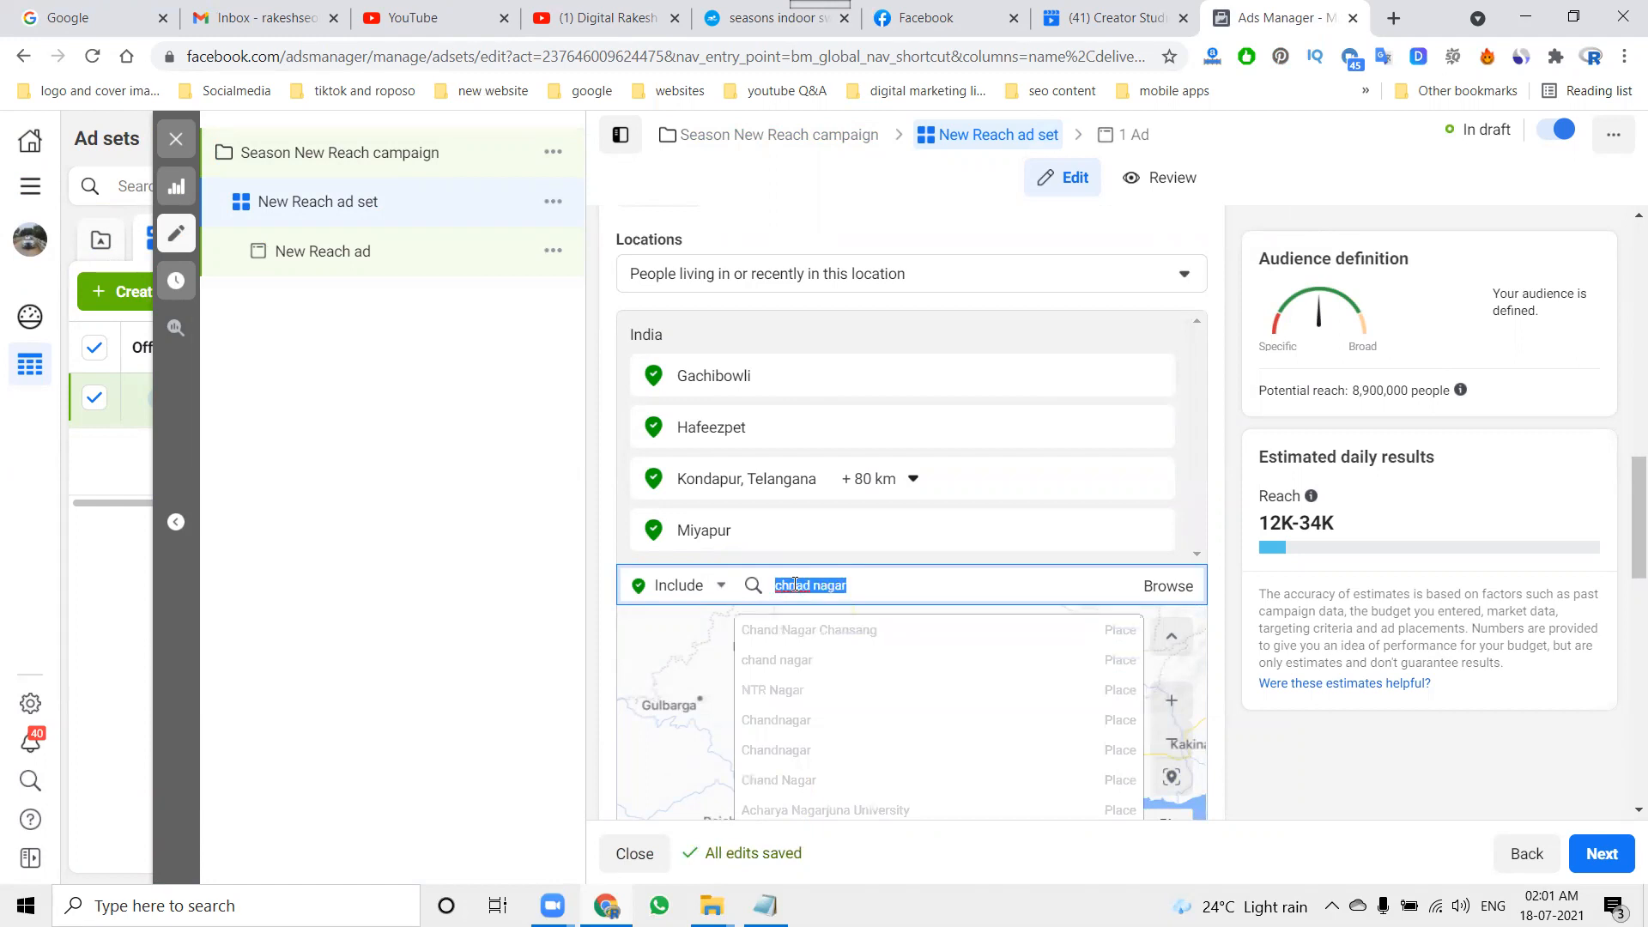
double_click(795, 585)
type("chan")
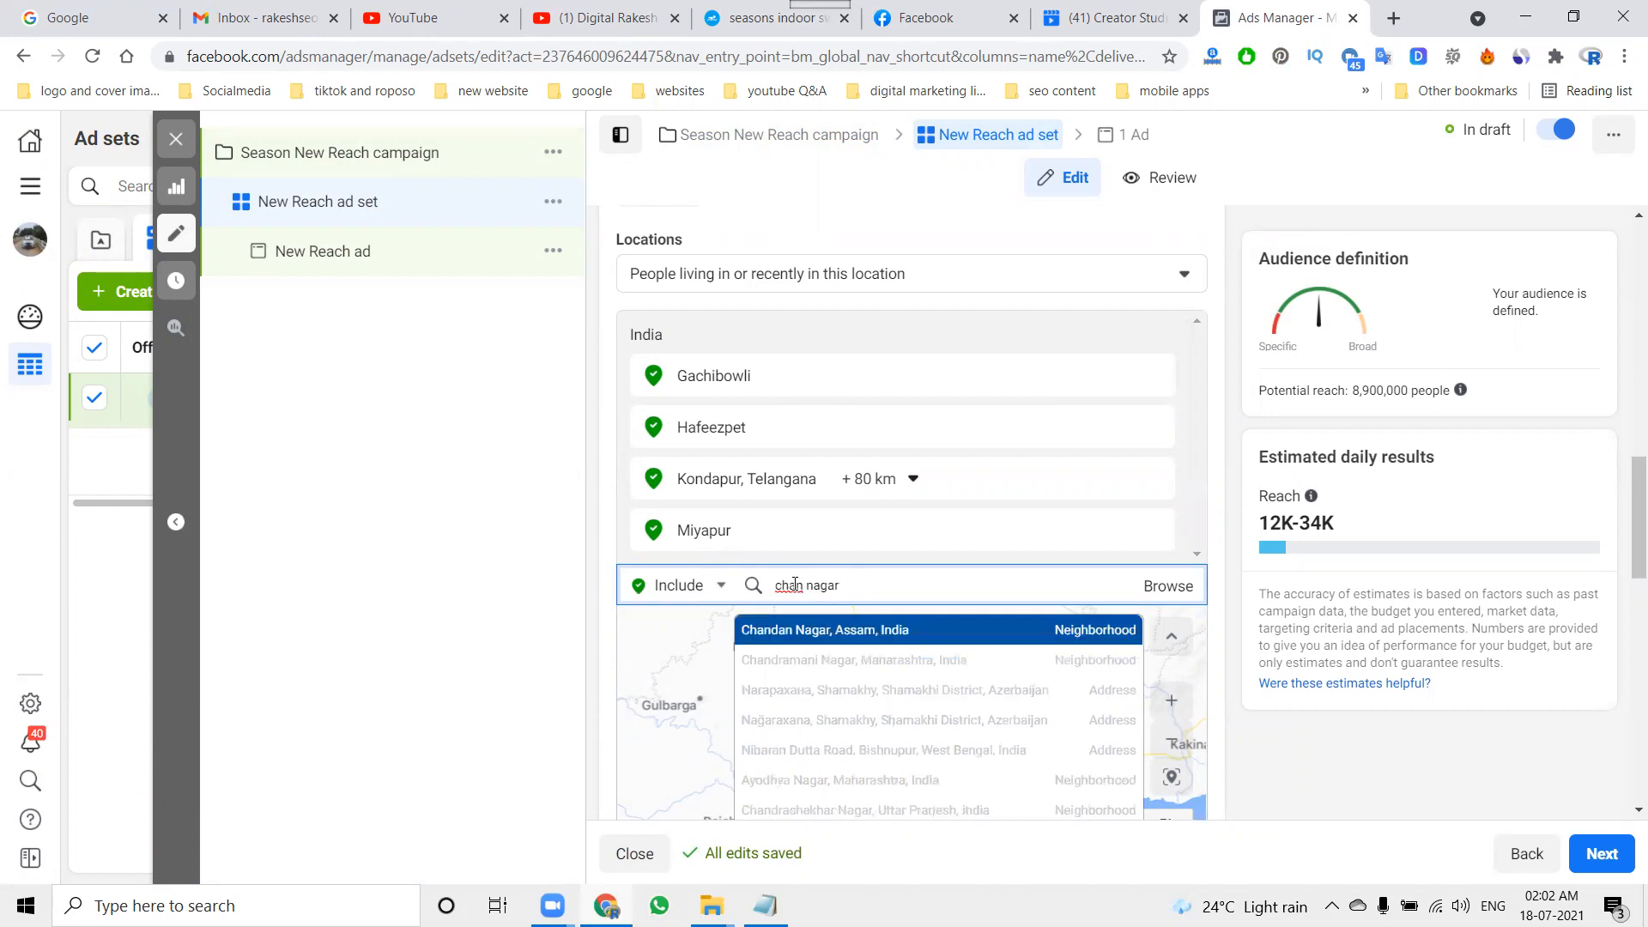
type("da")
left_click(807, 632)
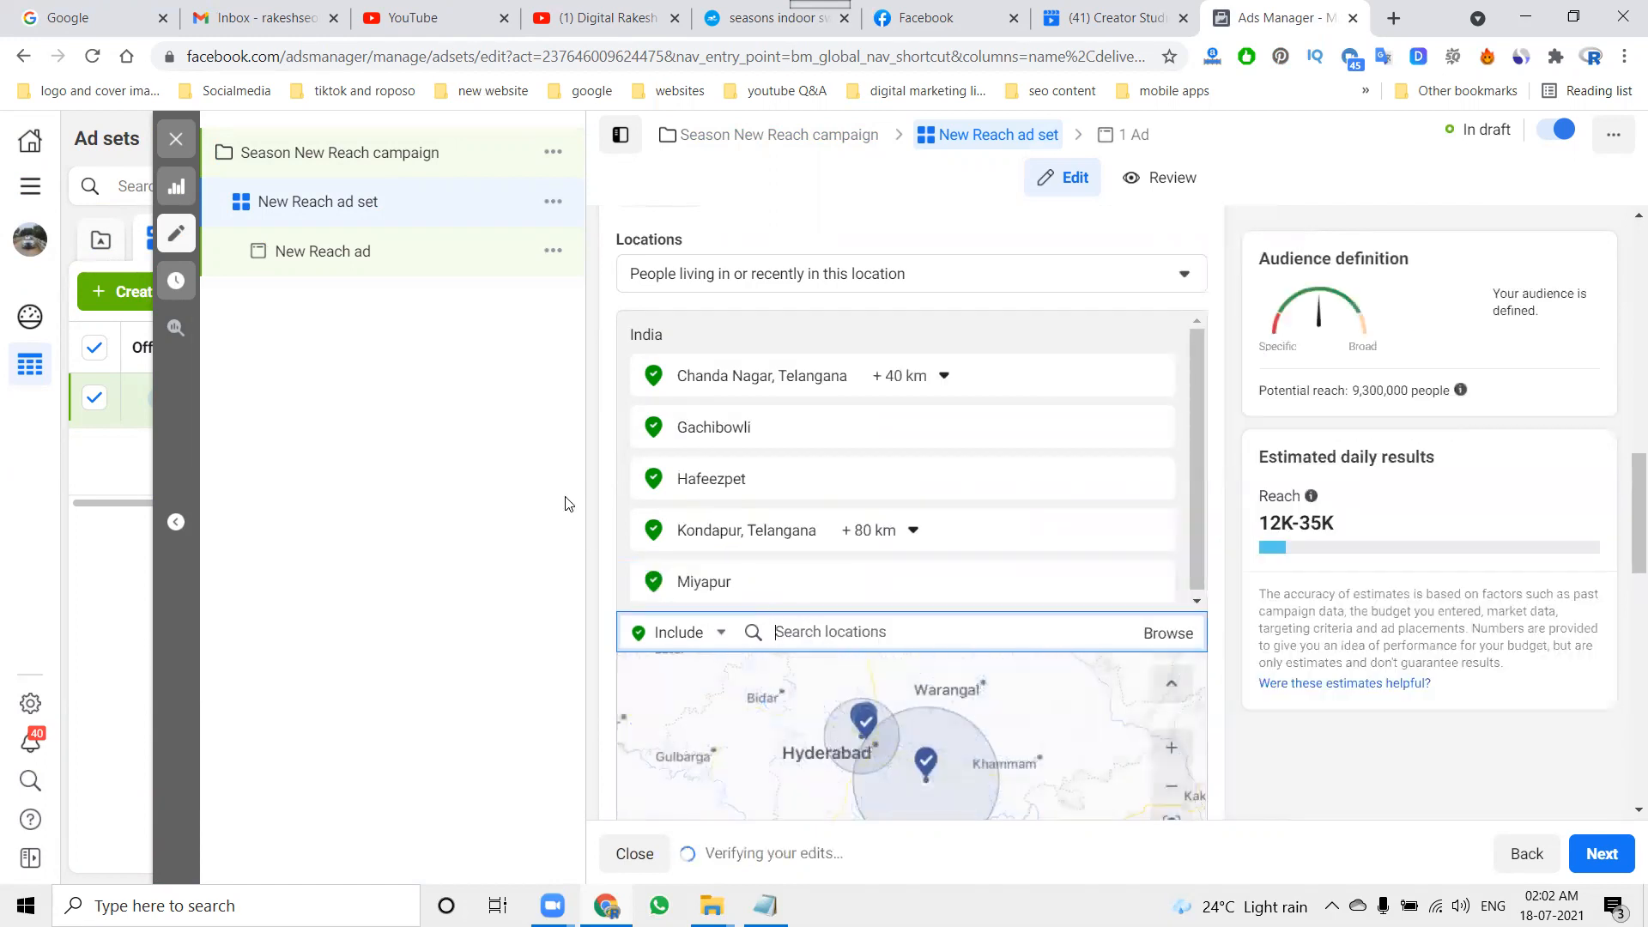
Step: Open the audience's age range for editing and set the maximum age to 55
scroll(649, 529, "down", 5)
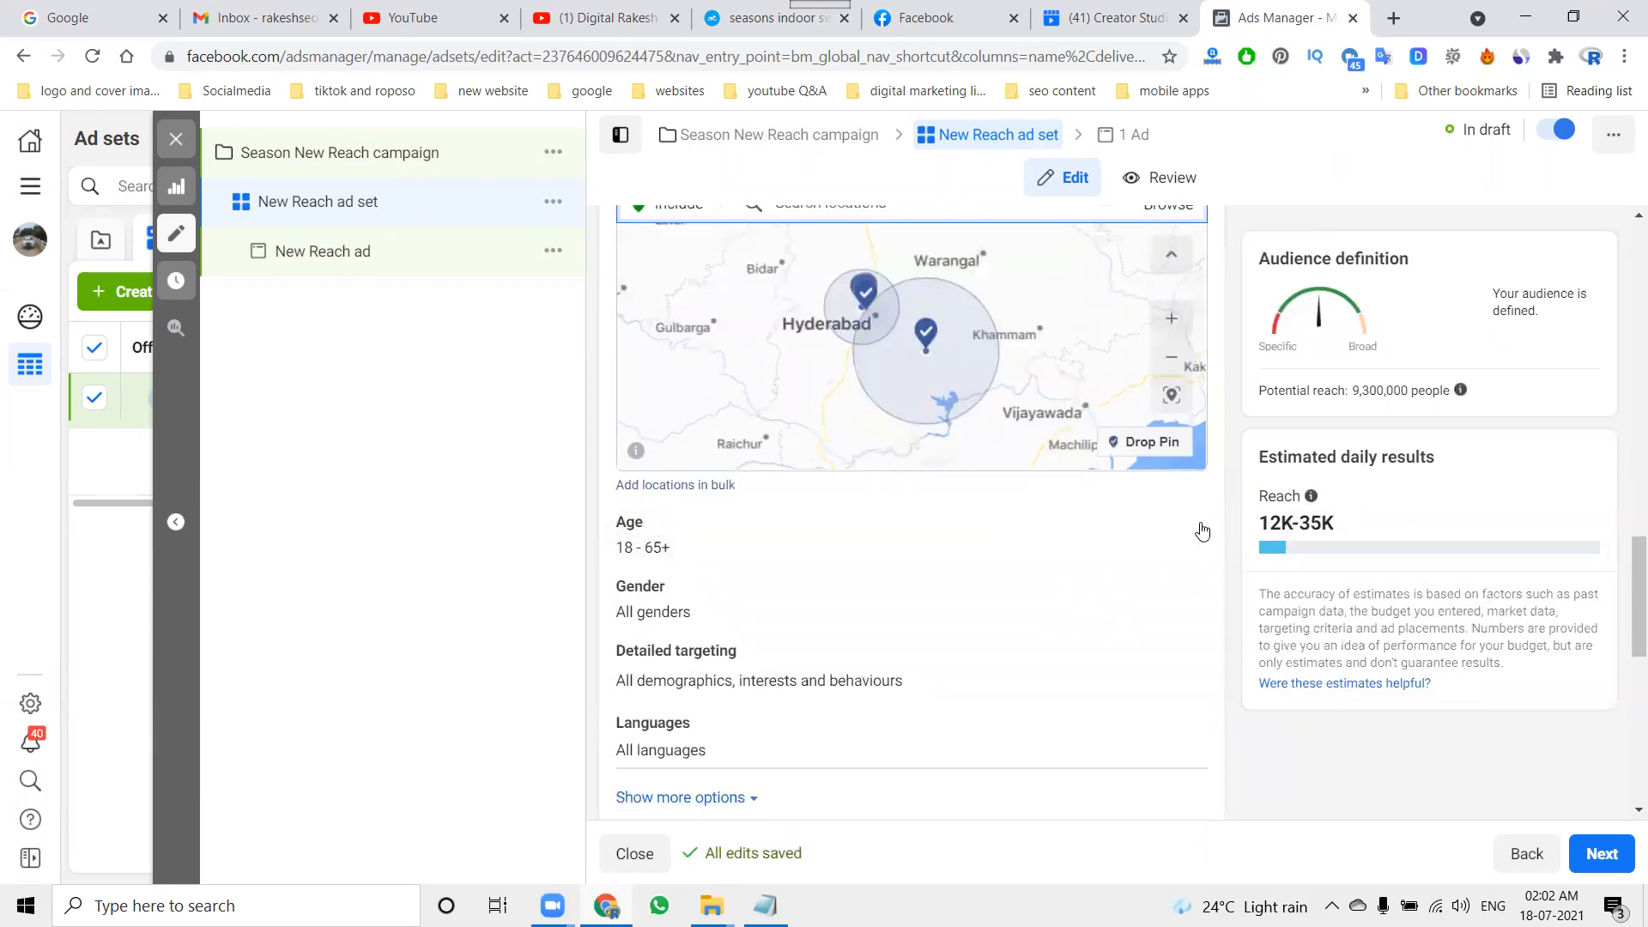
left_click(1183, 524)
left_click(735, 558)
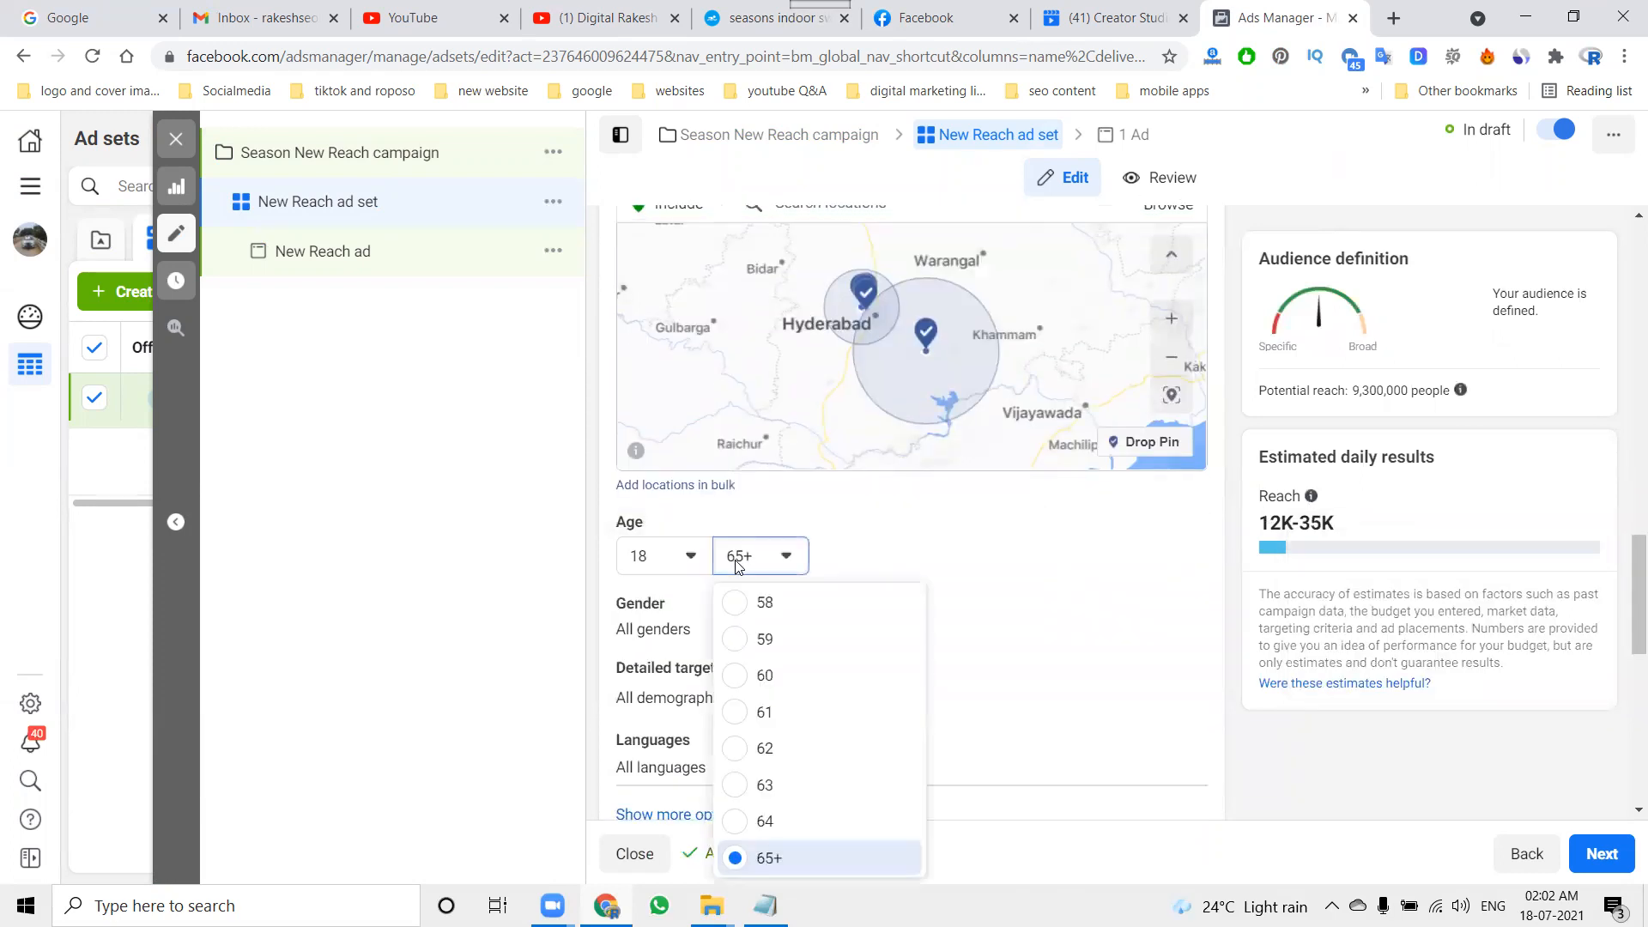
scroll(773, 644, "up", 3)
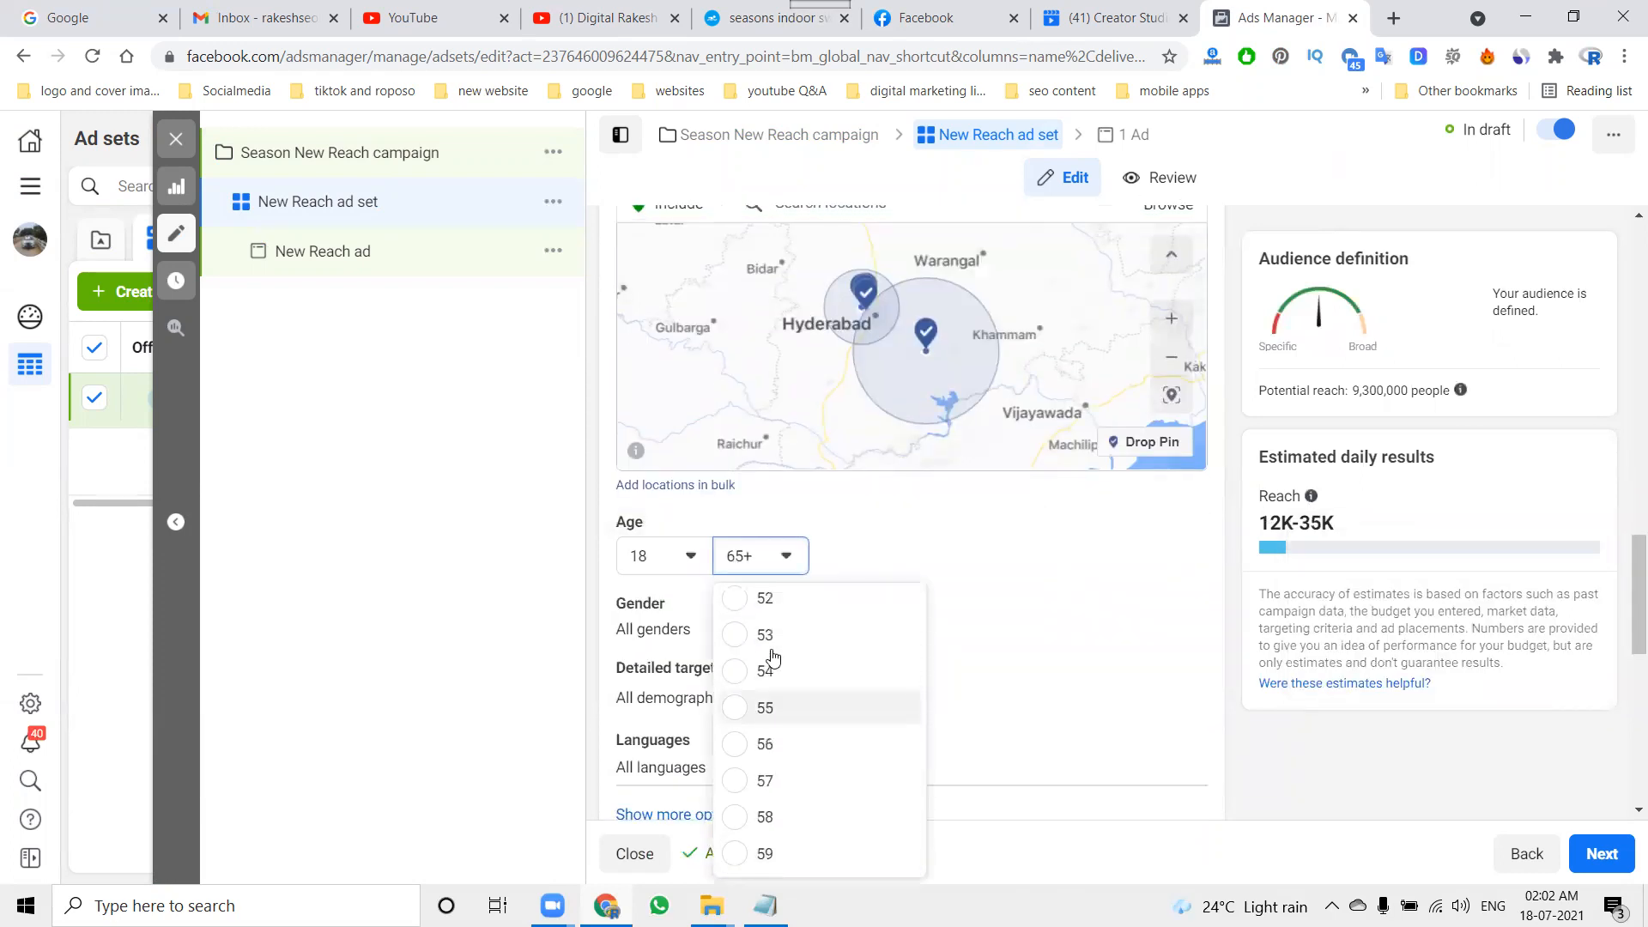
left_click(770, 707)
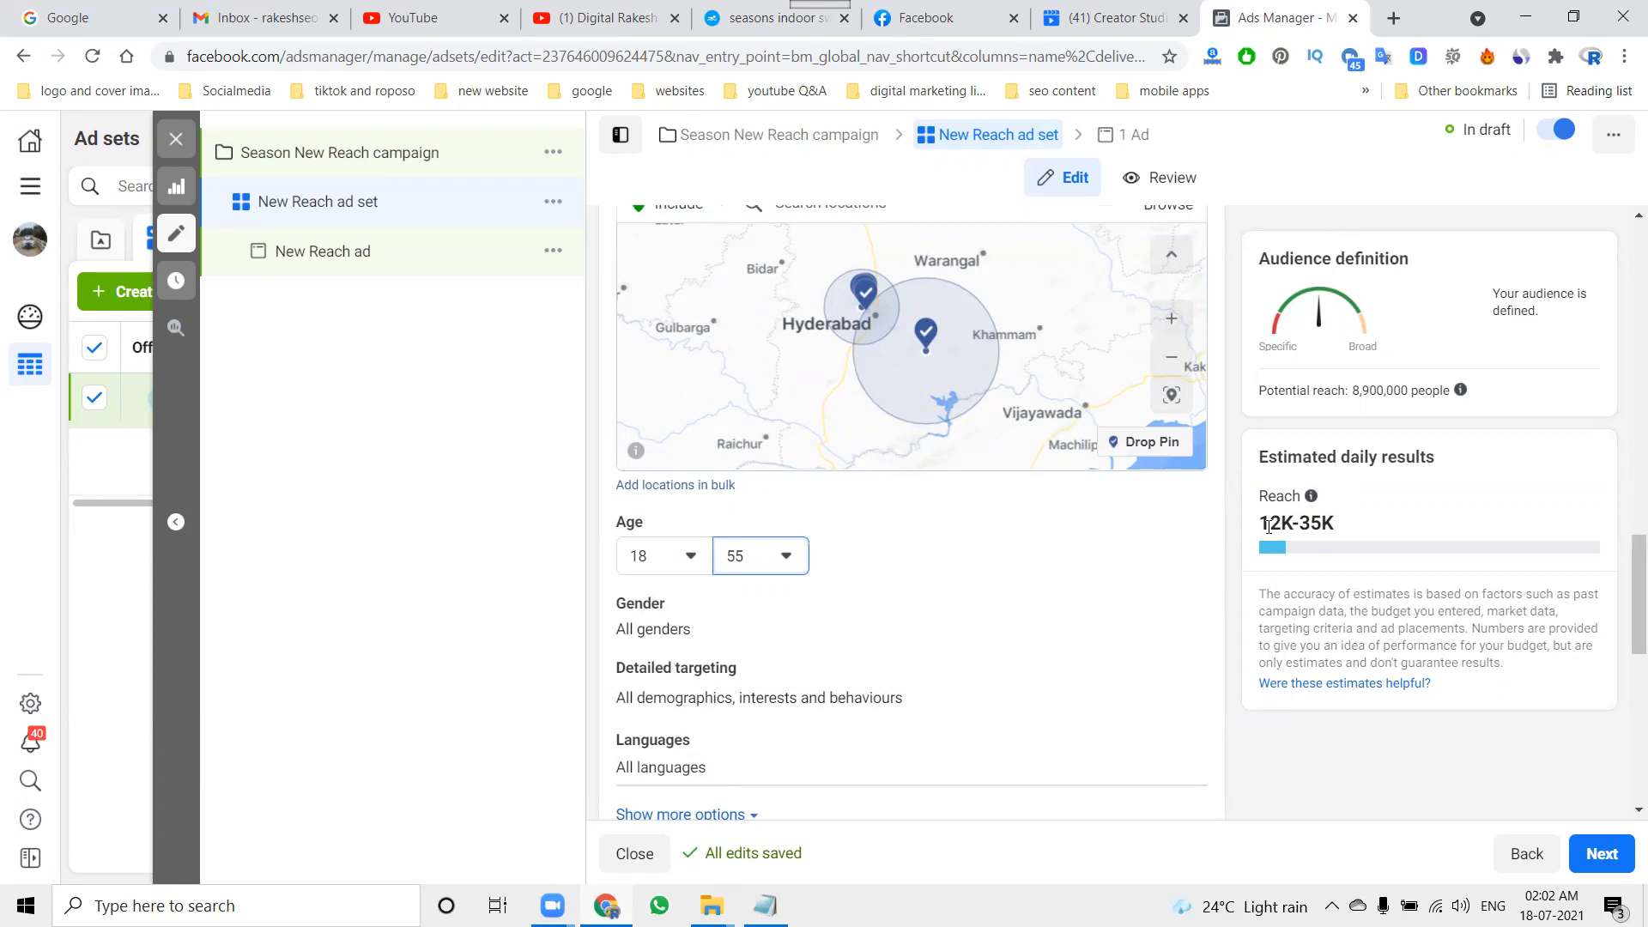
Step: Try maximum ages of 60 and 65+ for the audience to compare the estimated reach
left_click(781, 556)
scroll(798, 698, "down", 3)
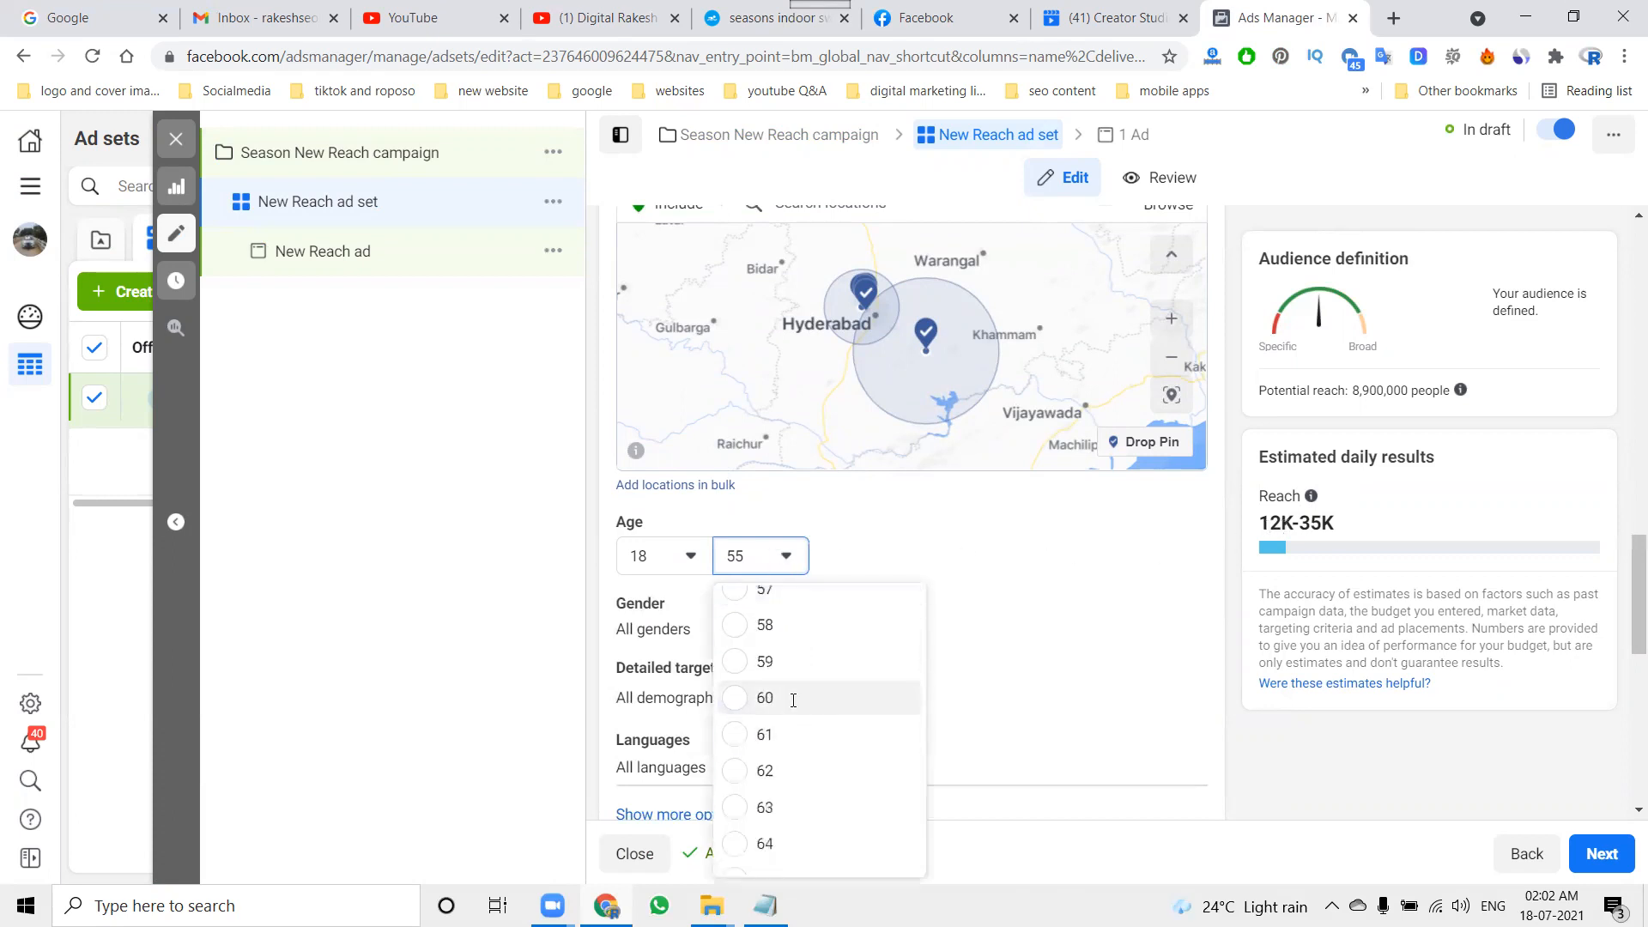
left_click(795, 698)
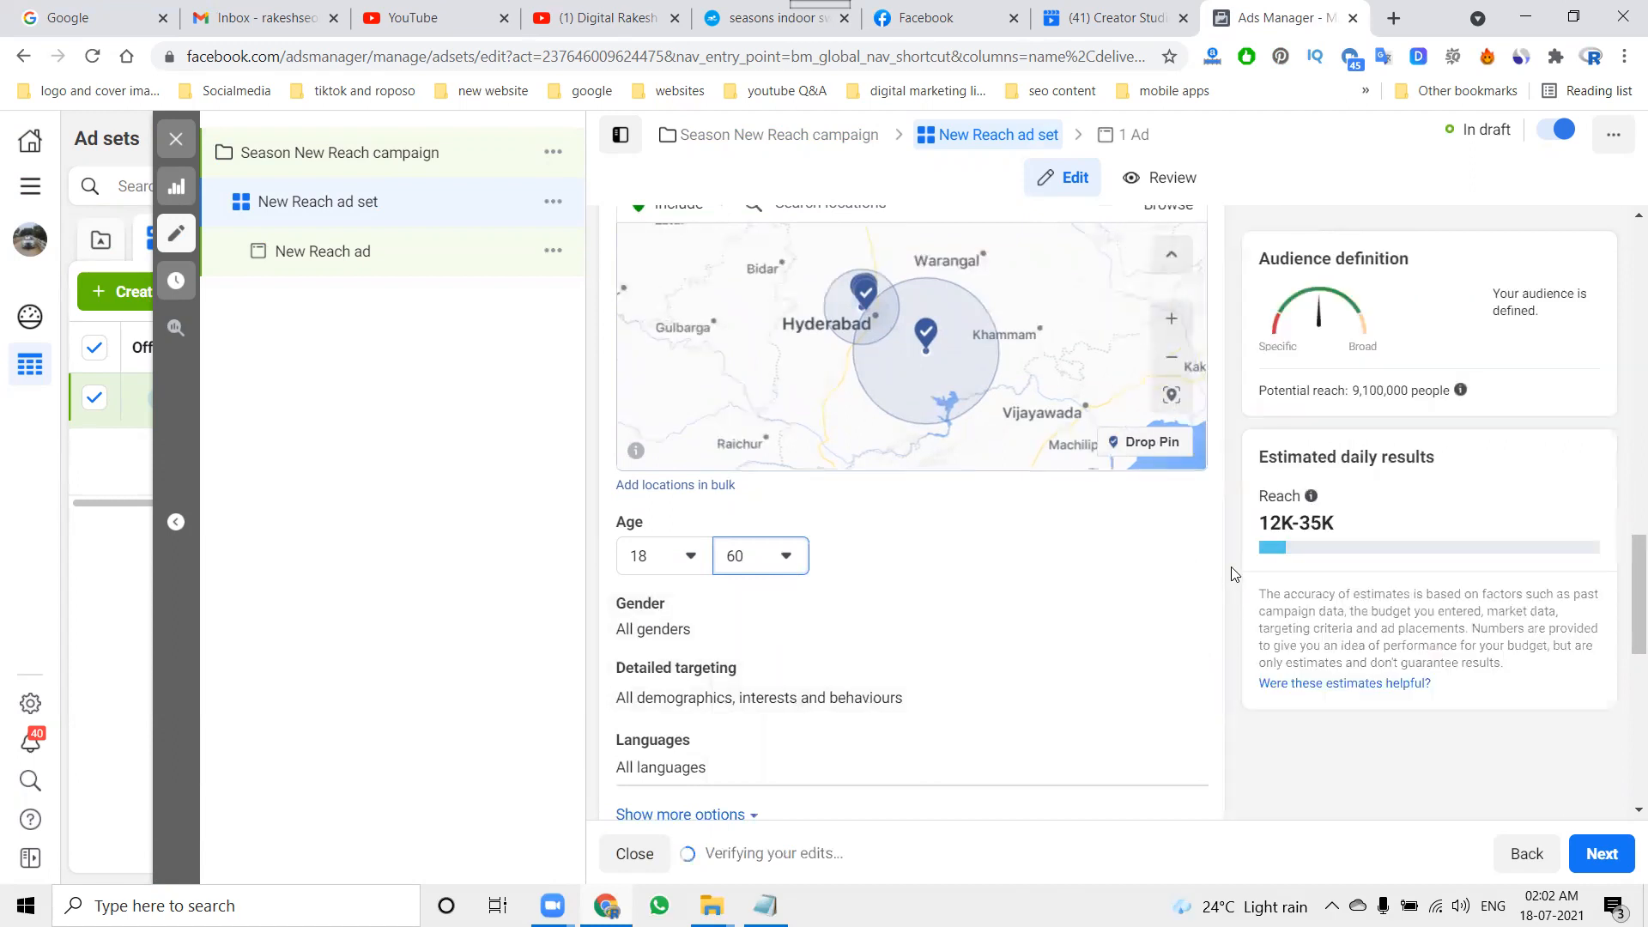
left_click(756, 573)
scroll(761, 704, "down", 1)
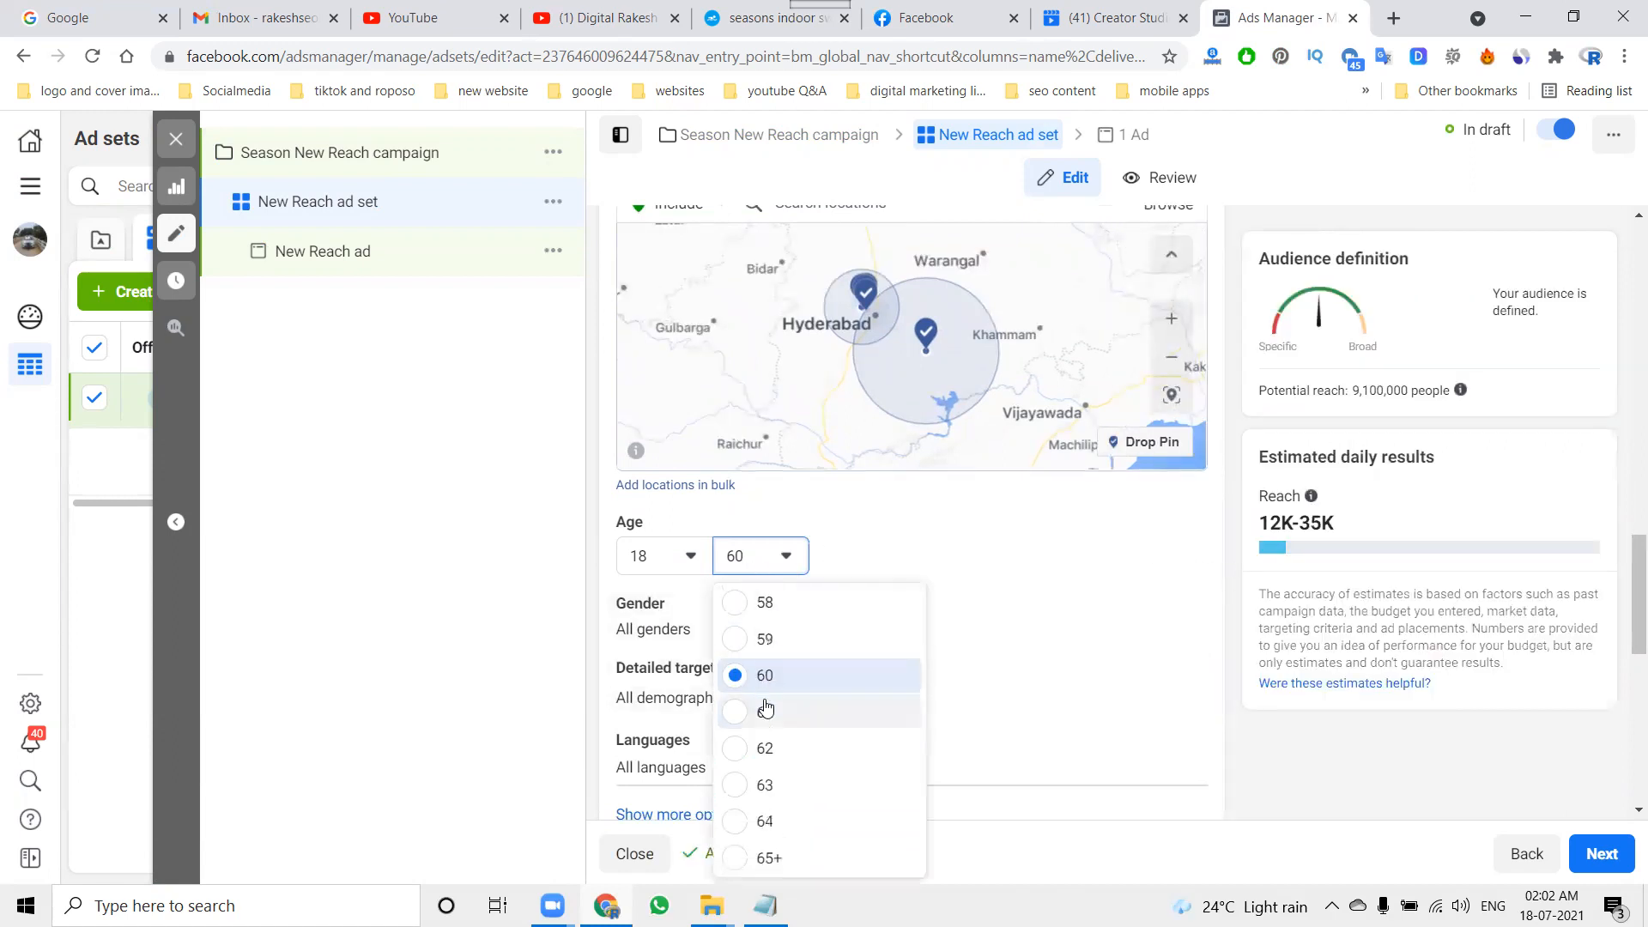
left_click(771, 858)
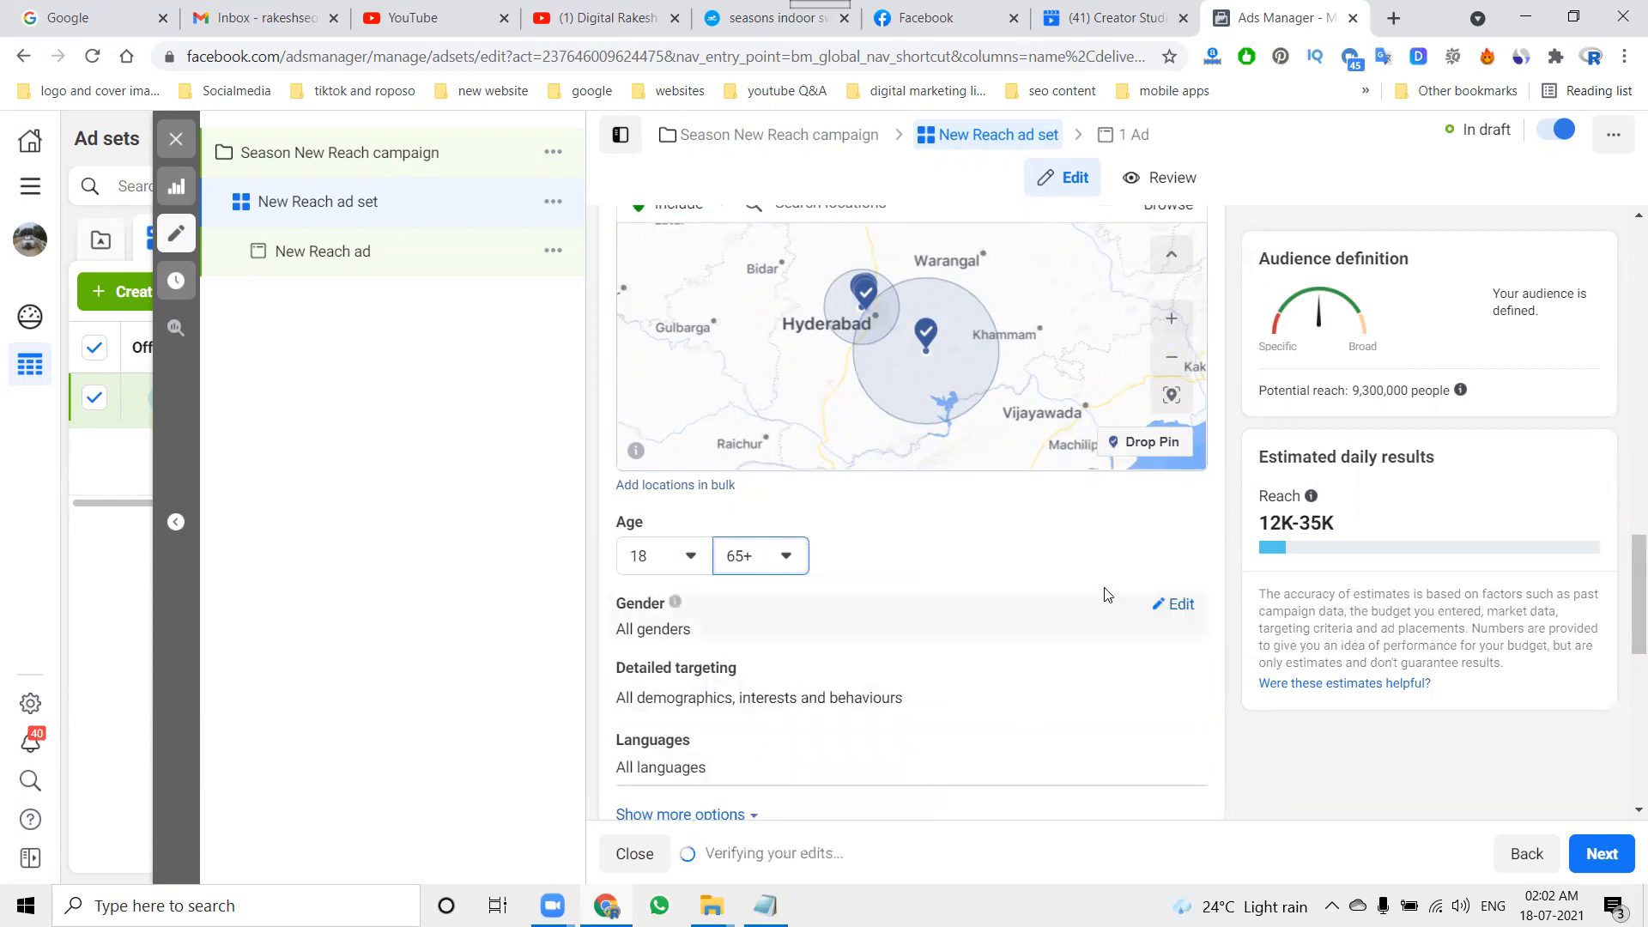
Step: Set the audience's maximum age to 50
left_click(774, 560)
scroll(763, 669, "up", 3)
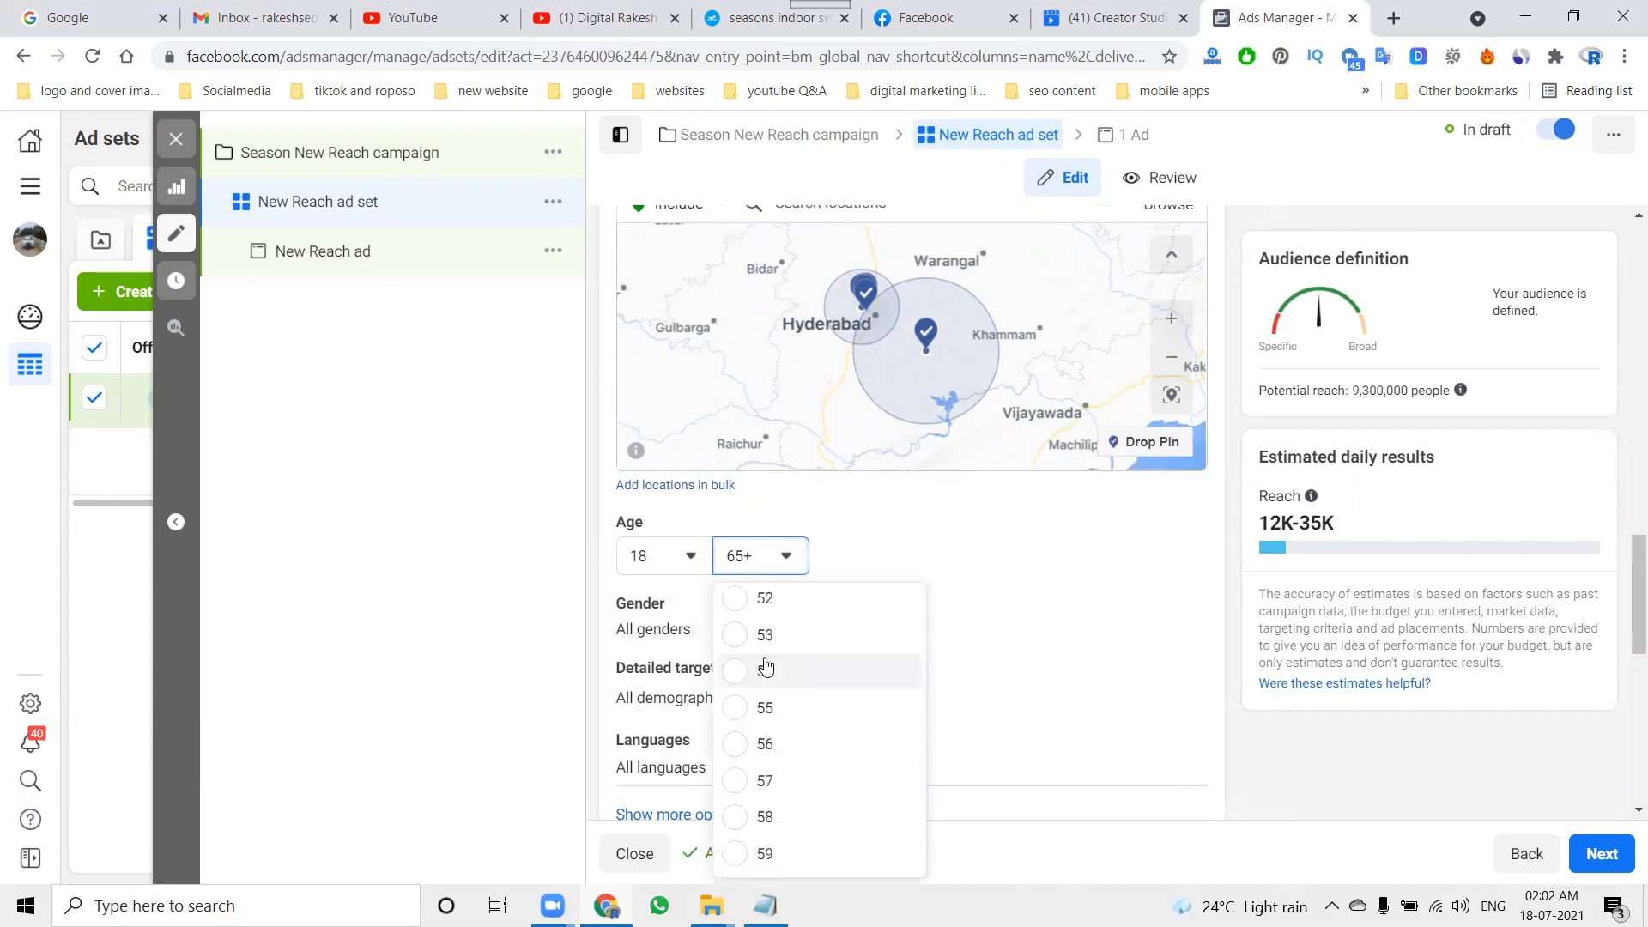
scroll(764, 658, "up", 1)
left_click(767, 631)
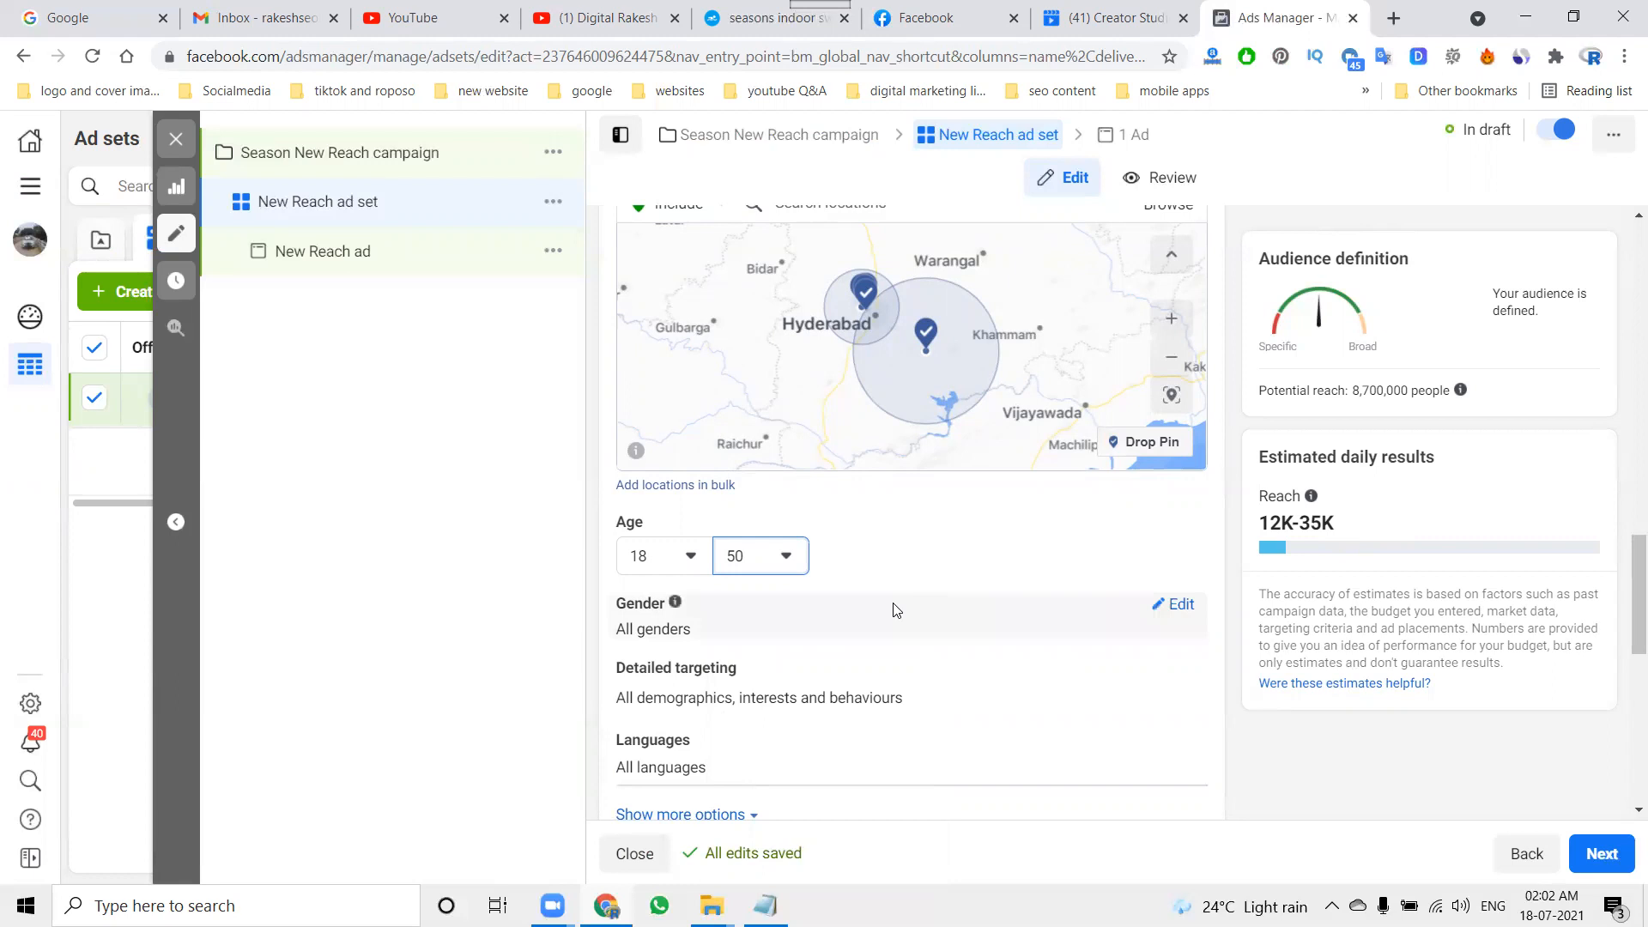
Step: Add the Swimming interest to the audience's detailed targeting
scroll(850, 593, "down", 2)
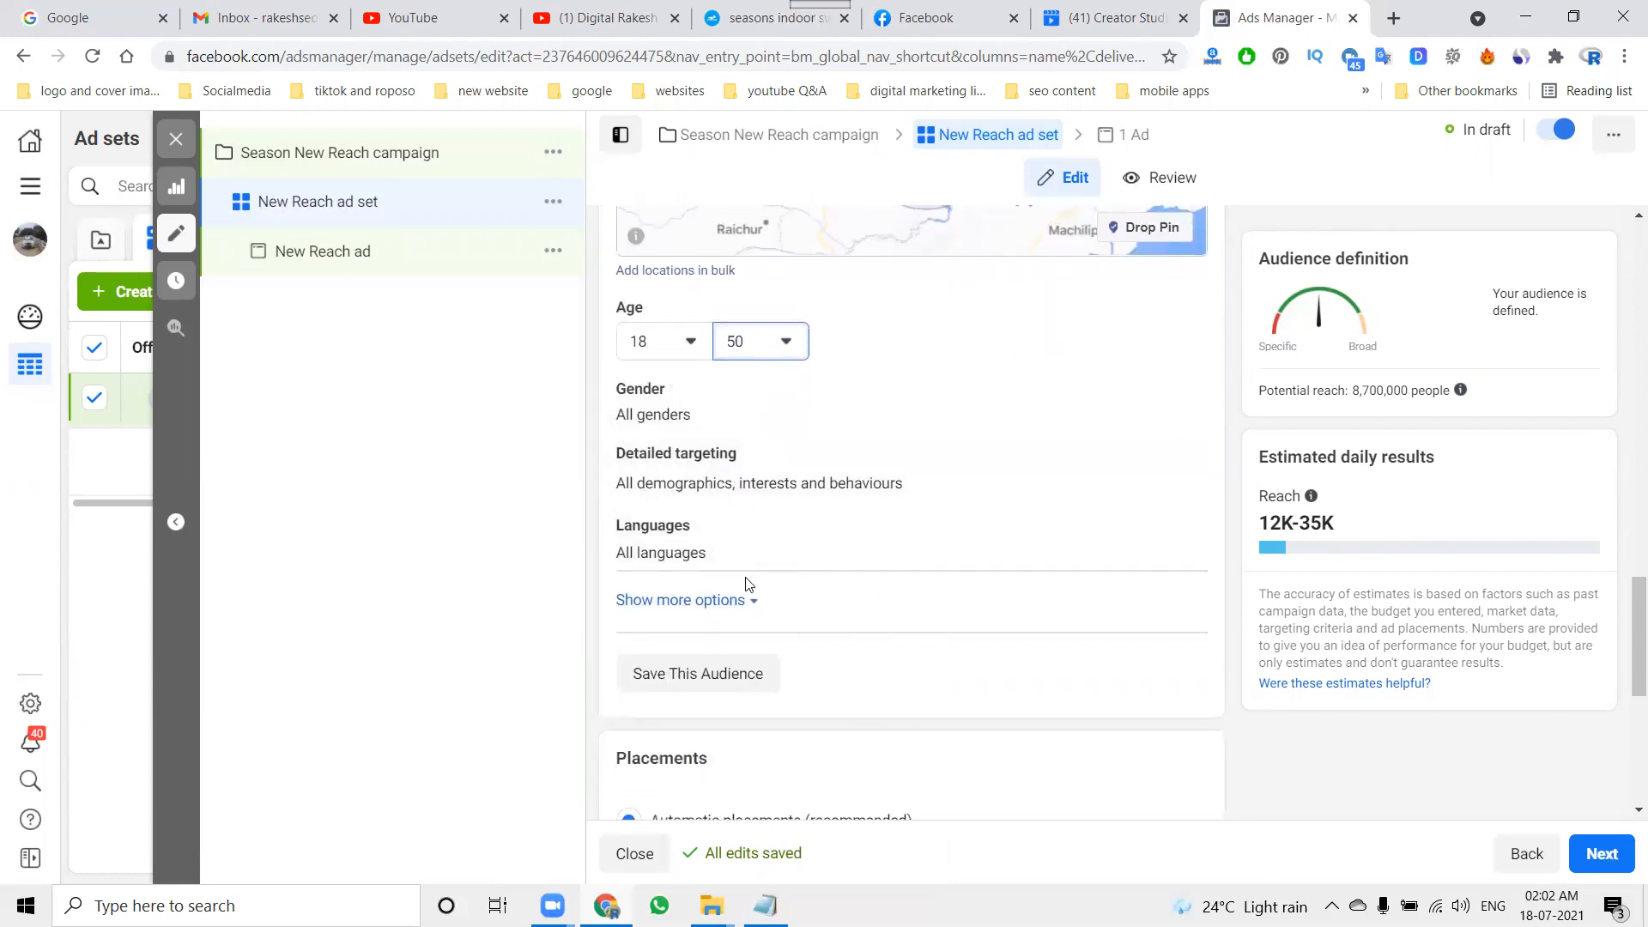
scroll(747, 584, "up", 5)
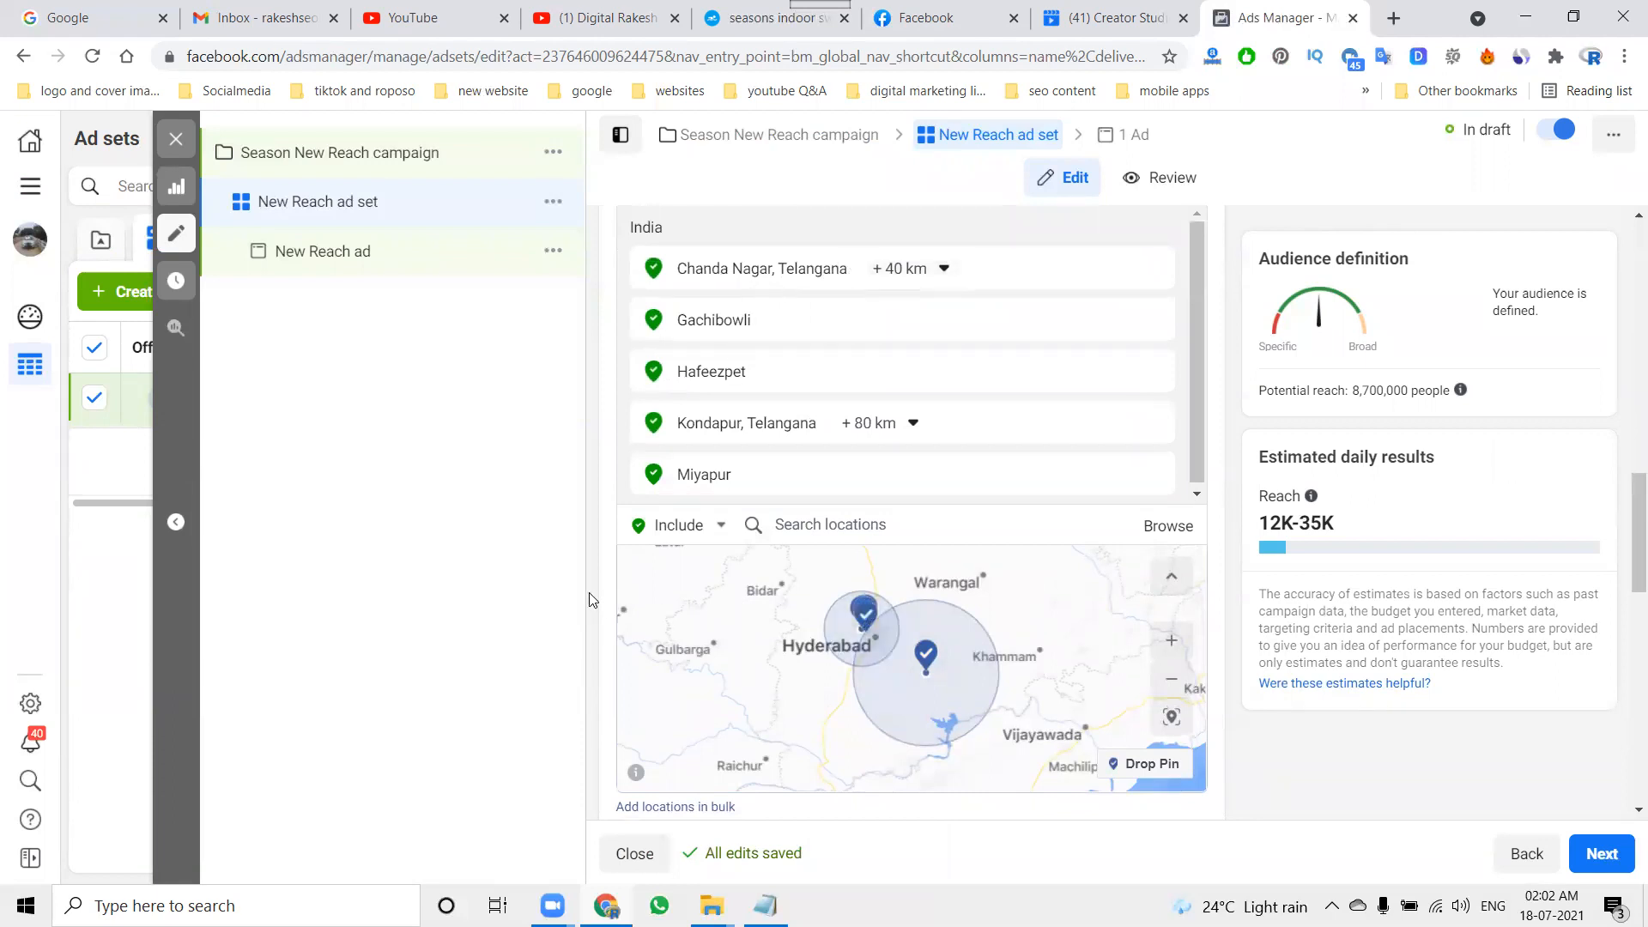
scroll(591, 599, "down", 4)
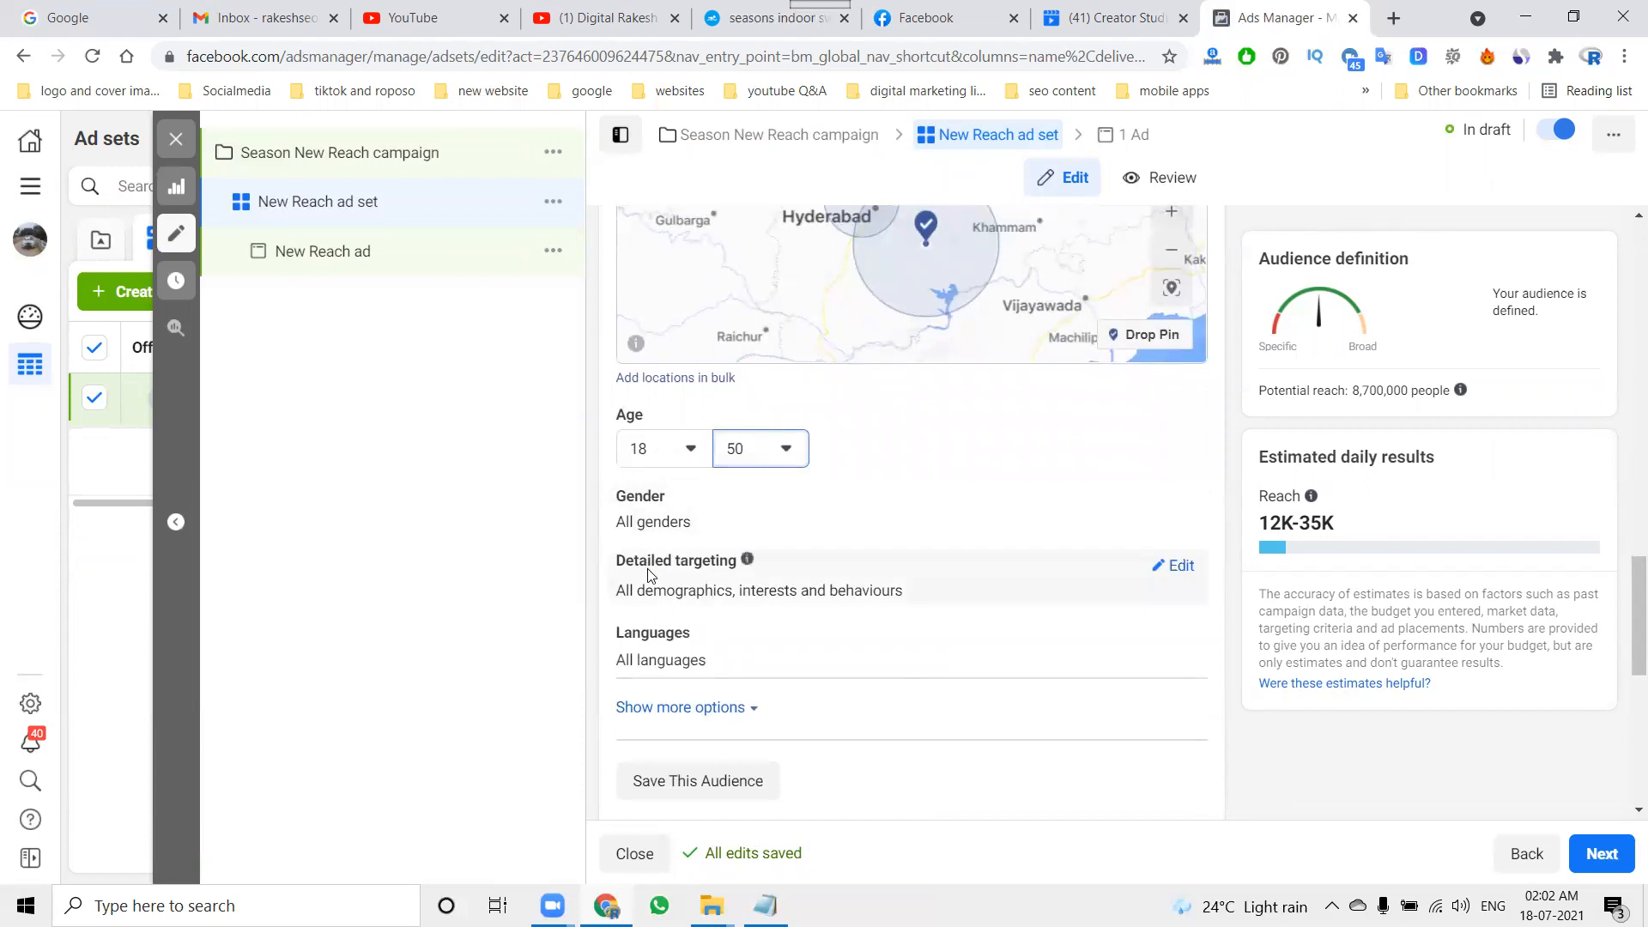
left_click(1176, 565)
left_click(687, 617)
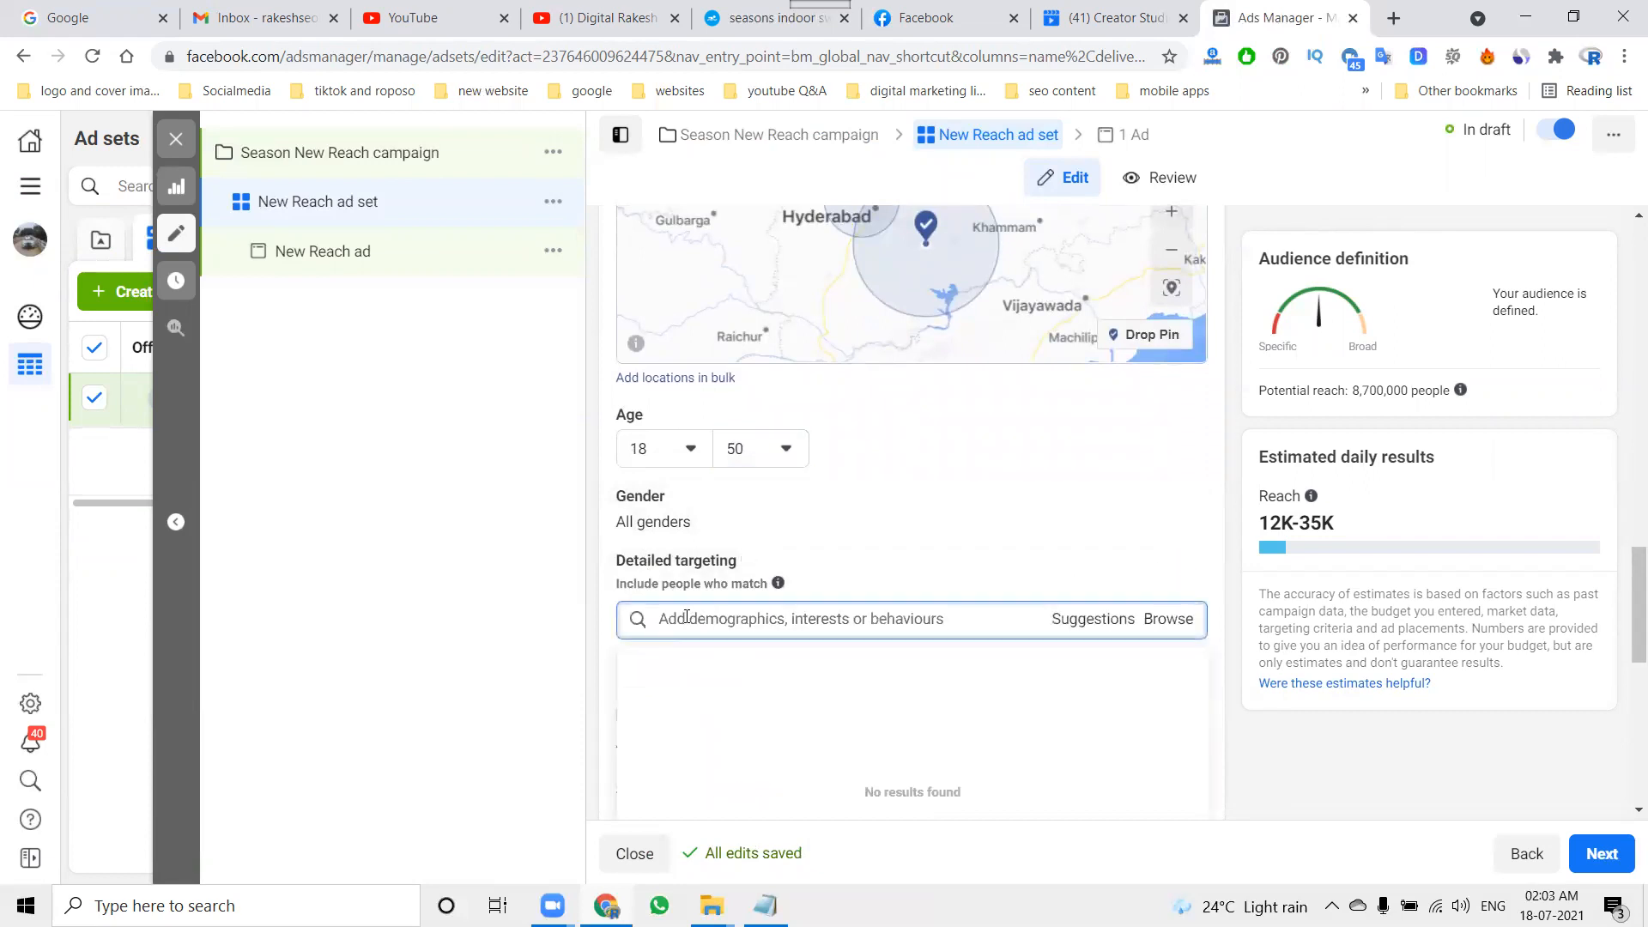
type("sw")
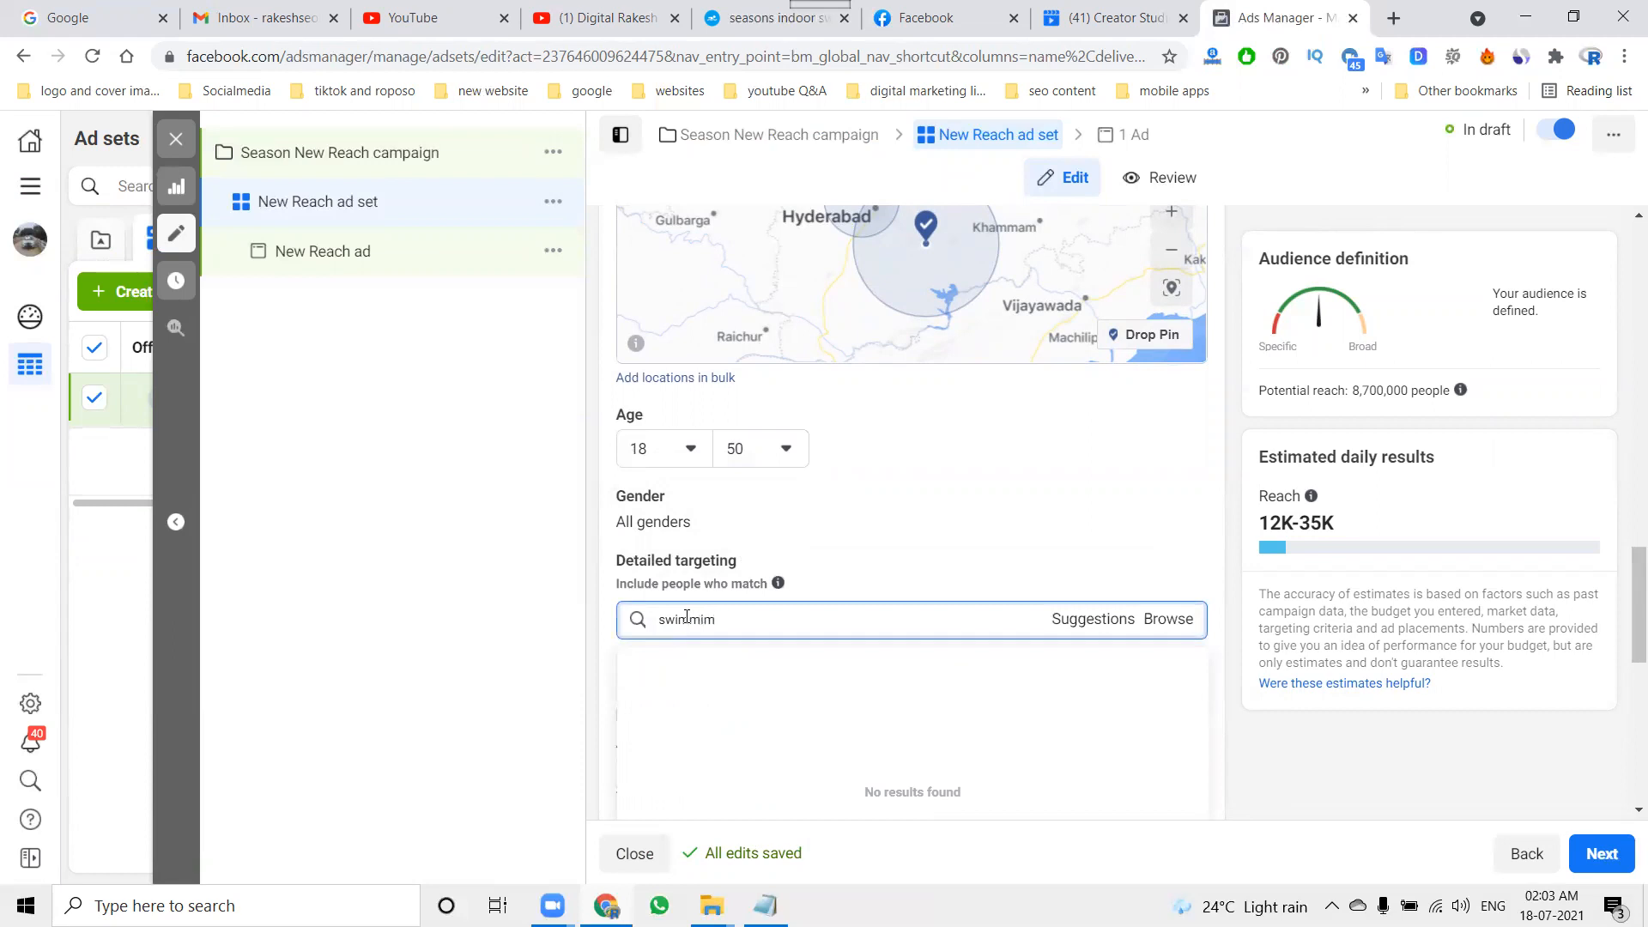
type("imming")
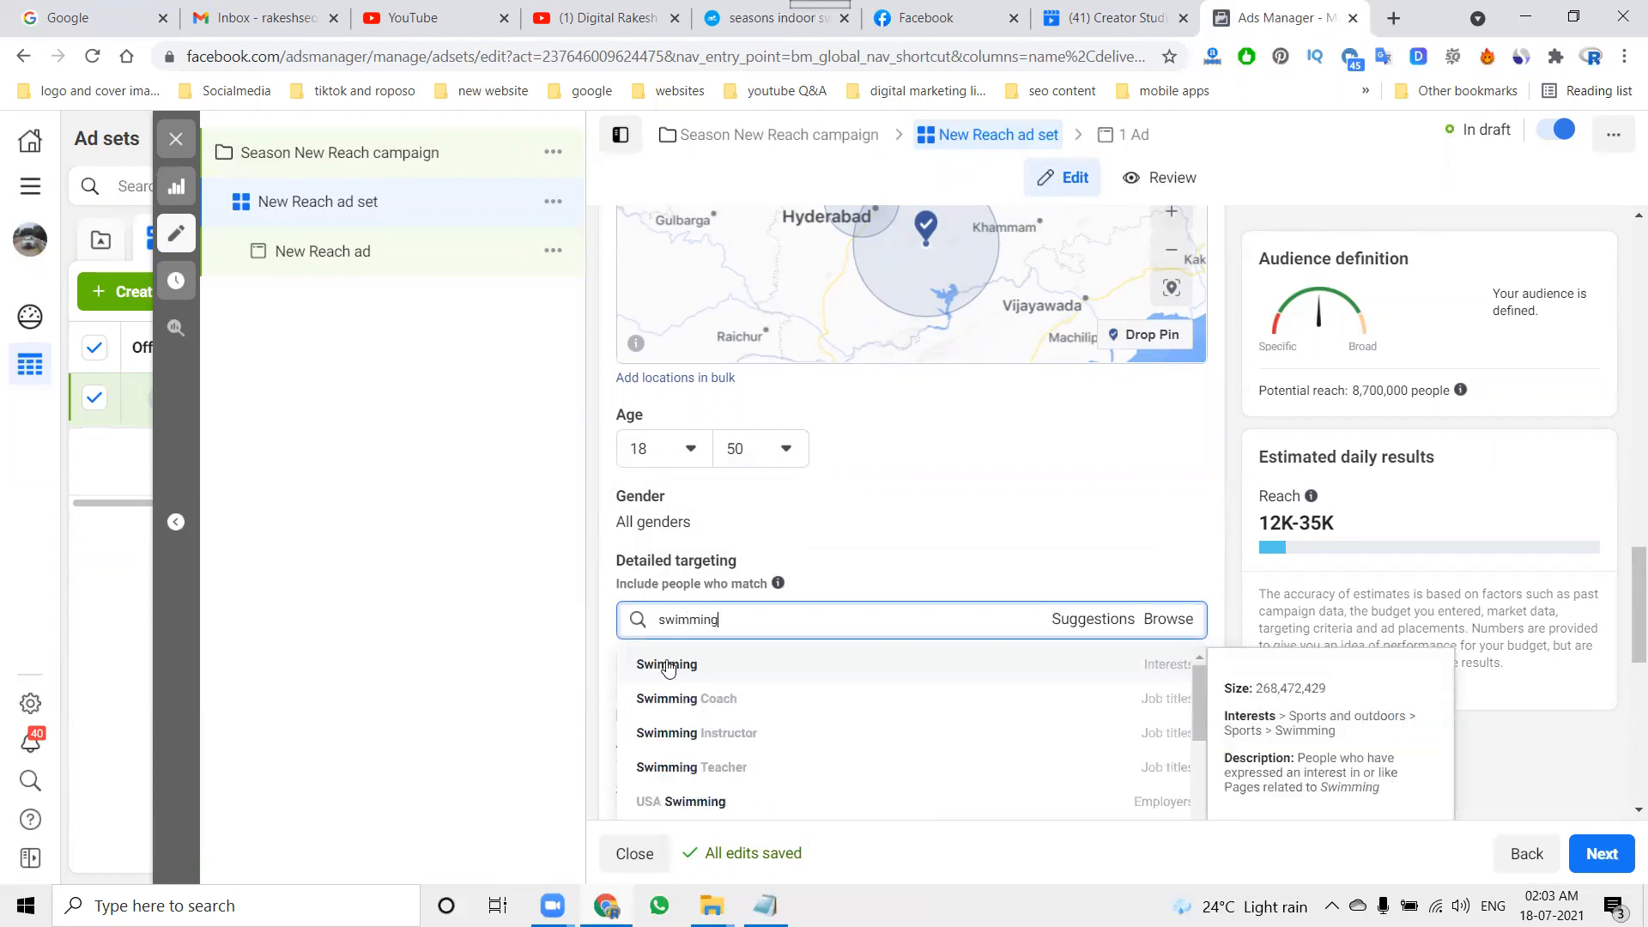
left_click(668, 665)
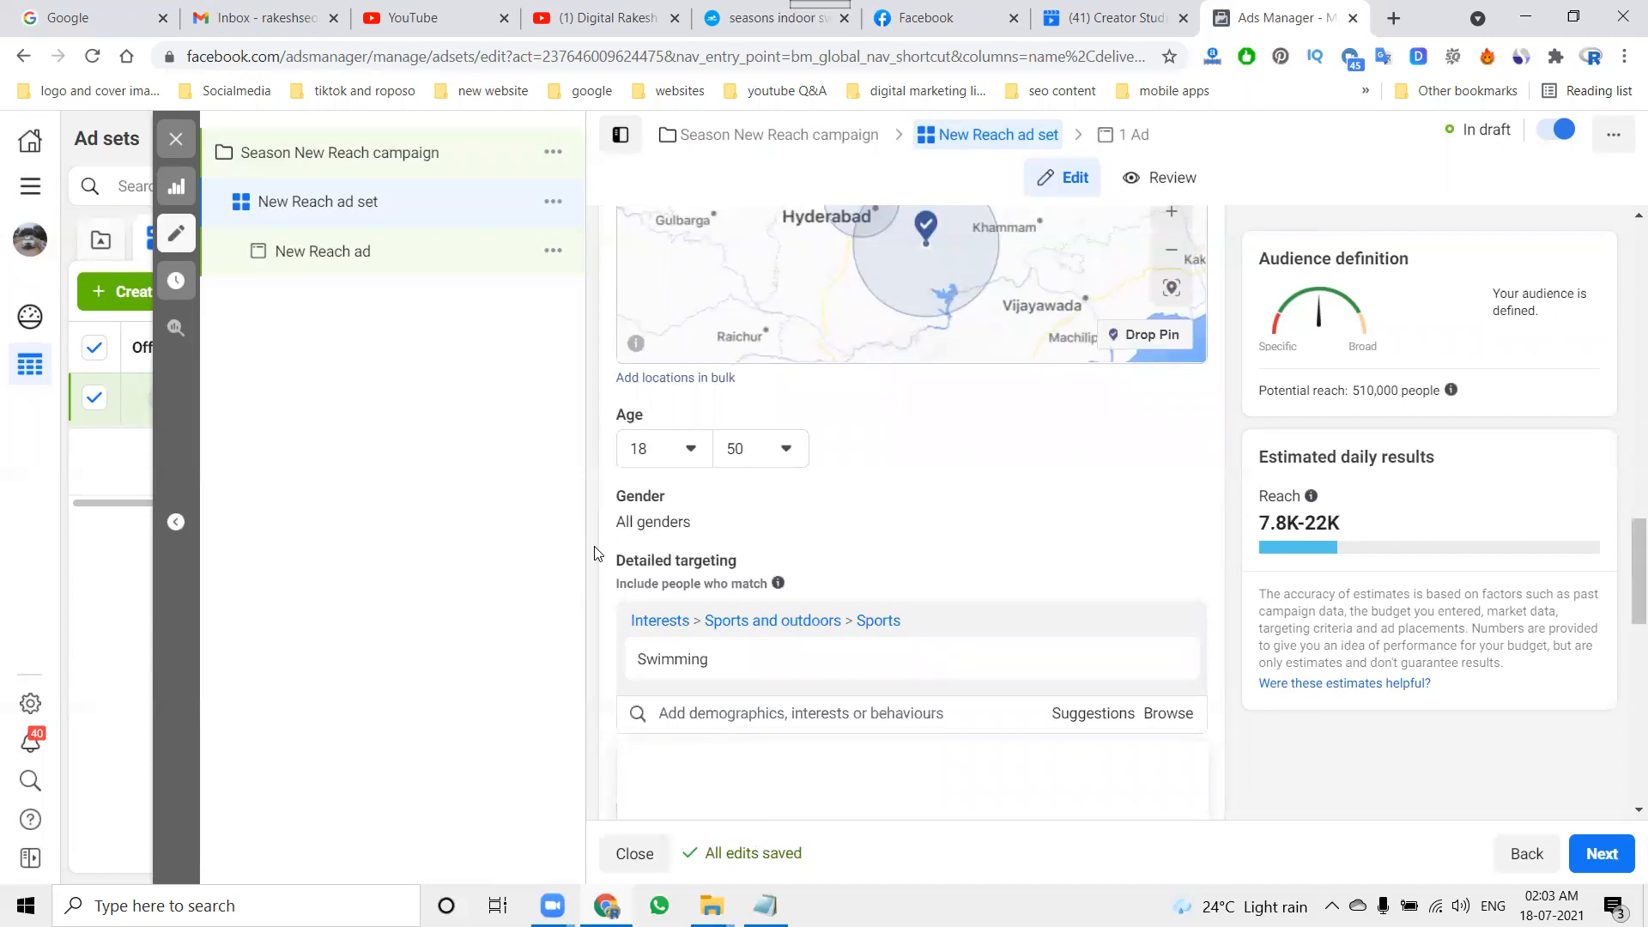
Step: Search the detailed targeting for "indoor swimming" and clear the search without adding anything
type("indoor swimming")
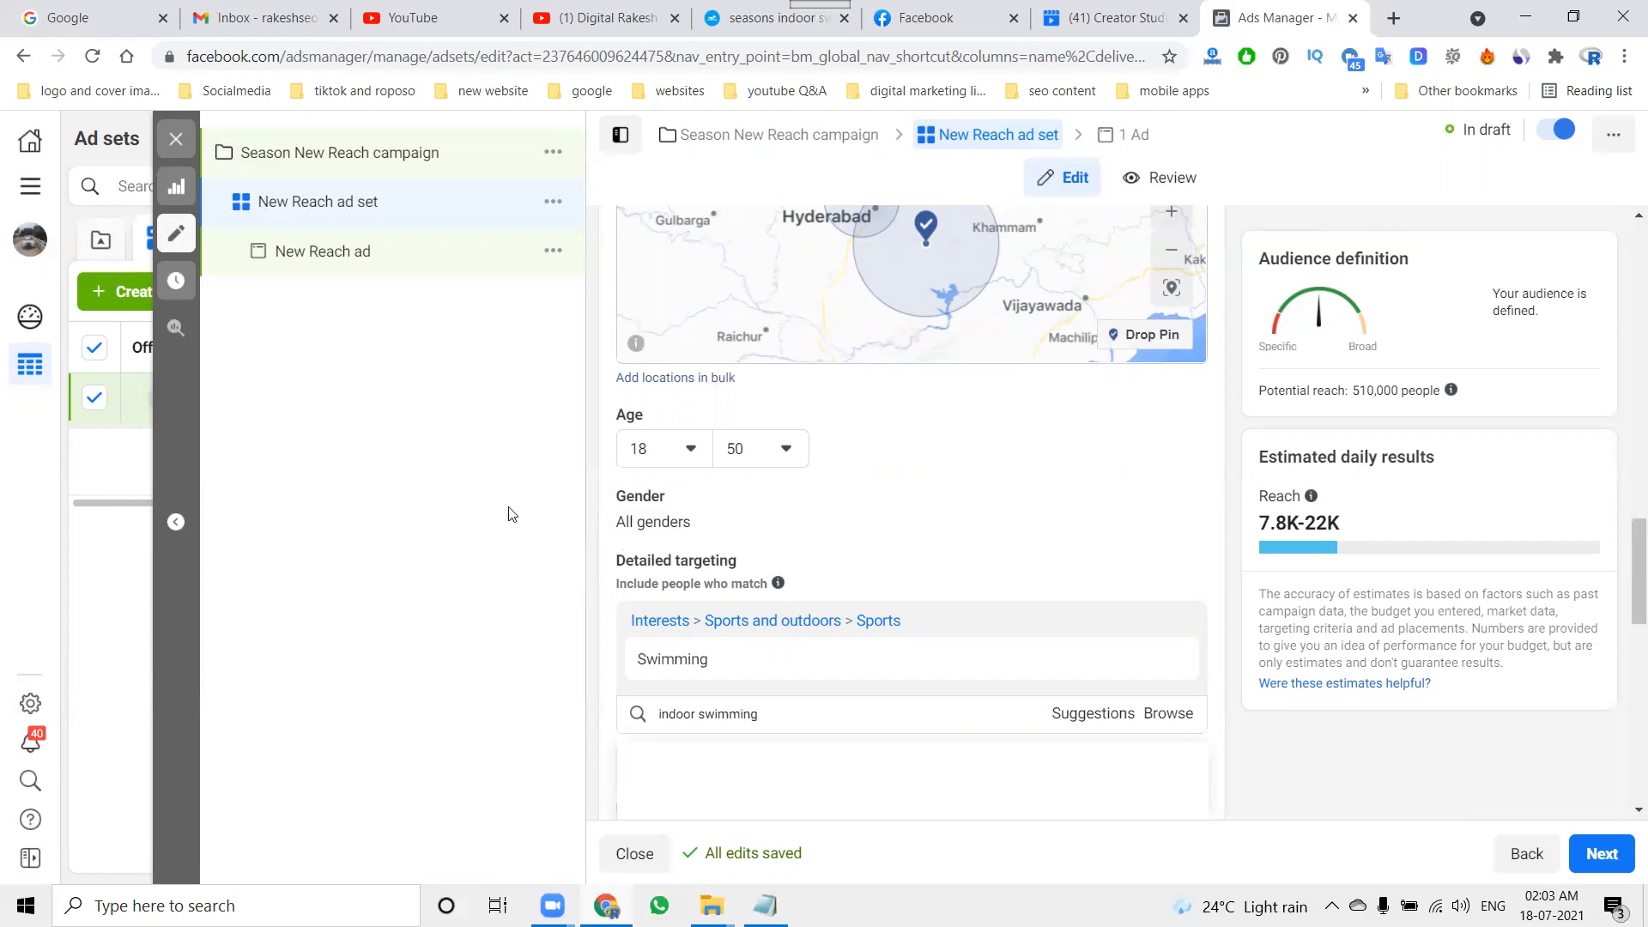
double_click(799, 710)
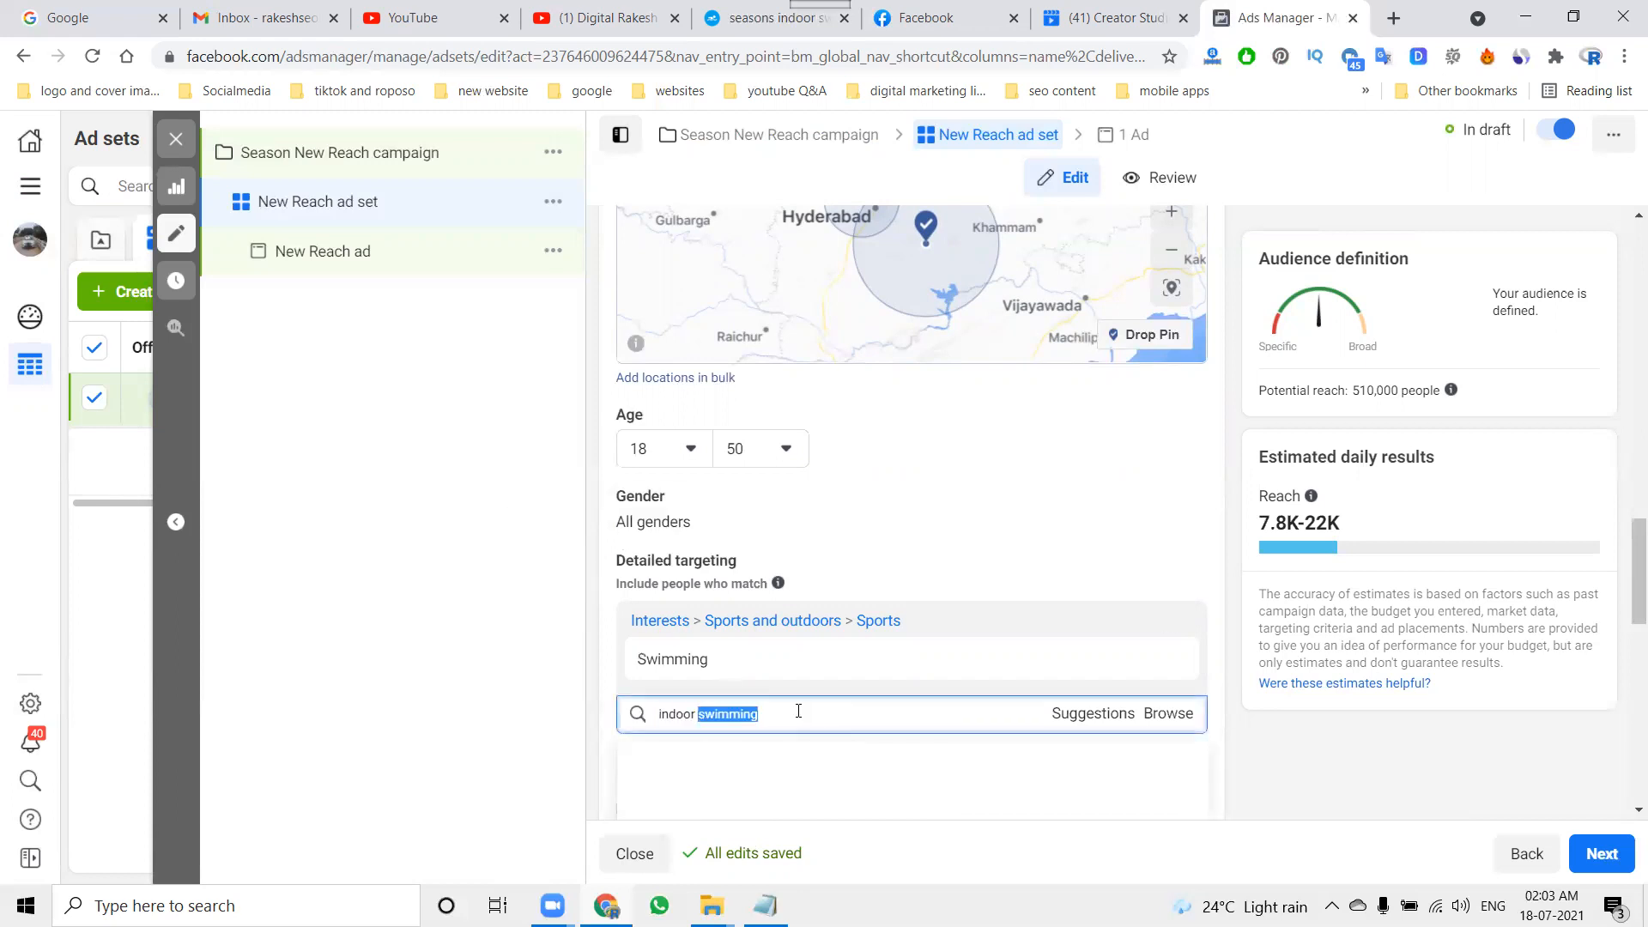
key("BackSpace")
key("BackSpace")
key("BackSpace")
key("BackSpace")
key("BackSpace")
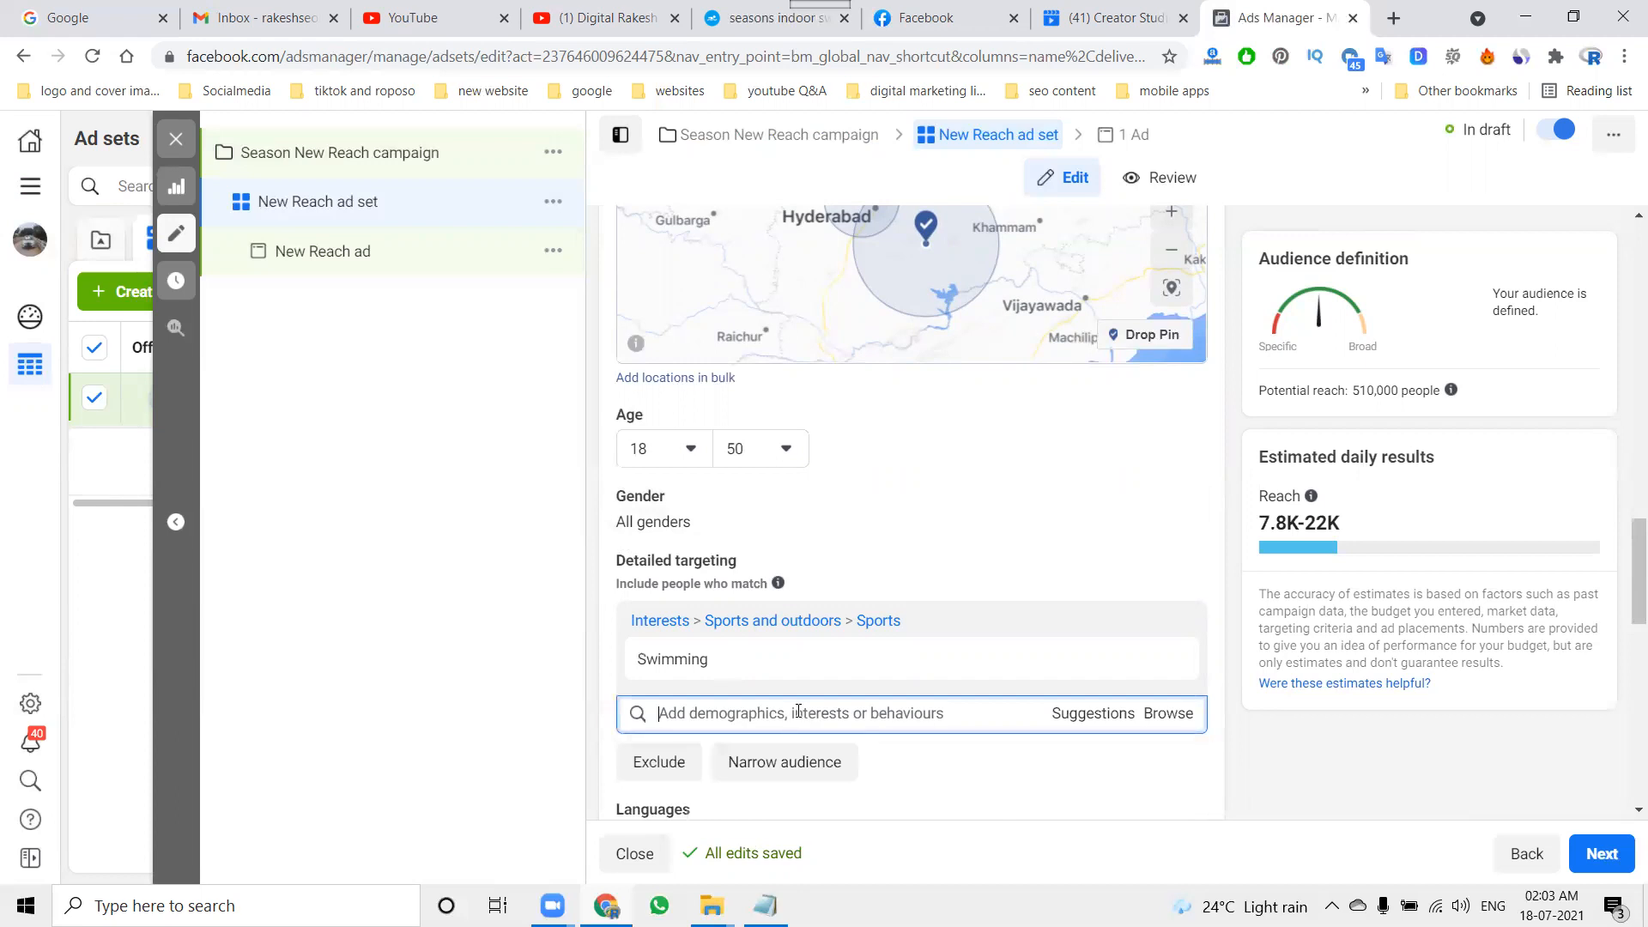
left_click(560, 615)
Step: Switch the ad set to manual placements and include Messenger among the platforms
scroll(1249, 613, "down", 4)
scroll(1249, 613, "down", 1)
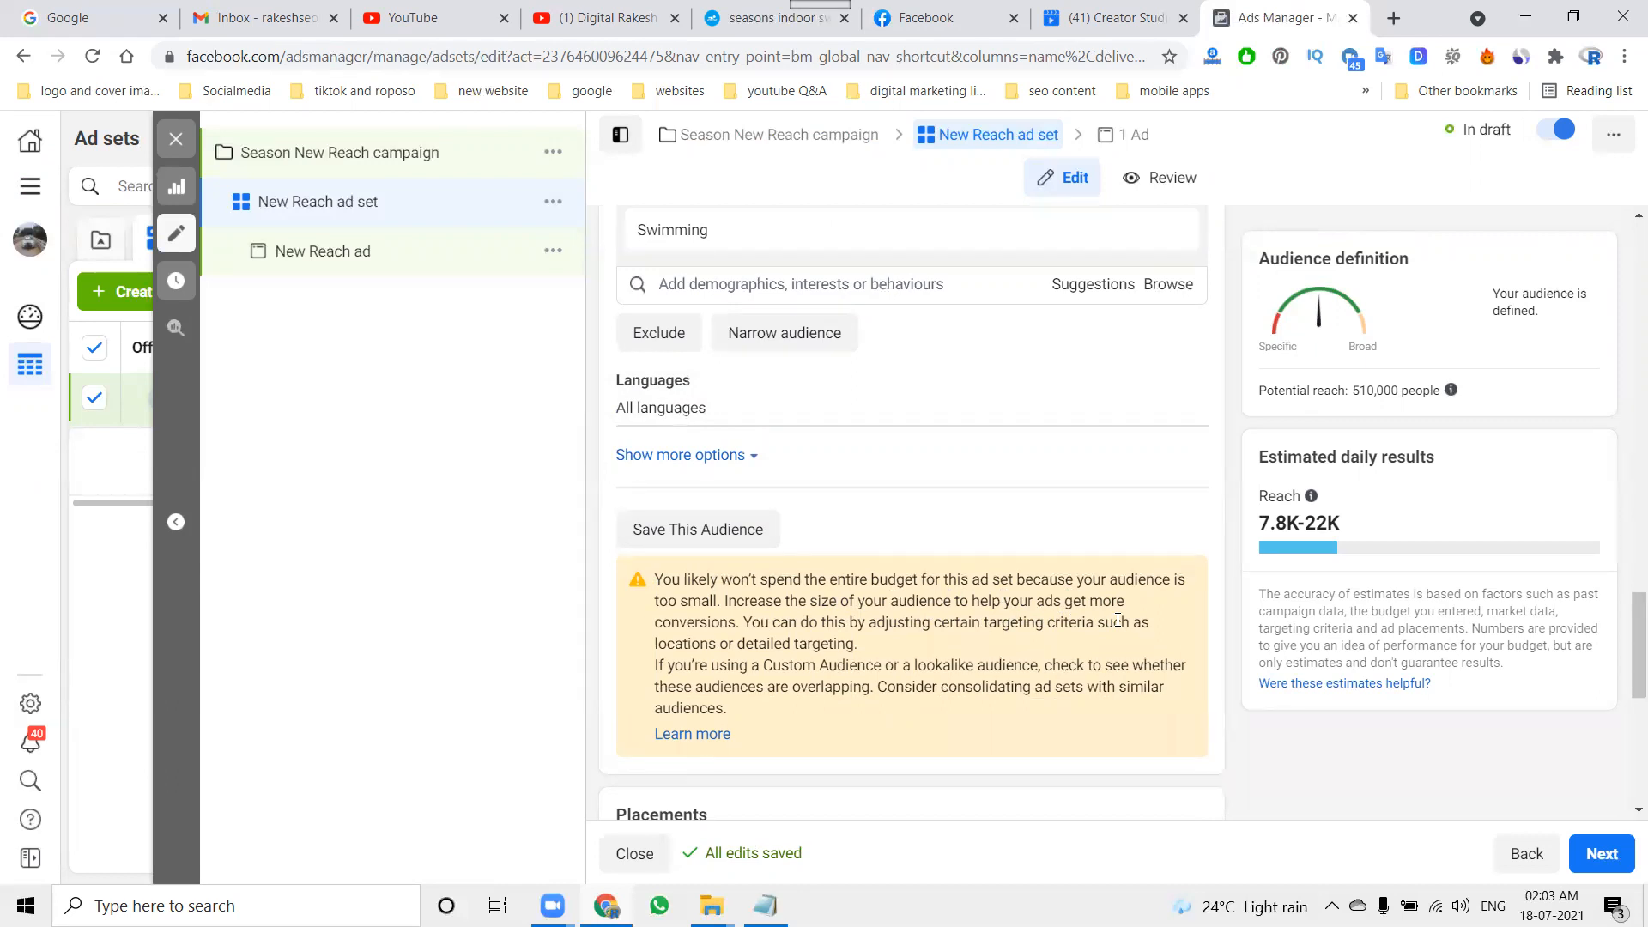
scroll(1116, 618, "down", 3)
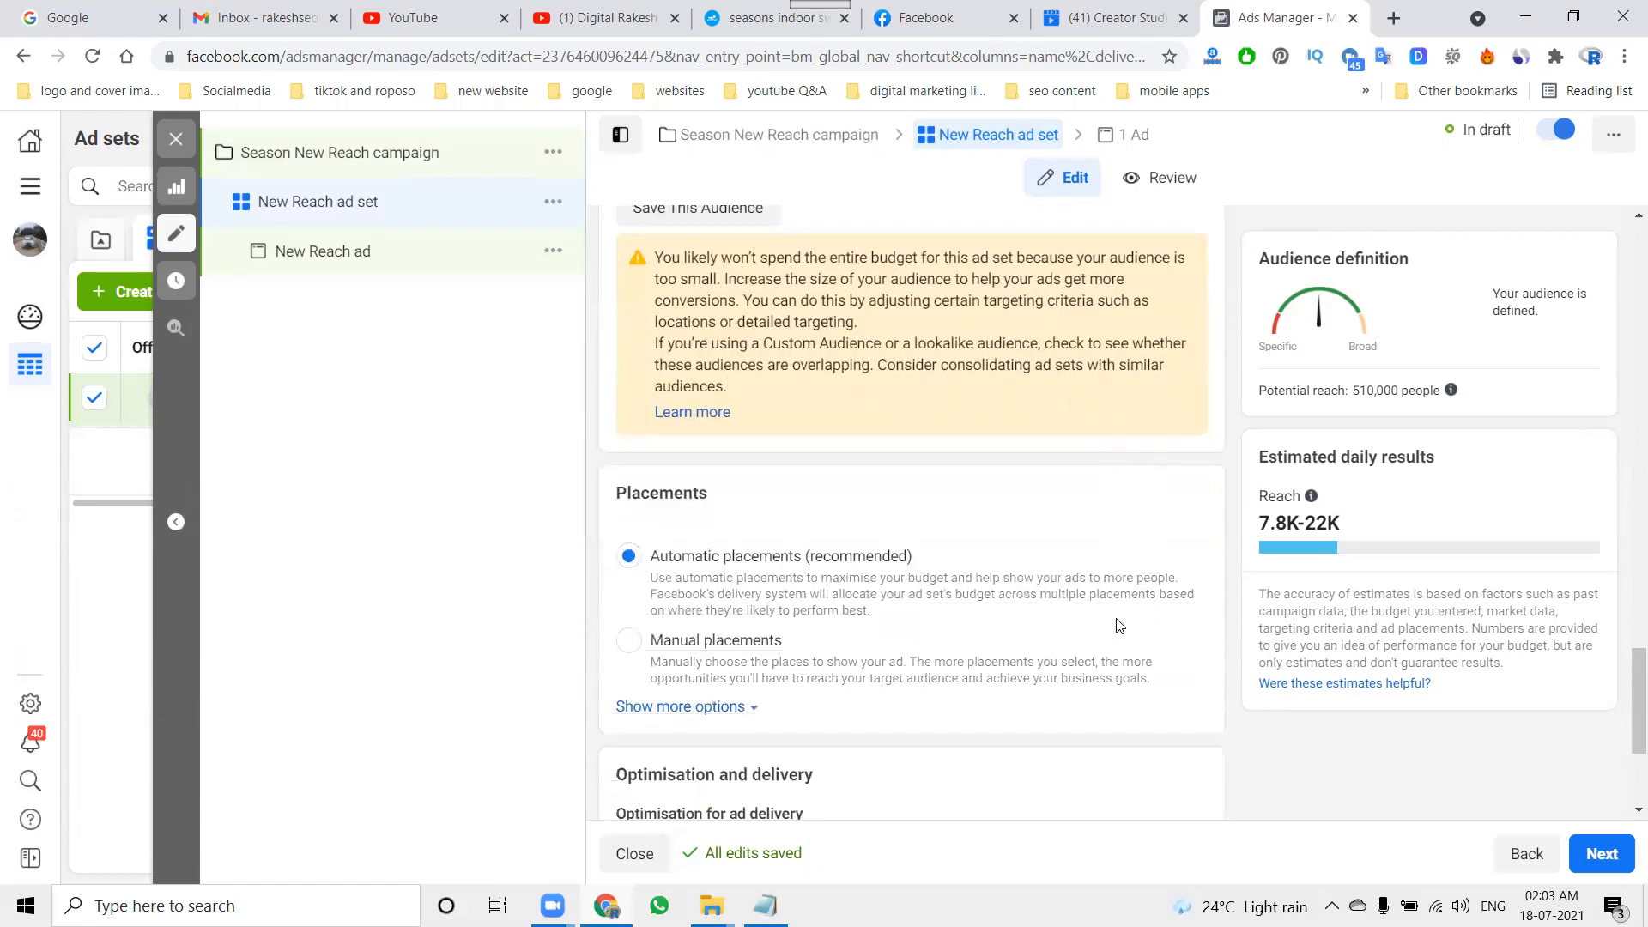
left_click(698, 645)
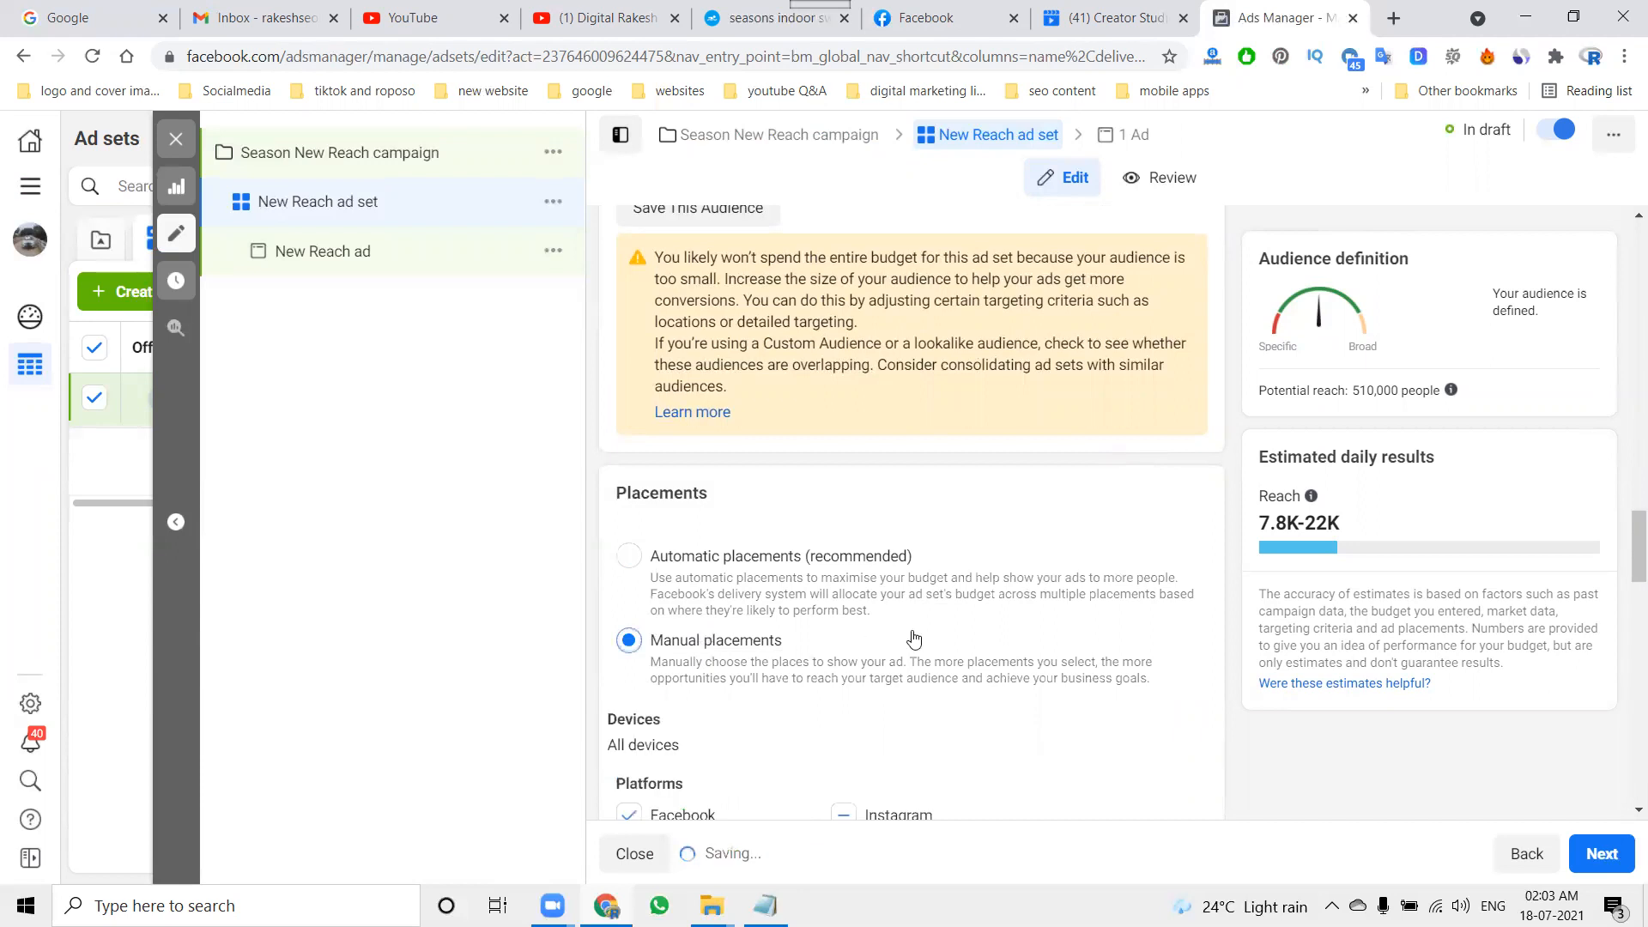
scroll(913, 634, "down", 3)
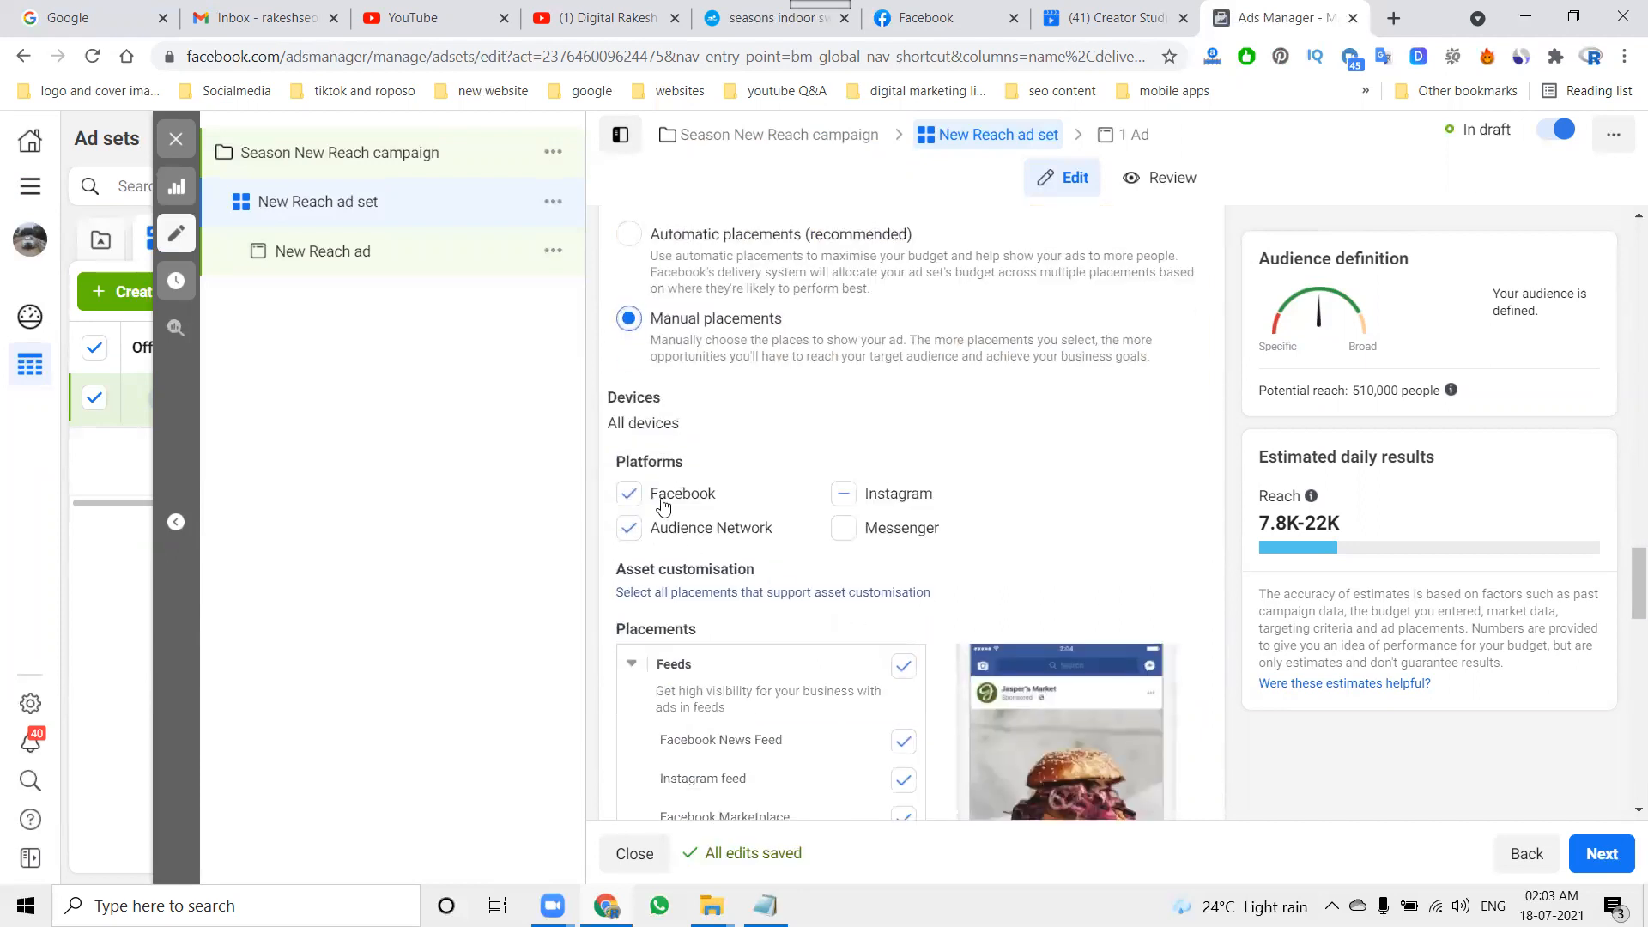
left_click(893, 532)
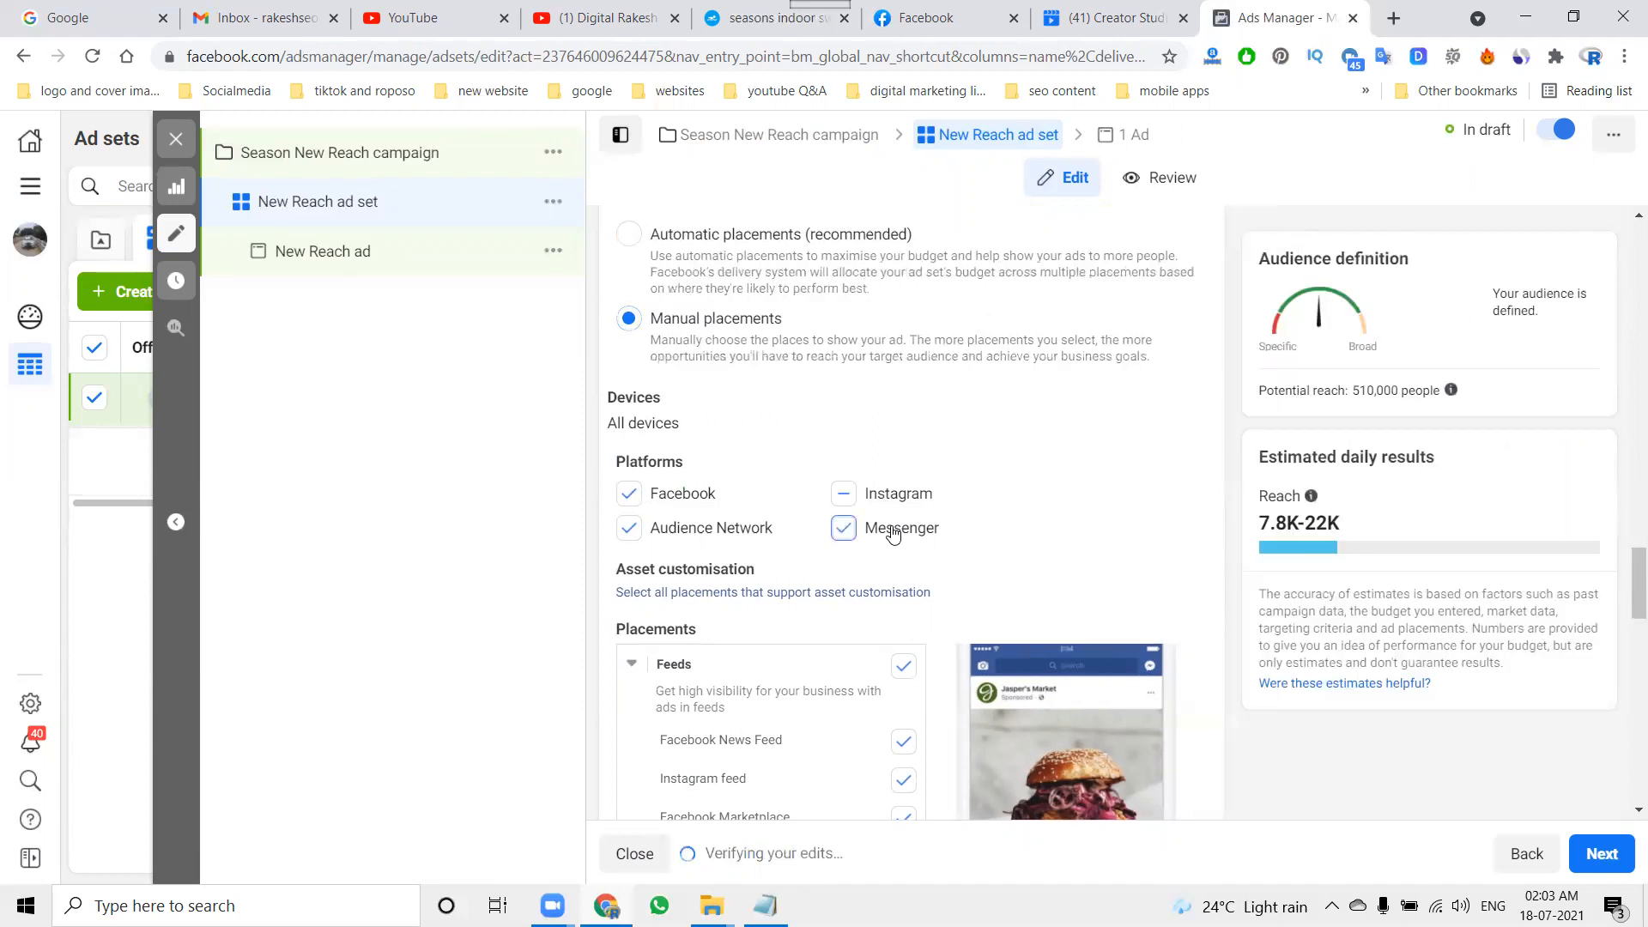
Step: Deselect Instagram among the placement platforms and select it again
left_click(844, 496)
left_click(844, 496)
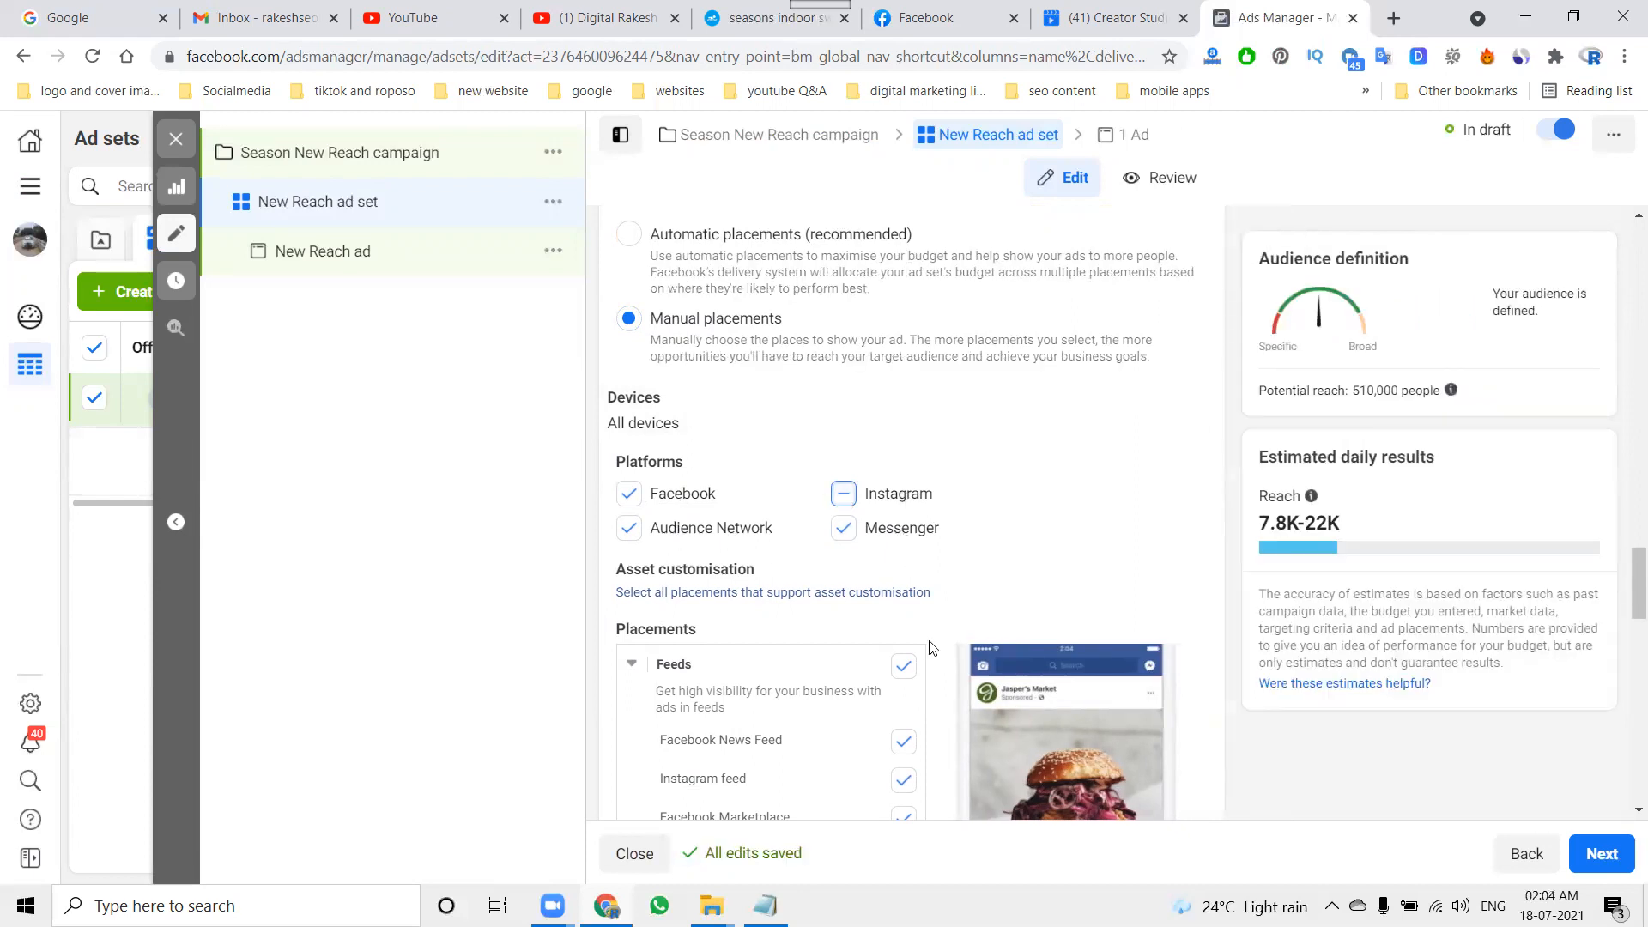
Step: Try a bid control of ₹1.00 under Optimisation and delivery, and clear it again
scroll(906, 627, "down", 14)
scroll(908, 628, "down", 3)
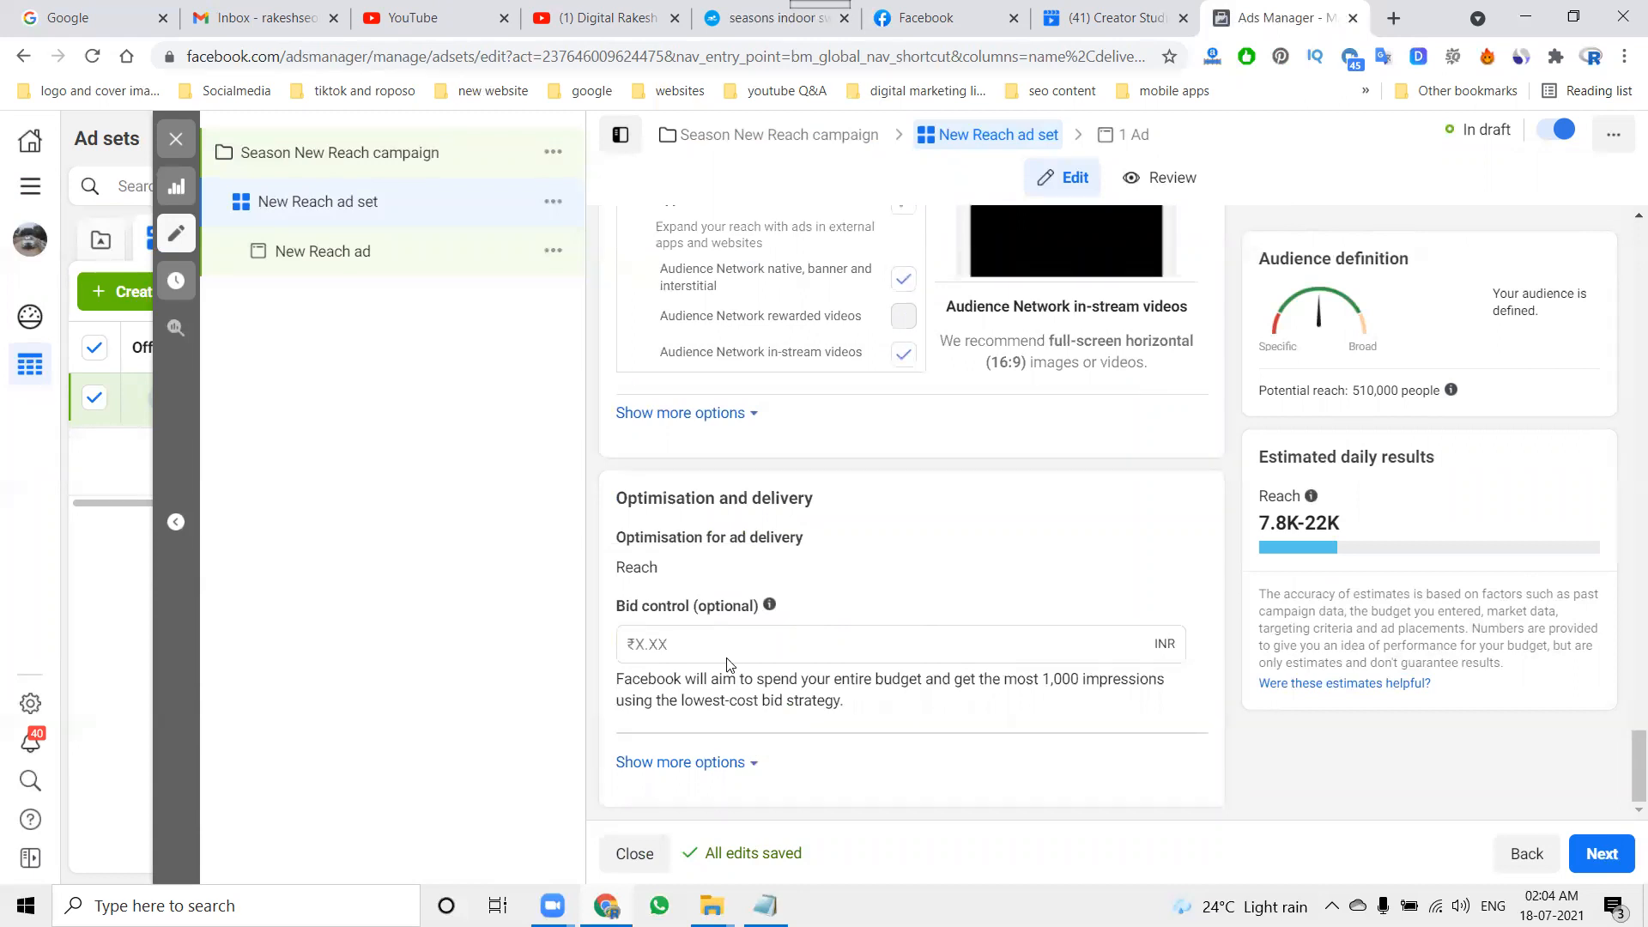
left_click(728, 651)
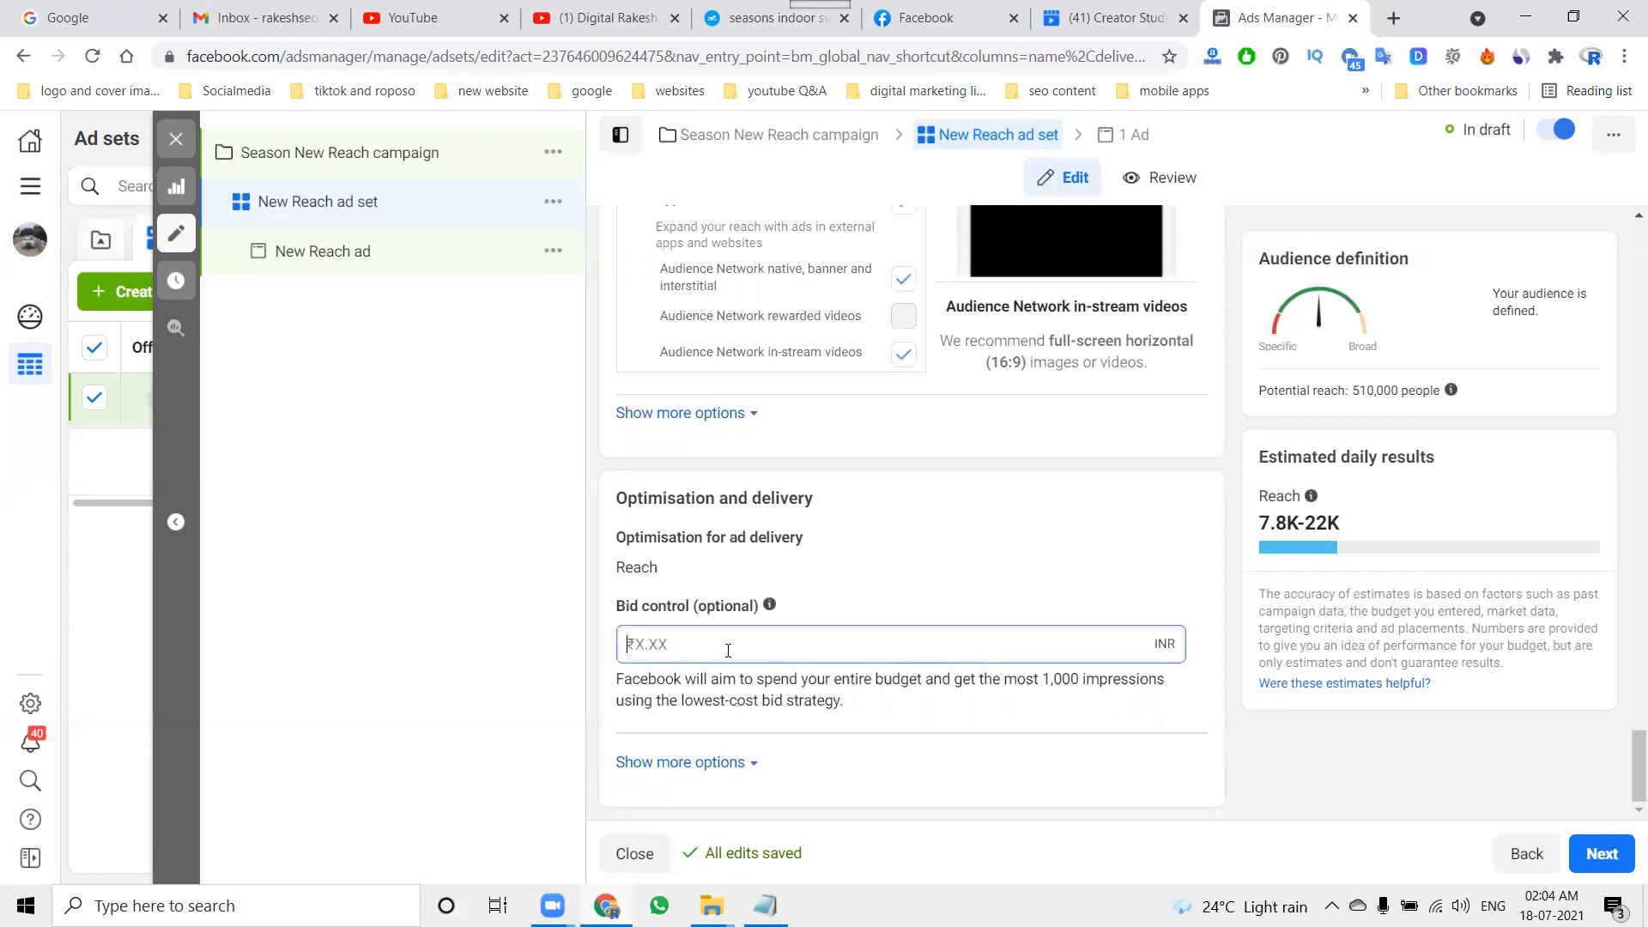
type("1")
left_click(919, 567)
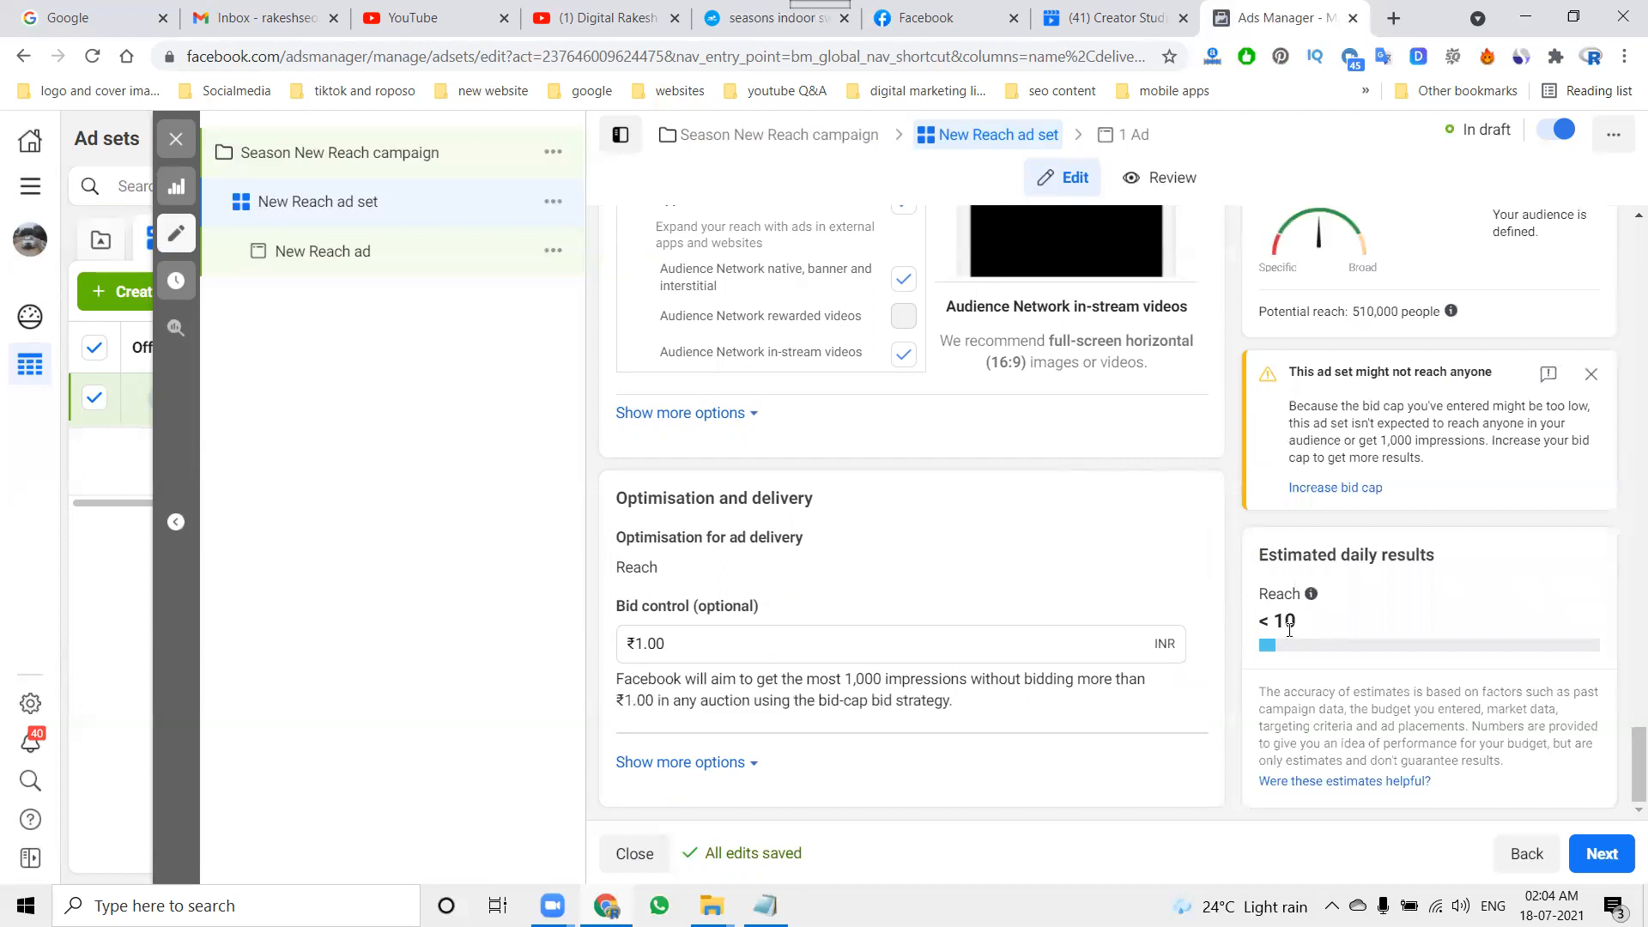
double_click(678, 656)
key("BackSpace")
left_click(523, 500)
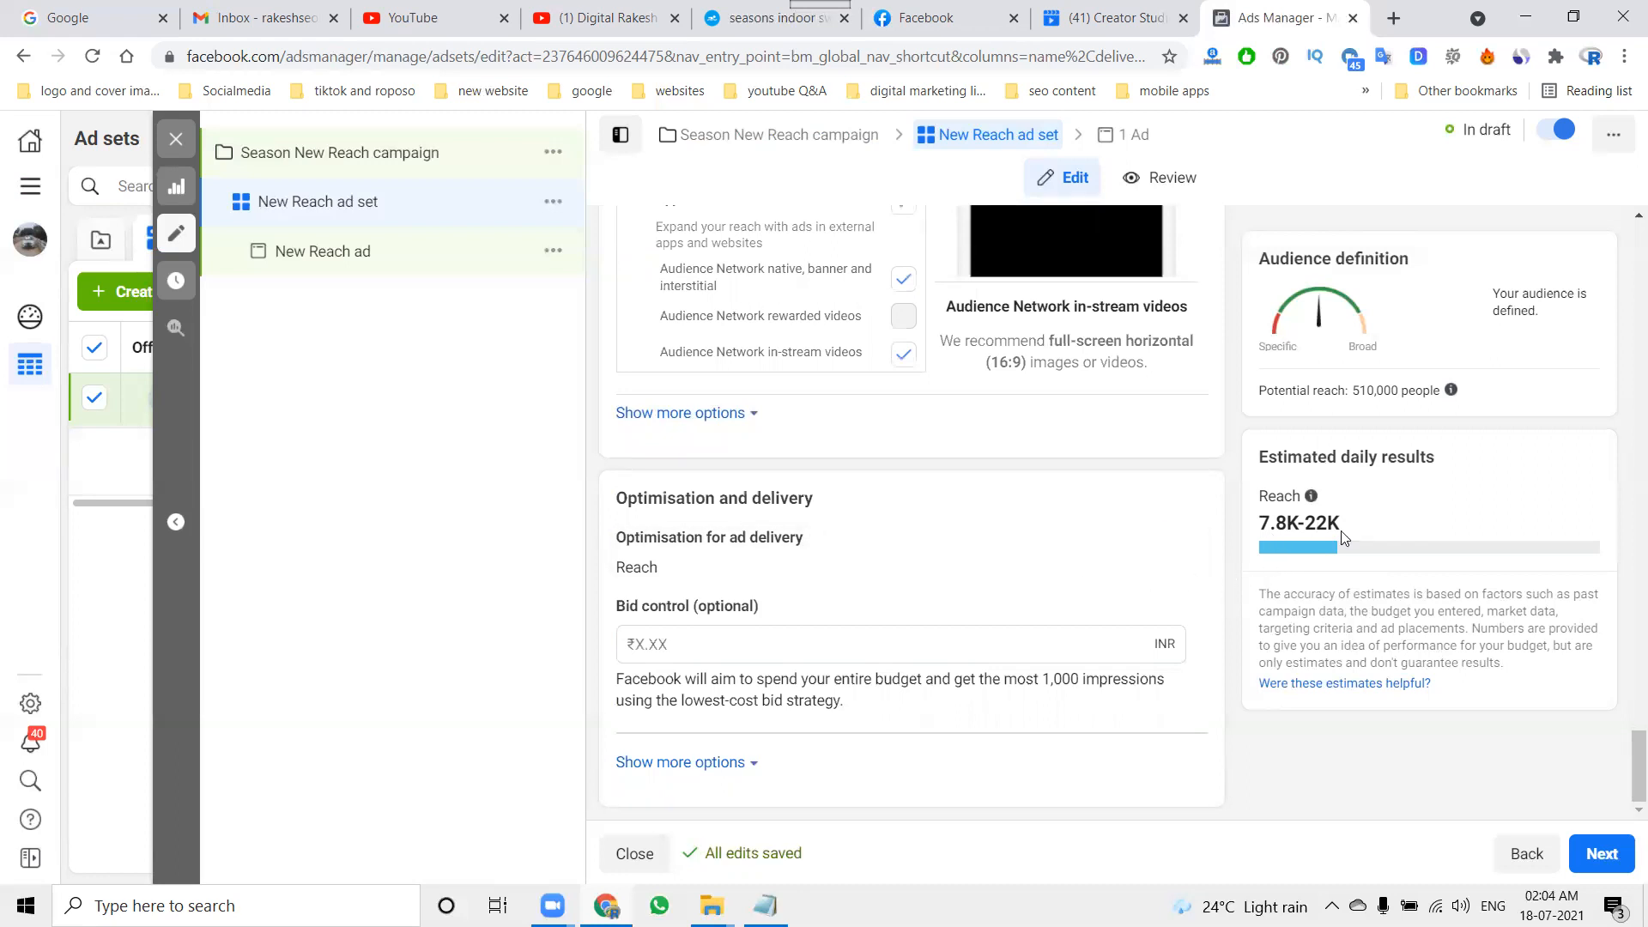
Step: Switch the ad set to automatic placements, and return to manual placements with Messenger included
scroll(841, 594, "up", 15)
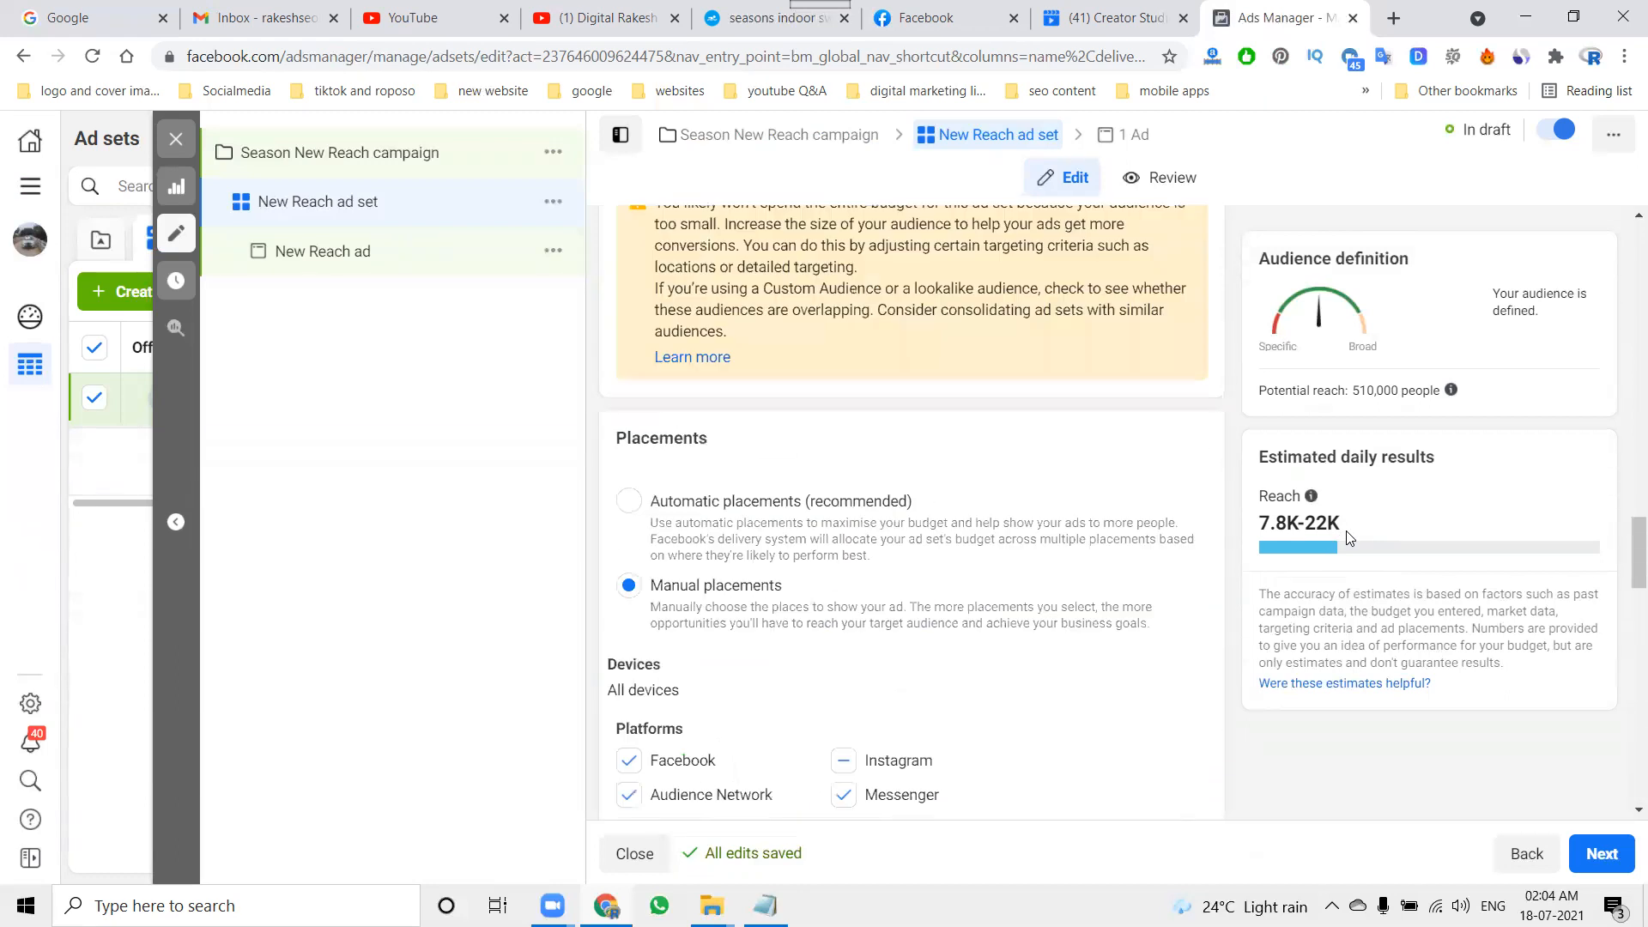
left_click(632, 604)
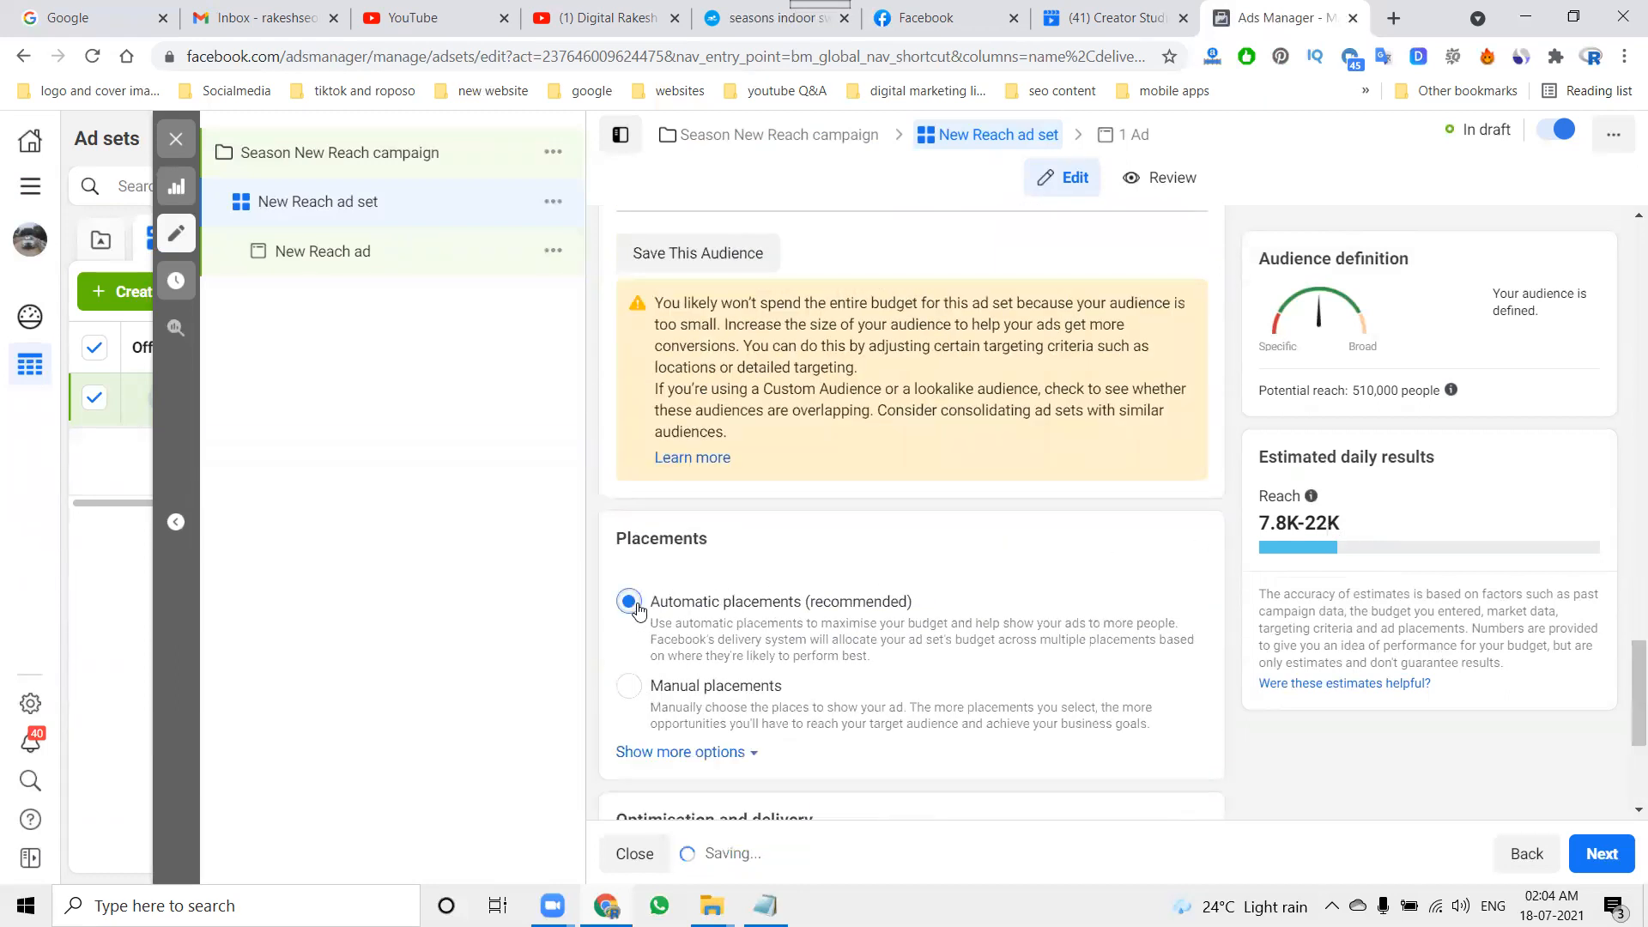
left_click(636, 686)
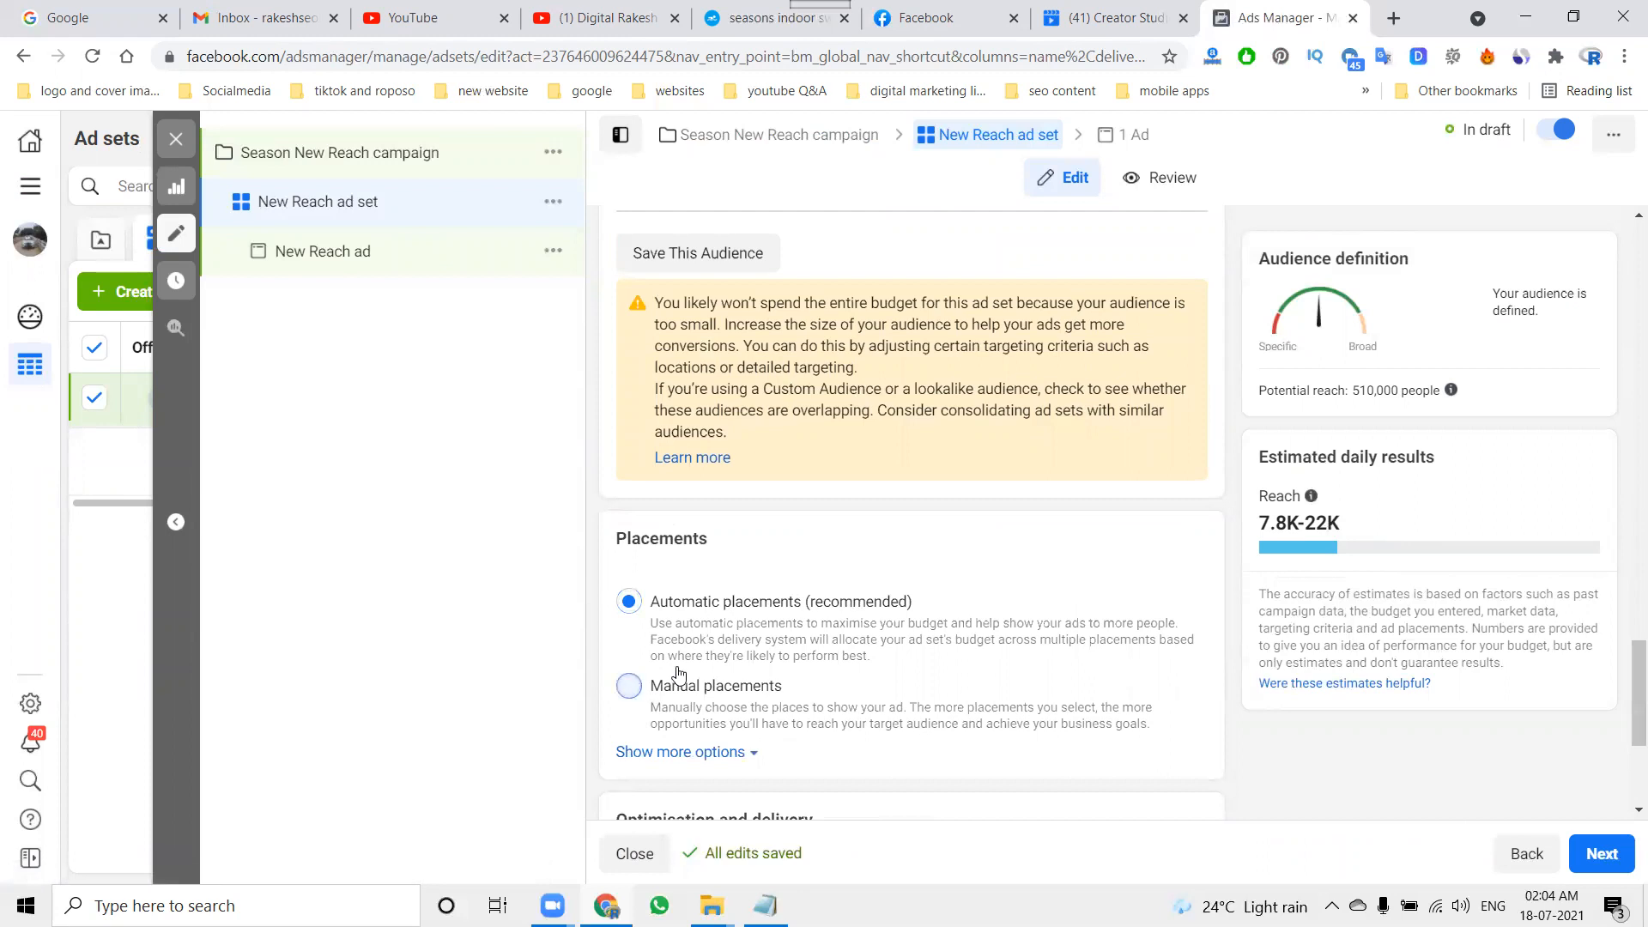
scroll(1151, 640, "down", 3)
left_click(844, 681)
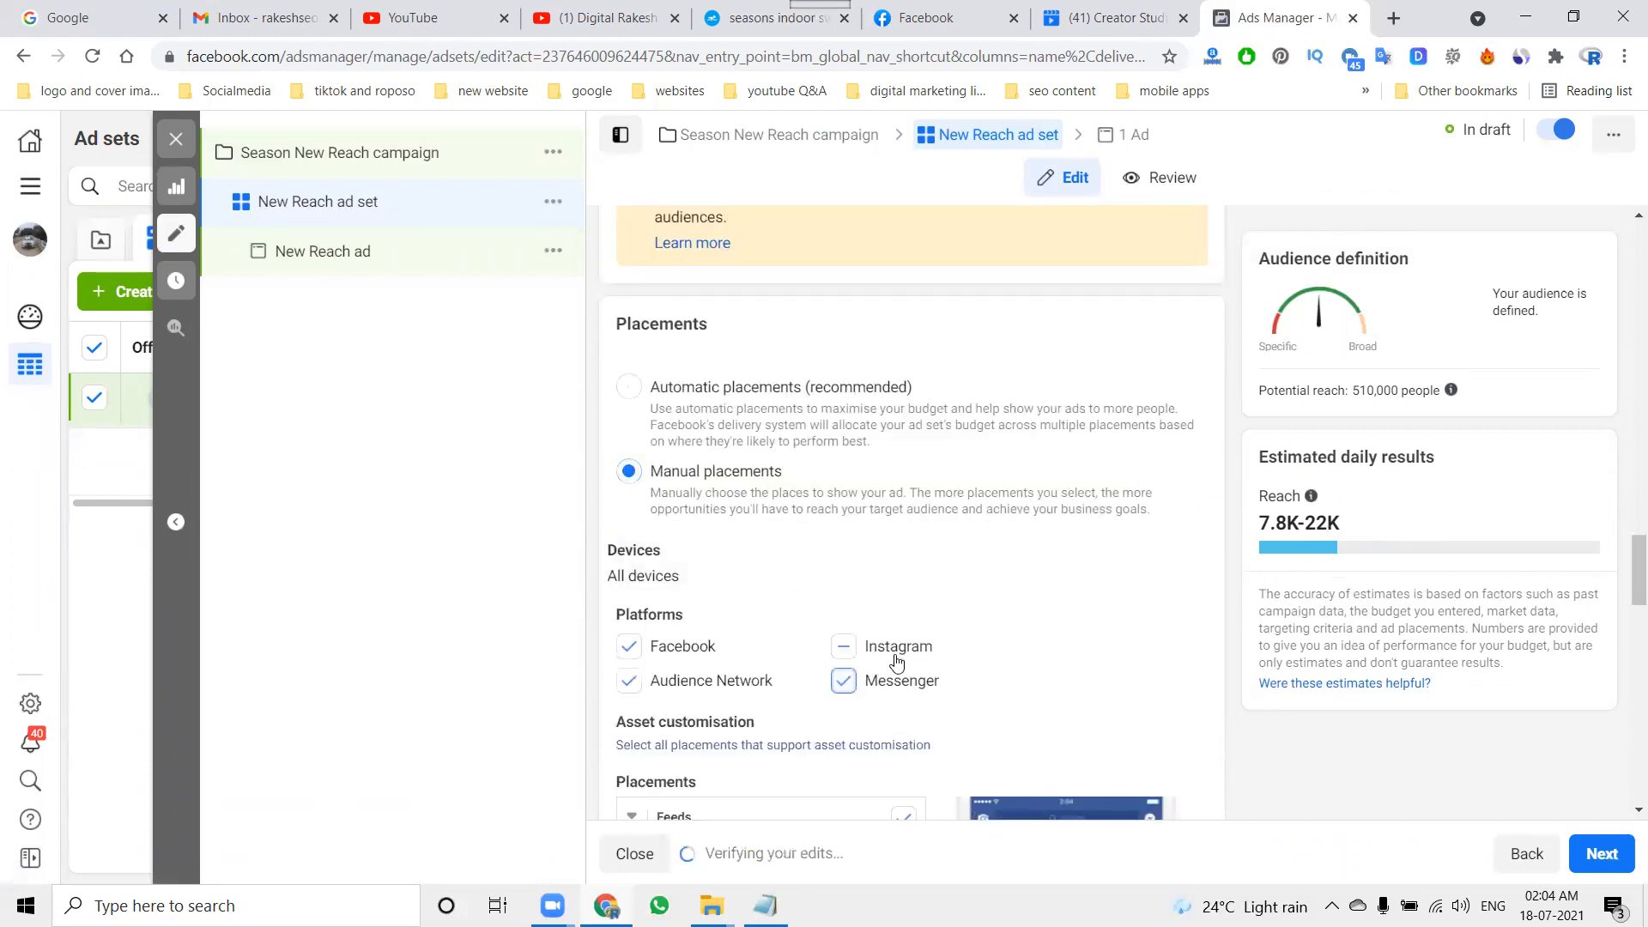
Step: Continue to the New Reach ad's setup and remove all existing media from its ad creative
scroll(1200, 667, "down", 15)
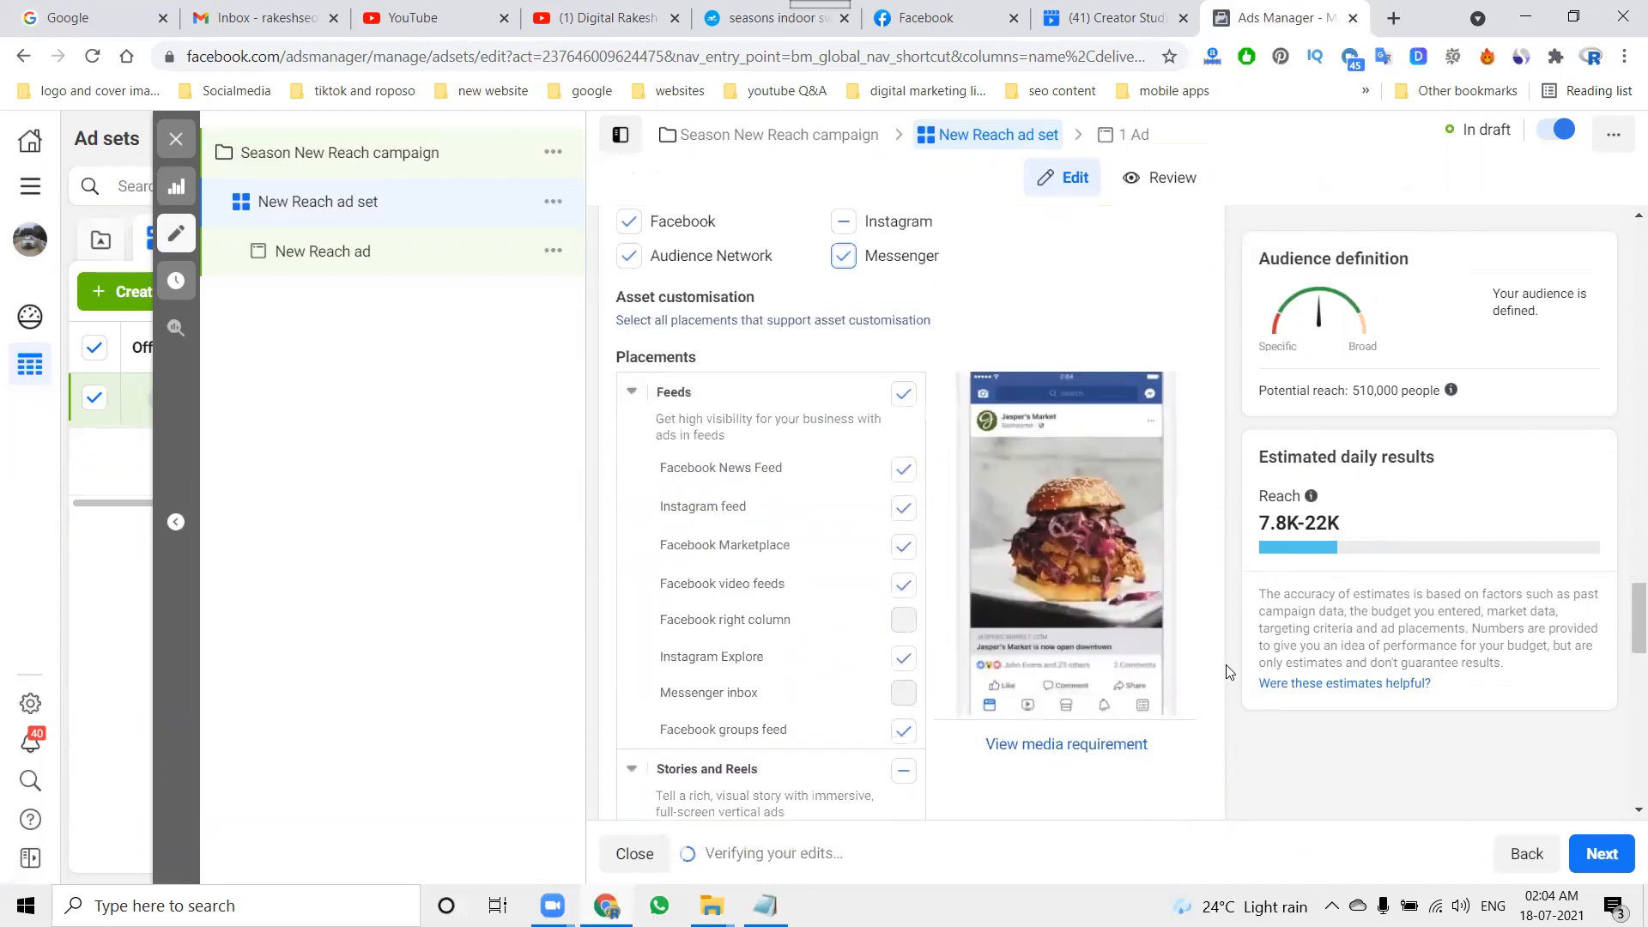
scroll(1257, 680, "down", 3)
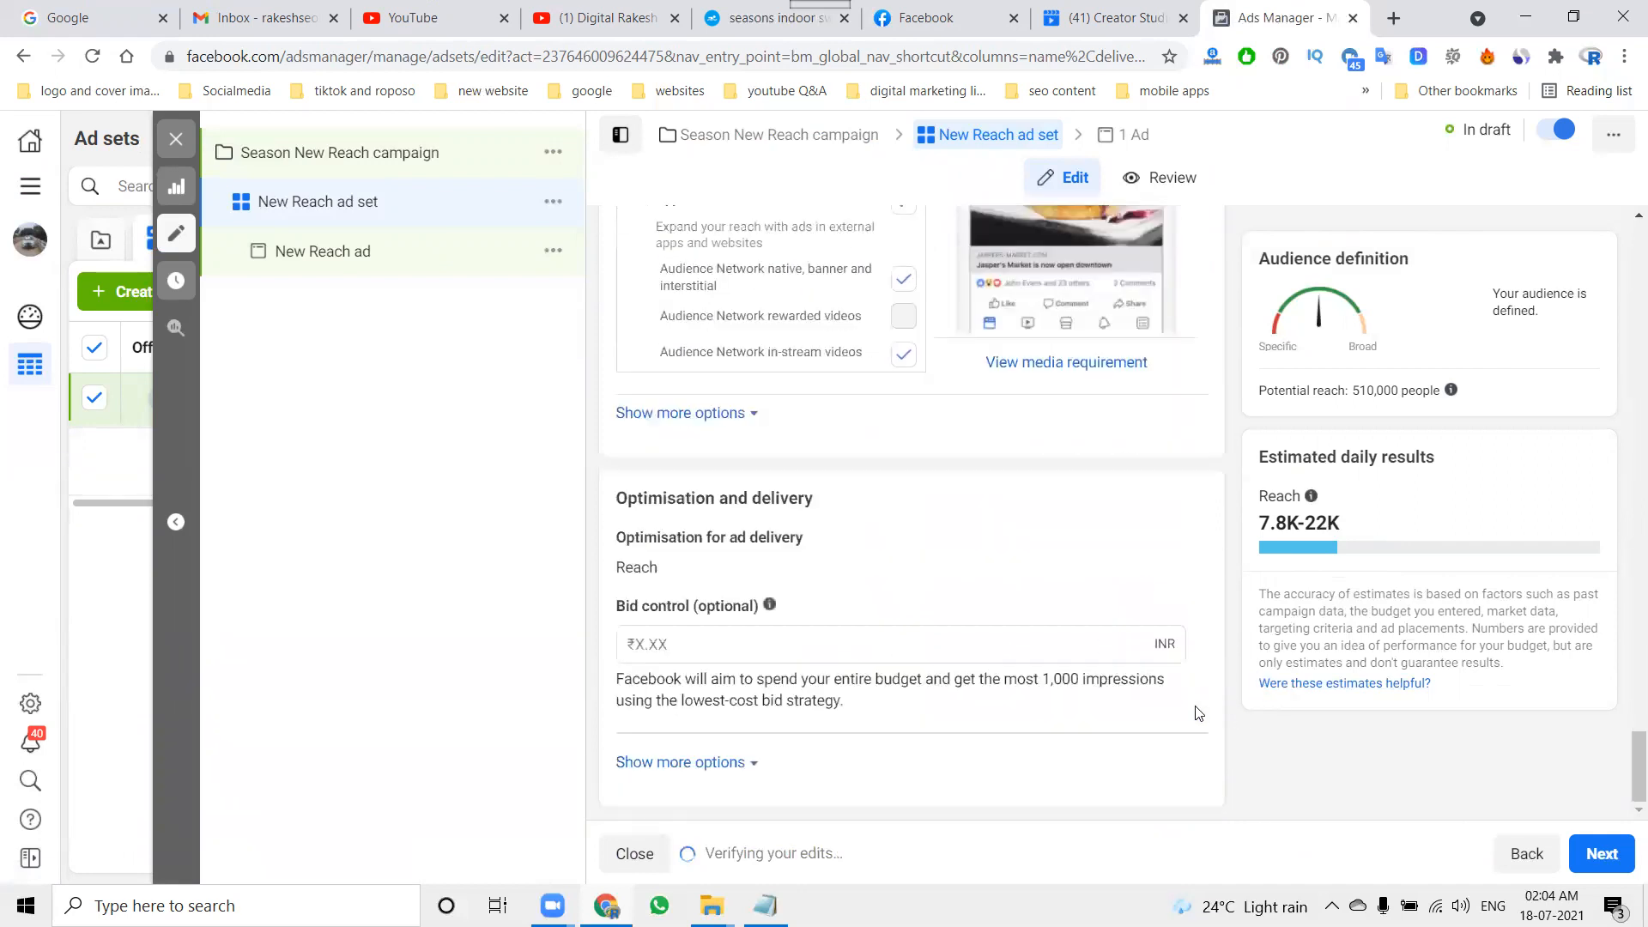
left_click(1614, 857)
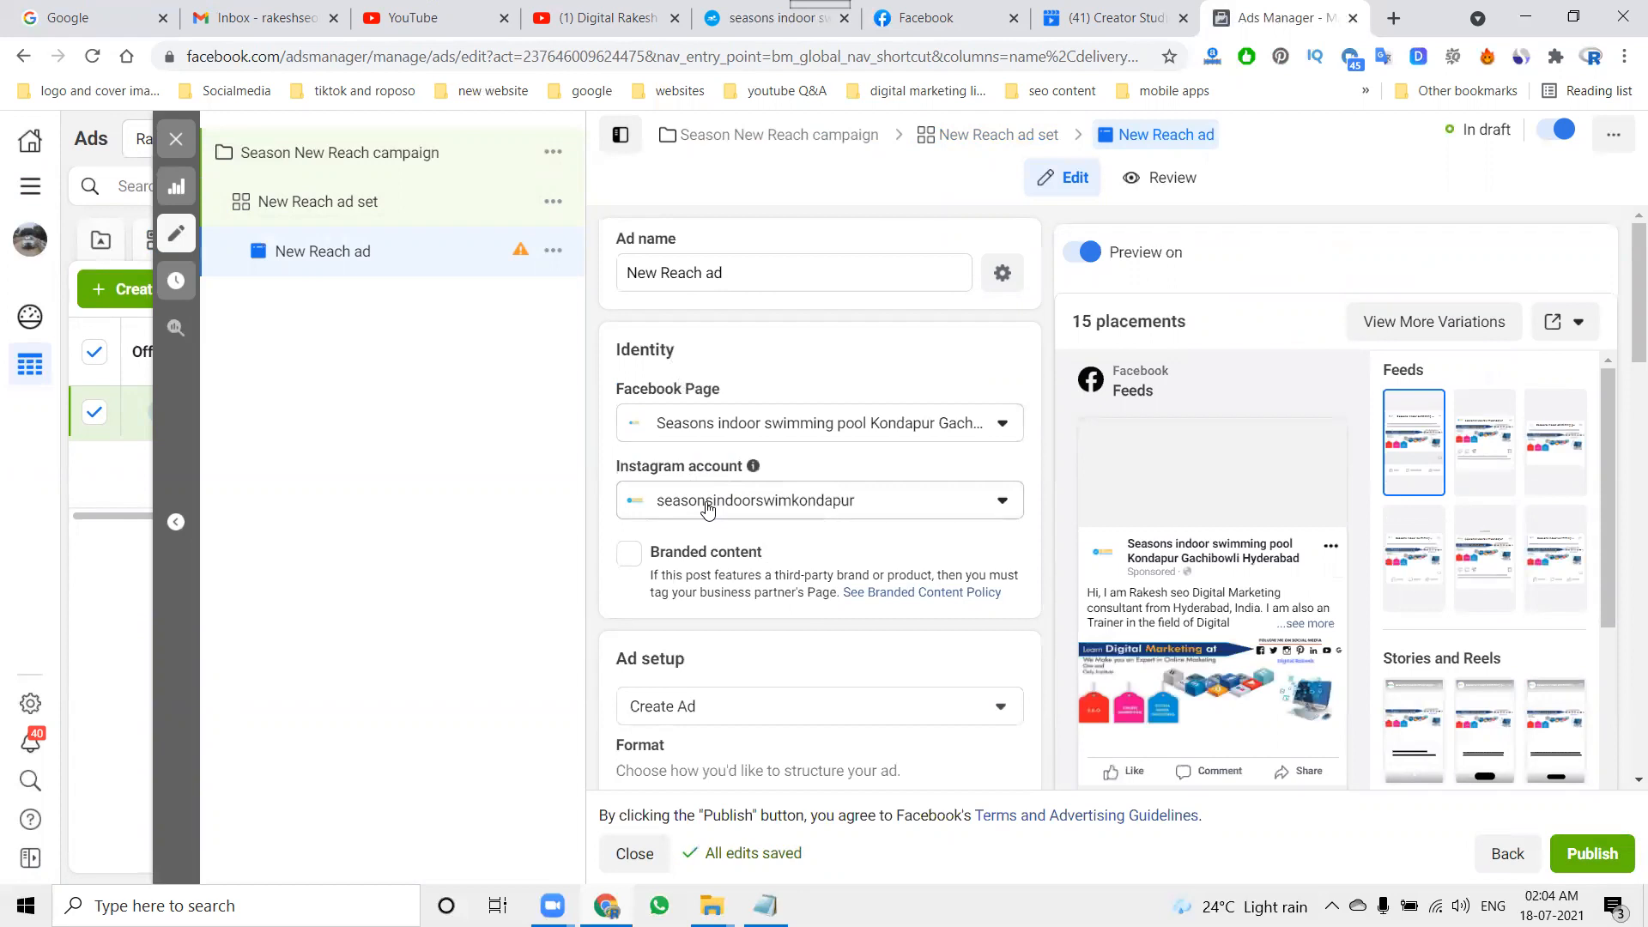
scroll(707, 544, "down", 5)
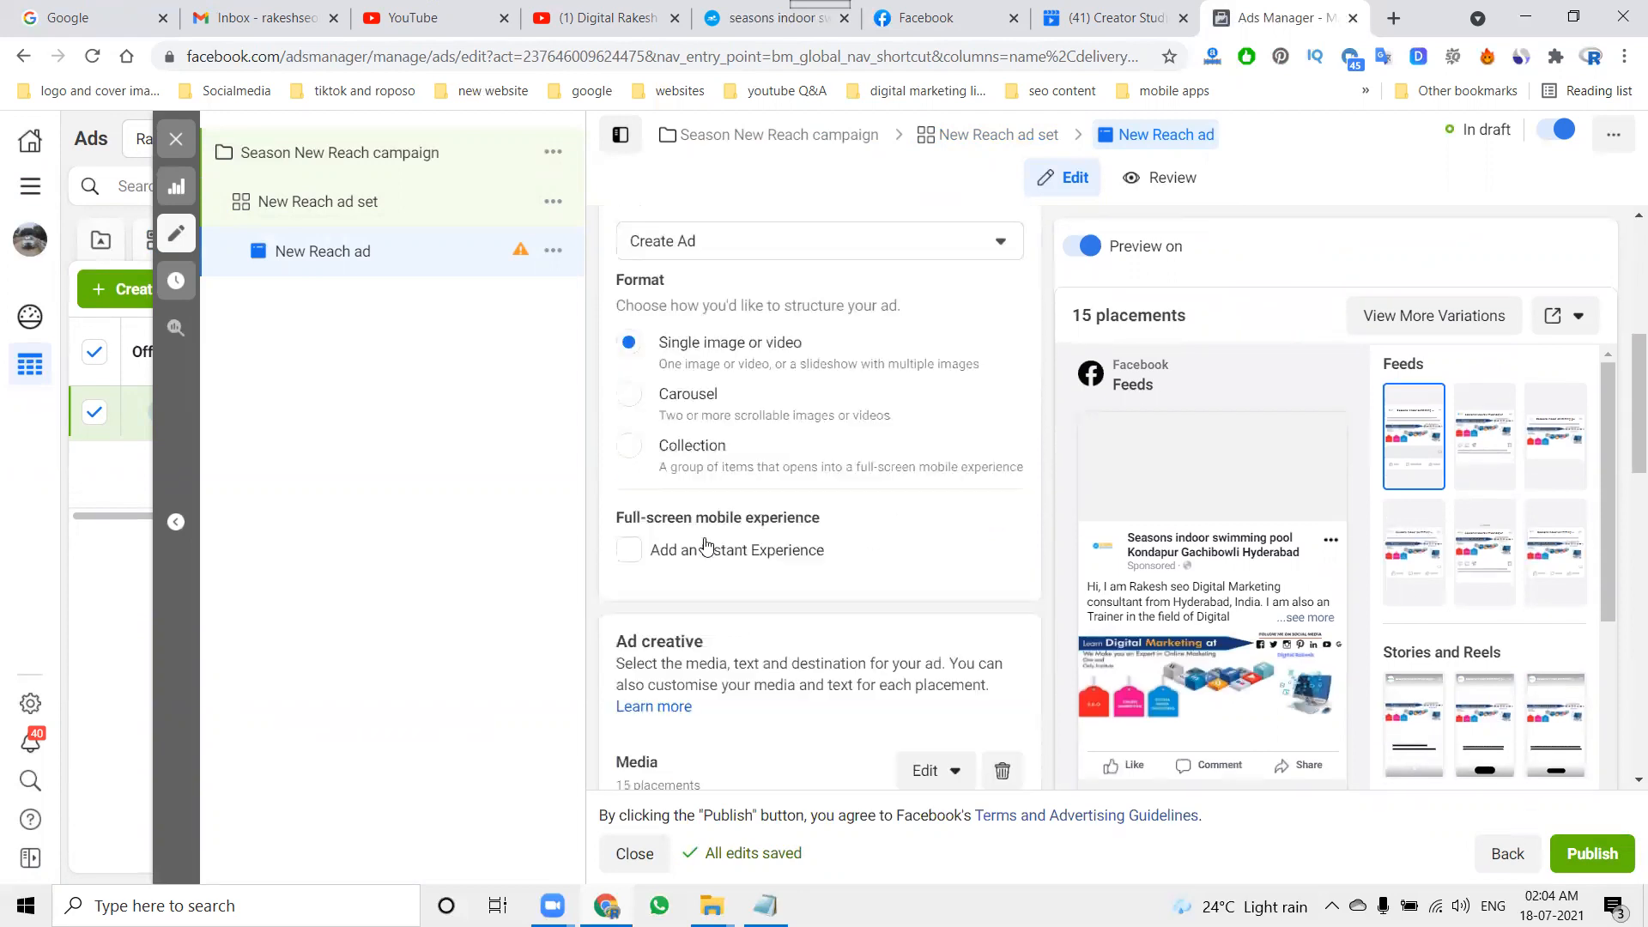
scroll(706, 544, "down", 1)
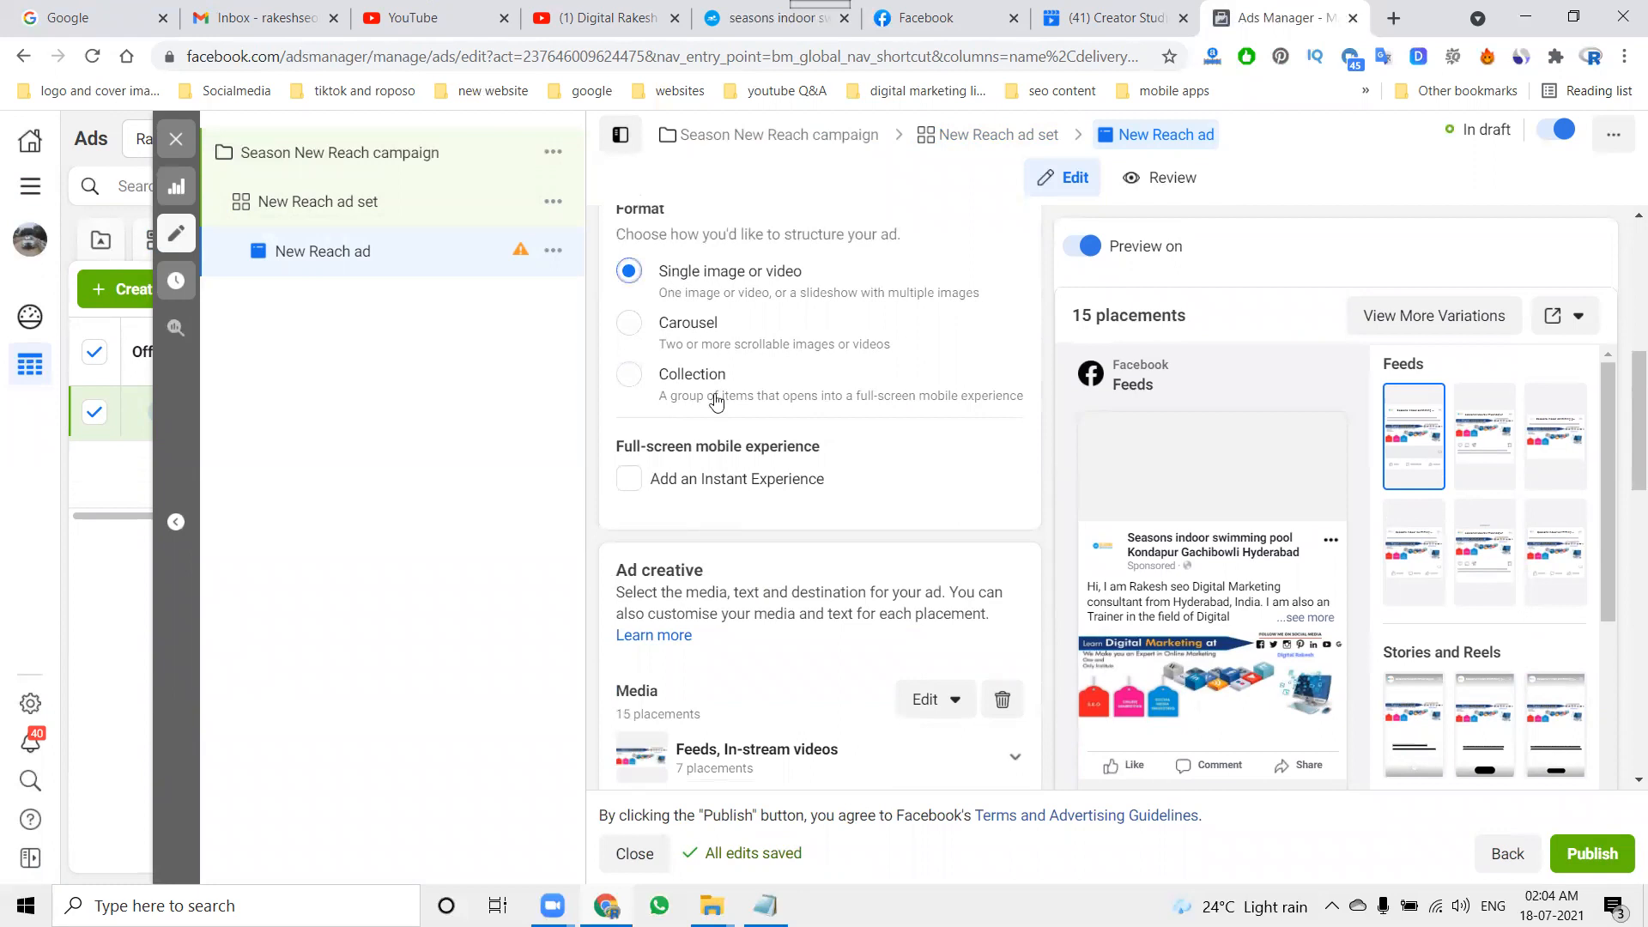
scroll(725, 455, "down", 4)
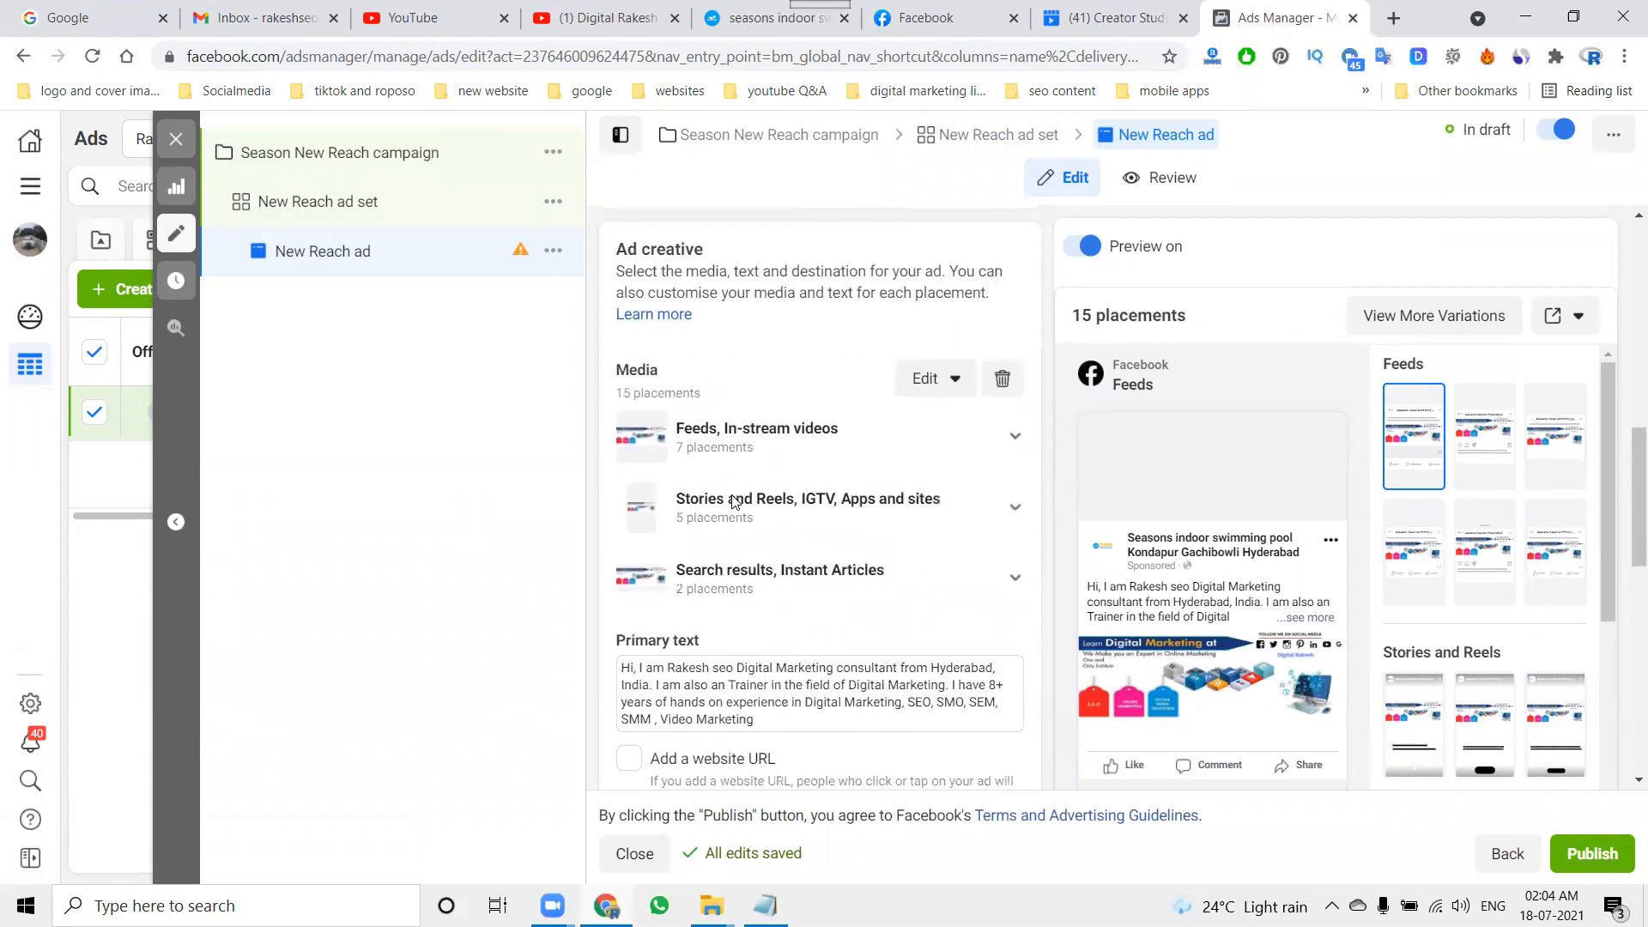
left_click(1001, 379)
Step: Upload the image IMG_20190330_205404 from the season indoor swimmingkondapur project's "logo adding images" folder as new ad media
left_click(688, 404)
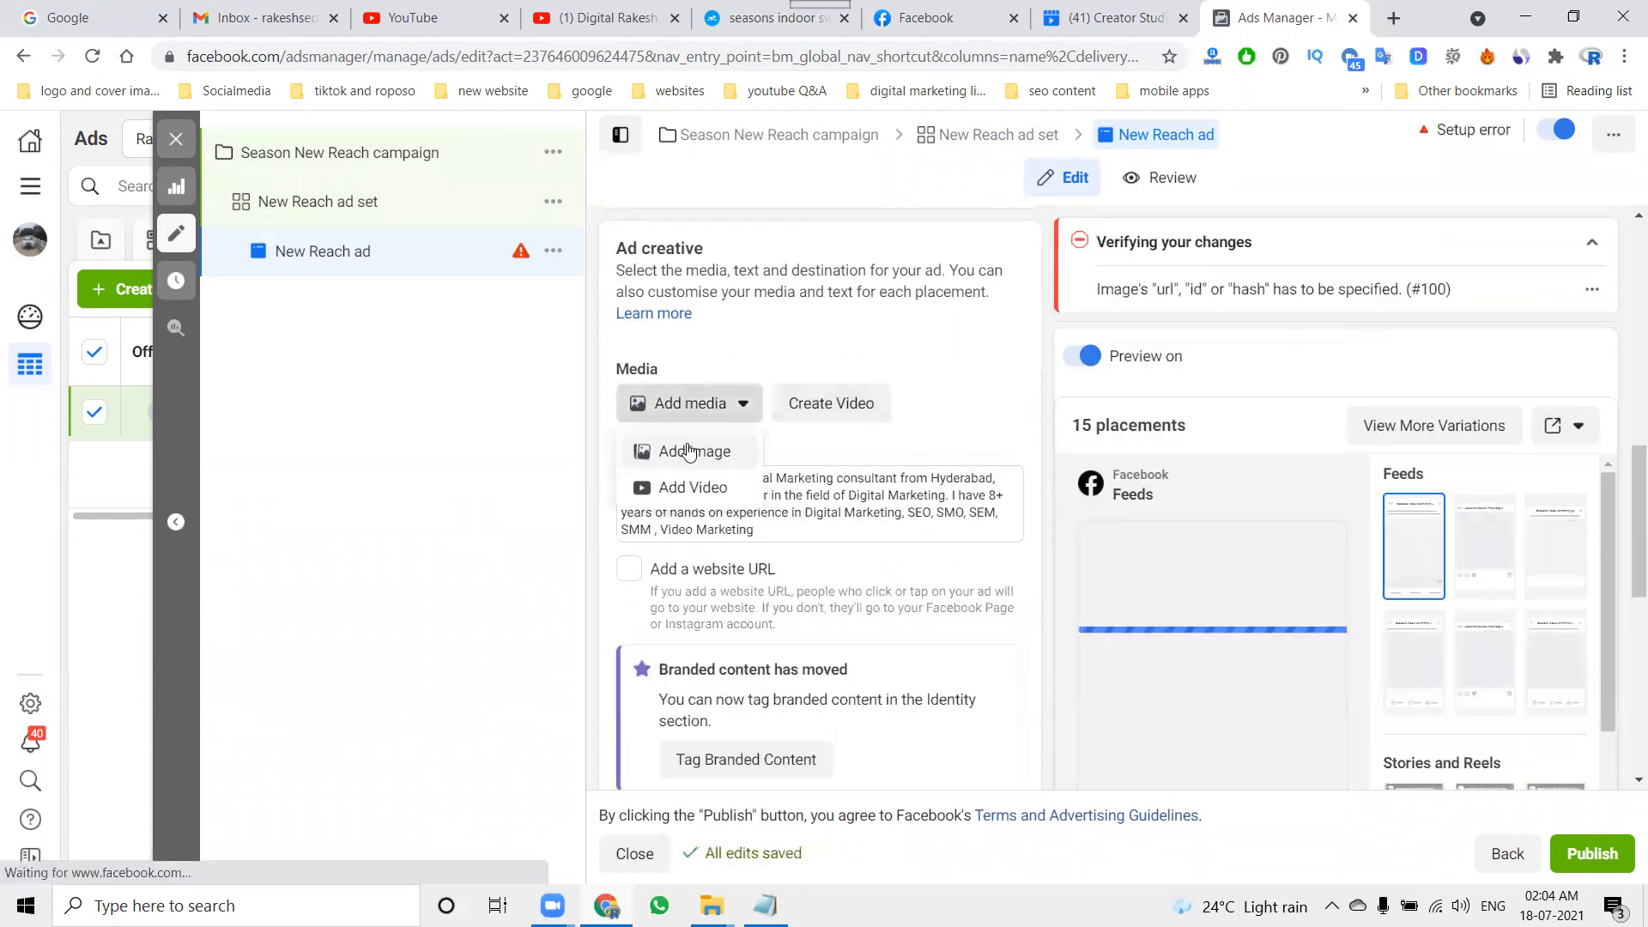
left_click(688, 452)
left_click(491, 251)
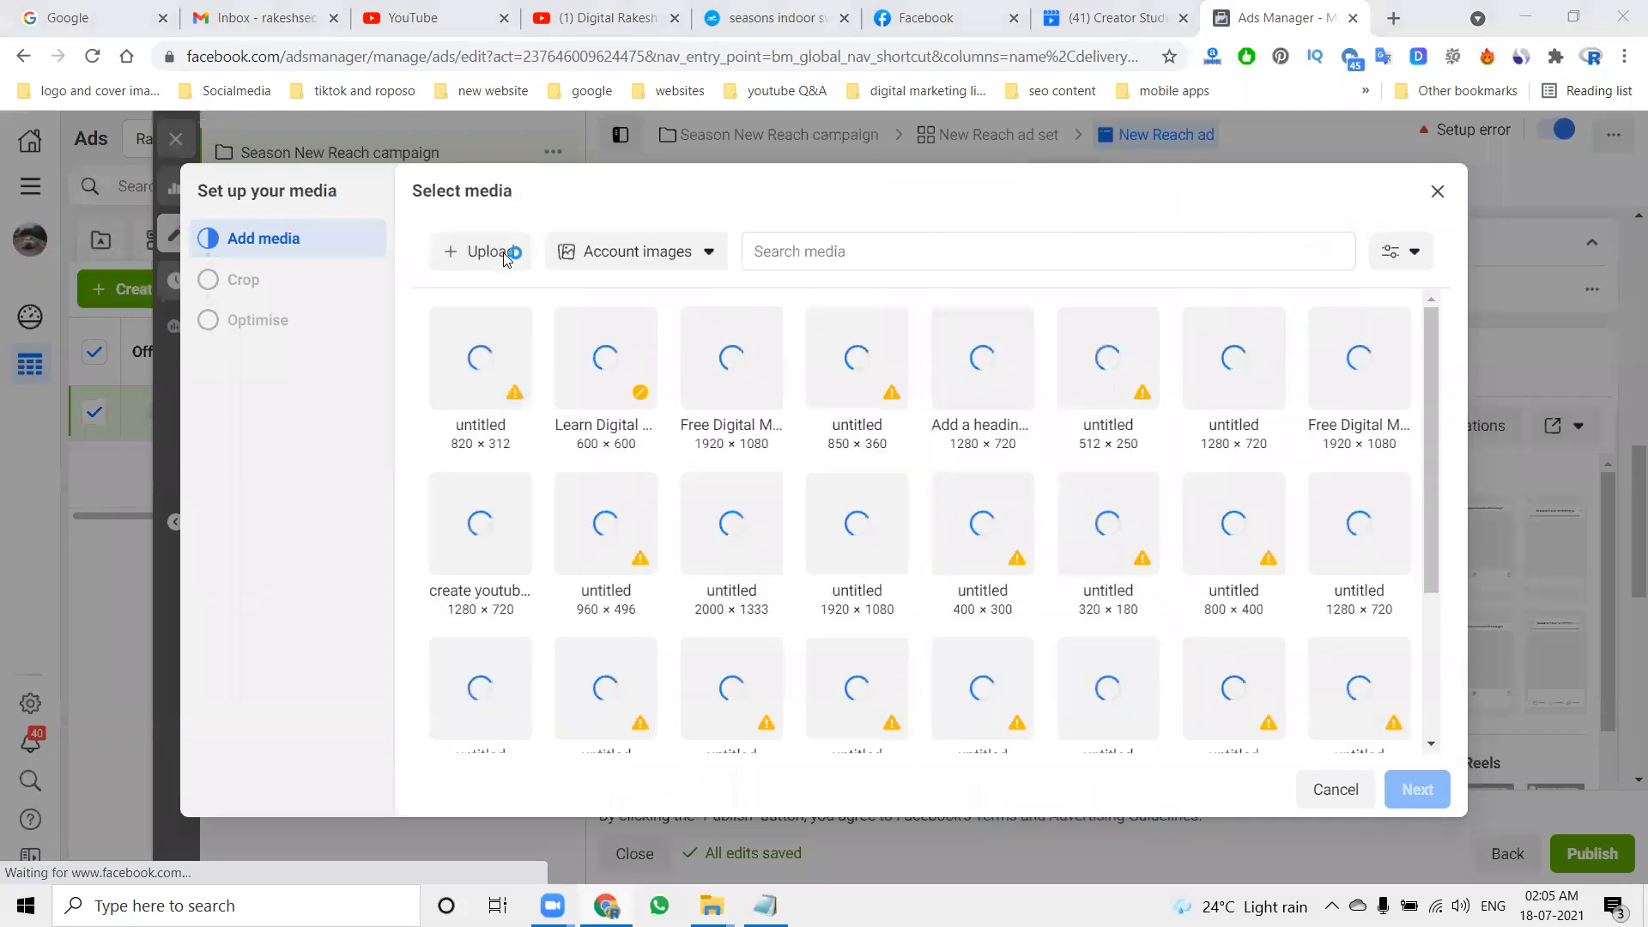
left_click(552, 290)
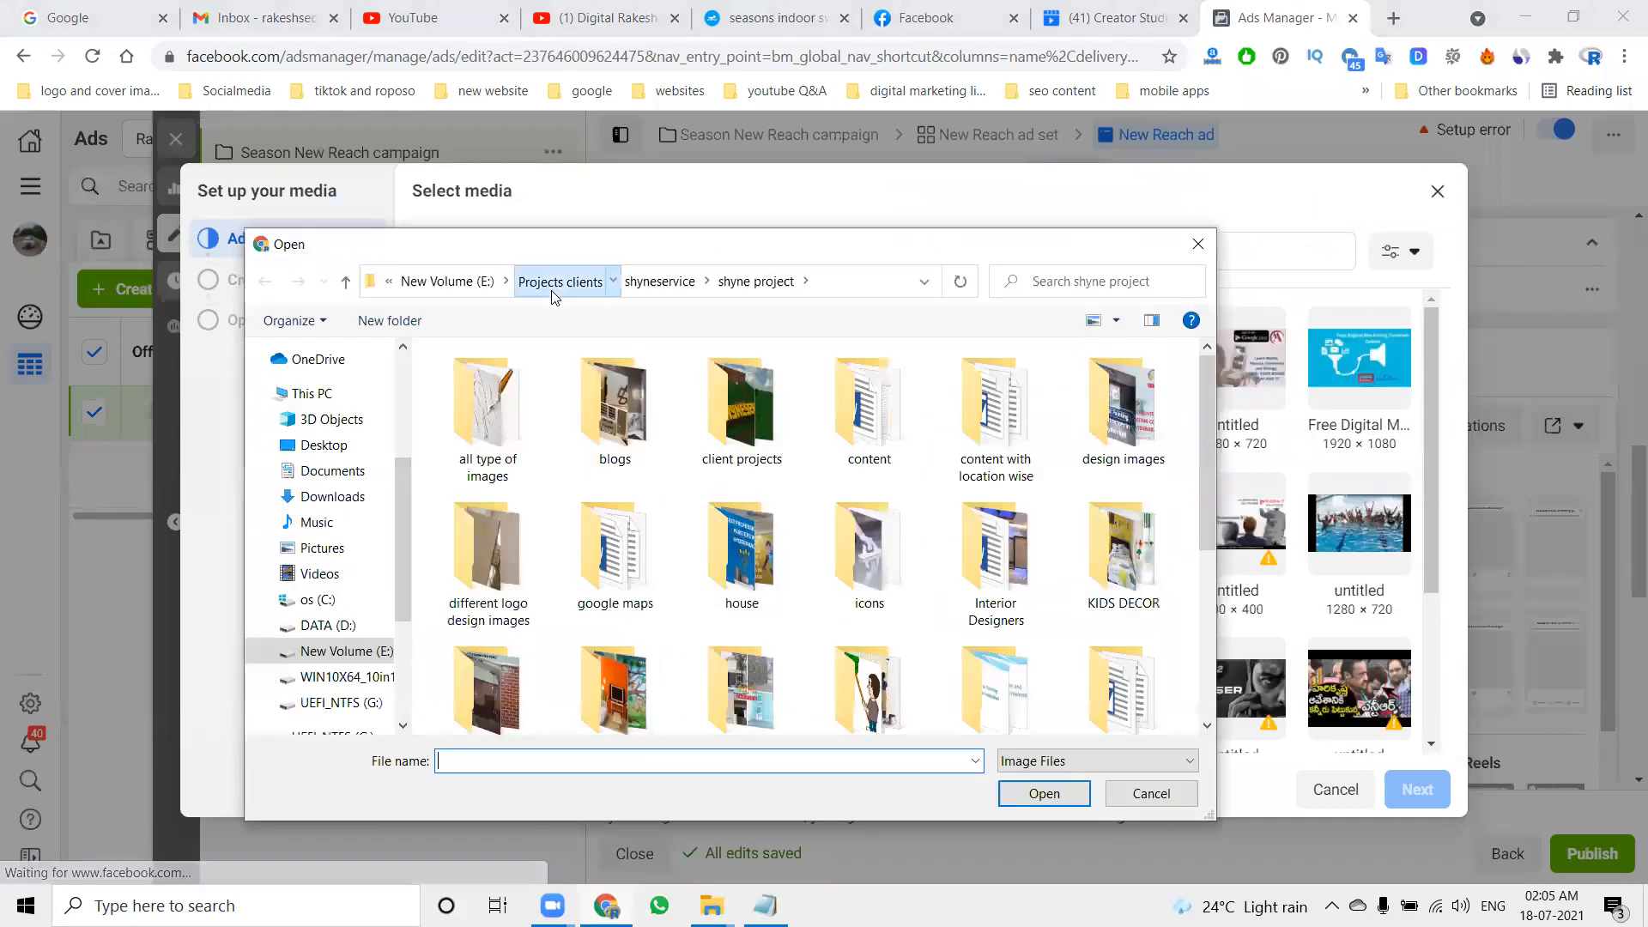
double_click(621, 669)
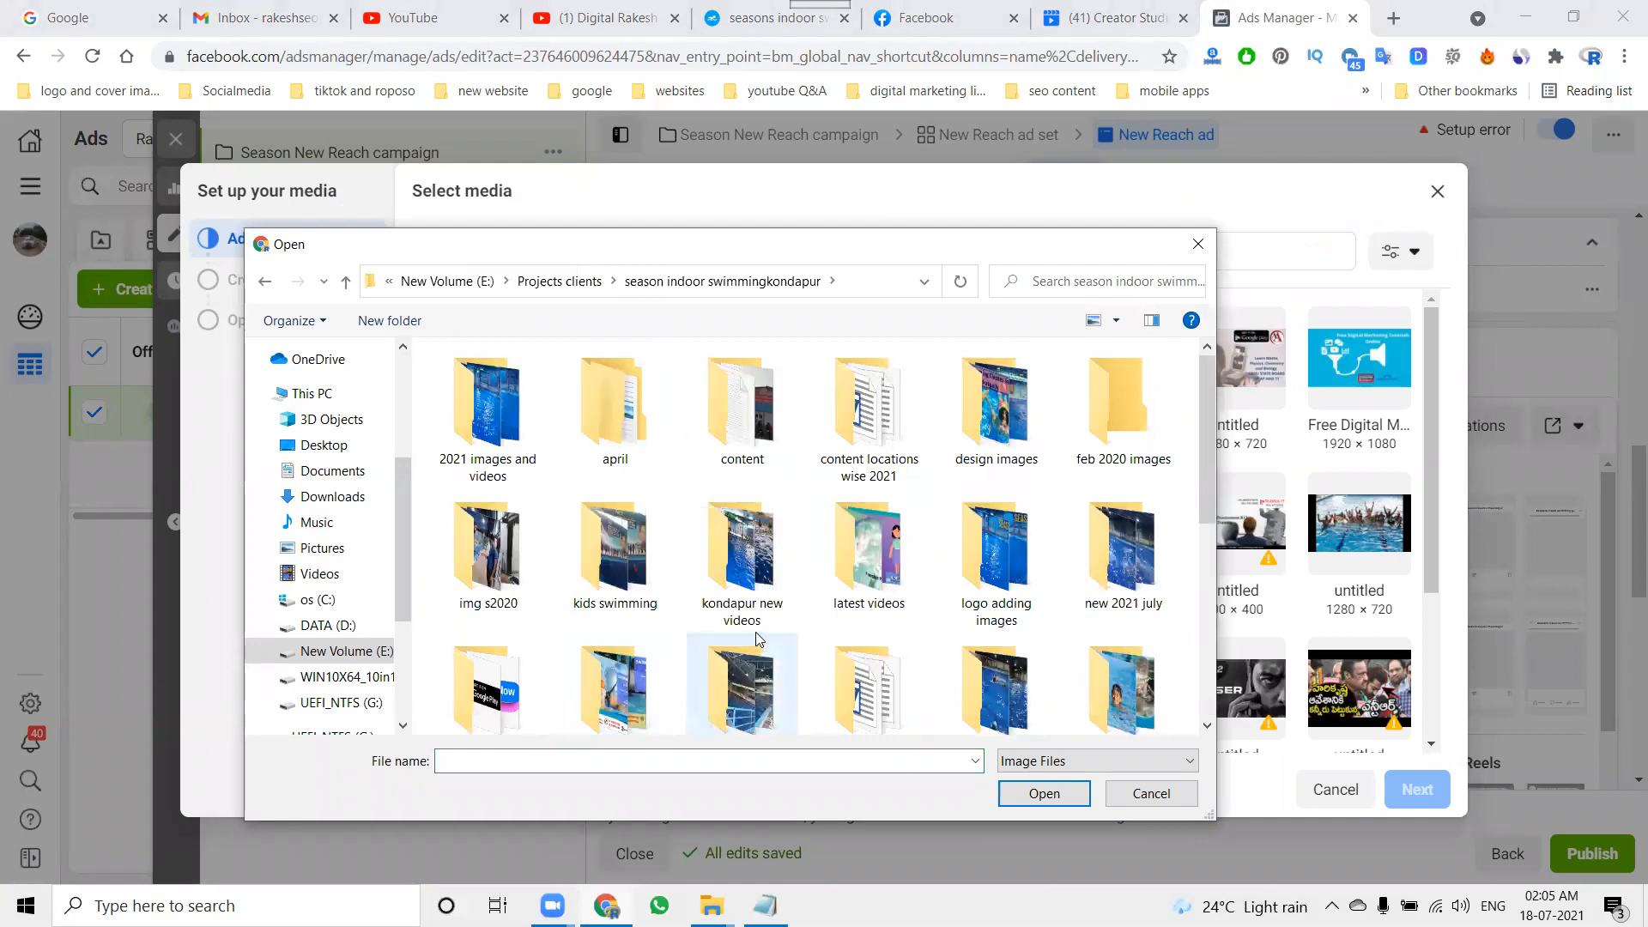
double_click(967, 613)
scroll(941, 550, "down", 3)
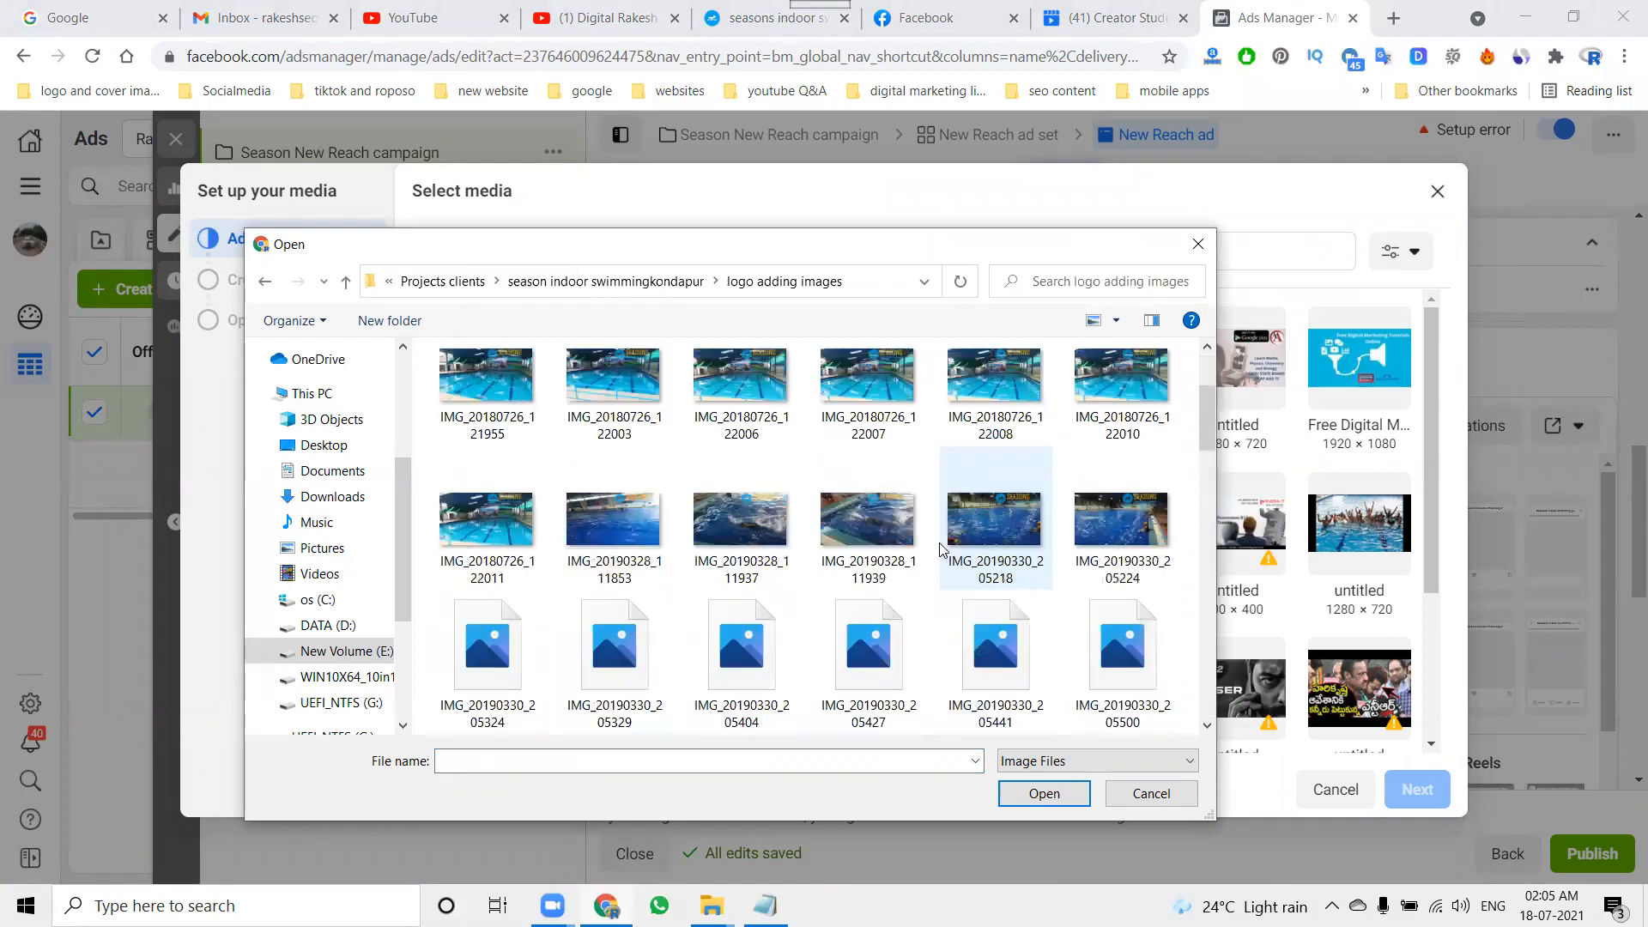
scroll(941, 550, "down", 1)
scroll(941, 550, "up", 3)
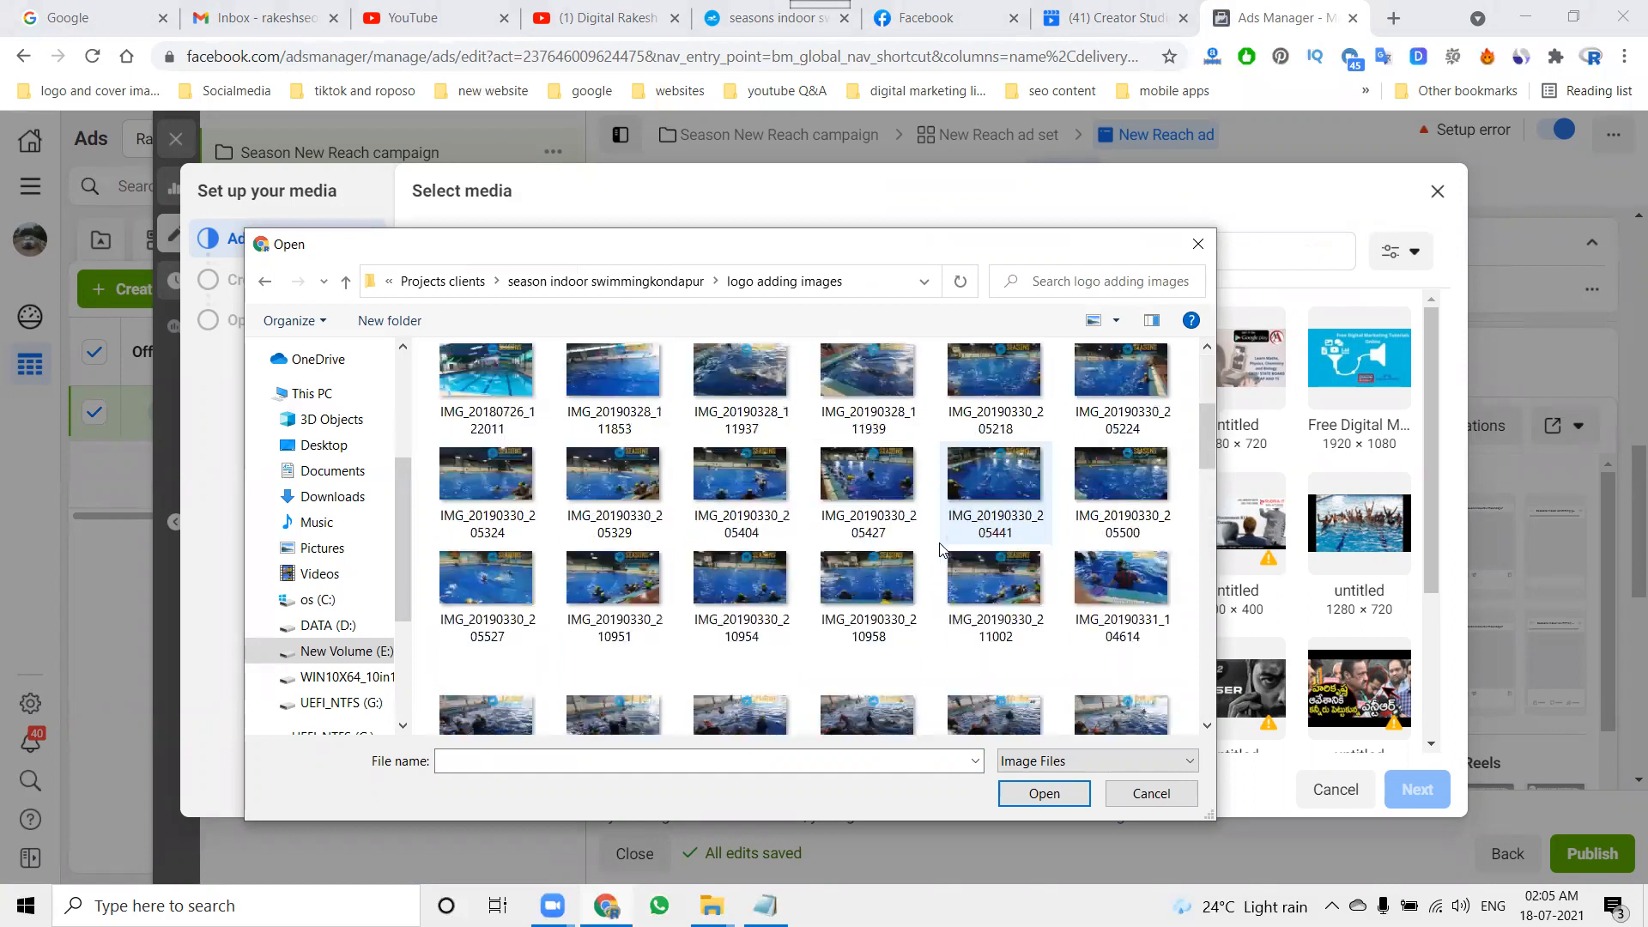
left_click(853, 483)
left_click(734, 492)
double_click(734, 492)
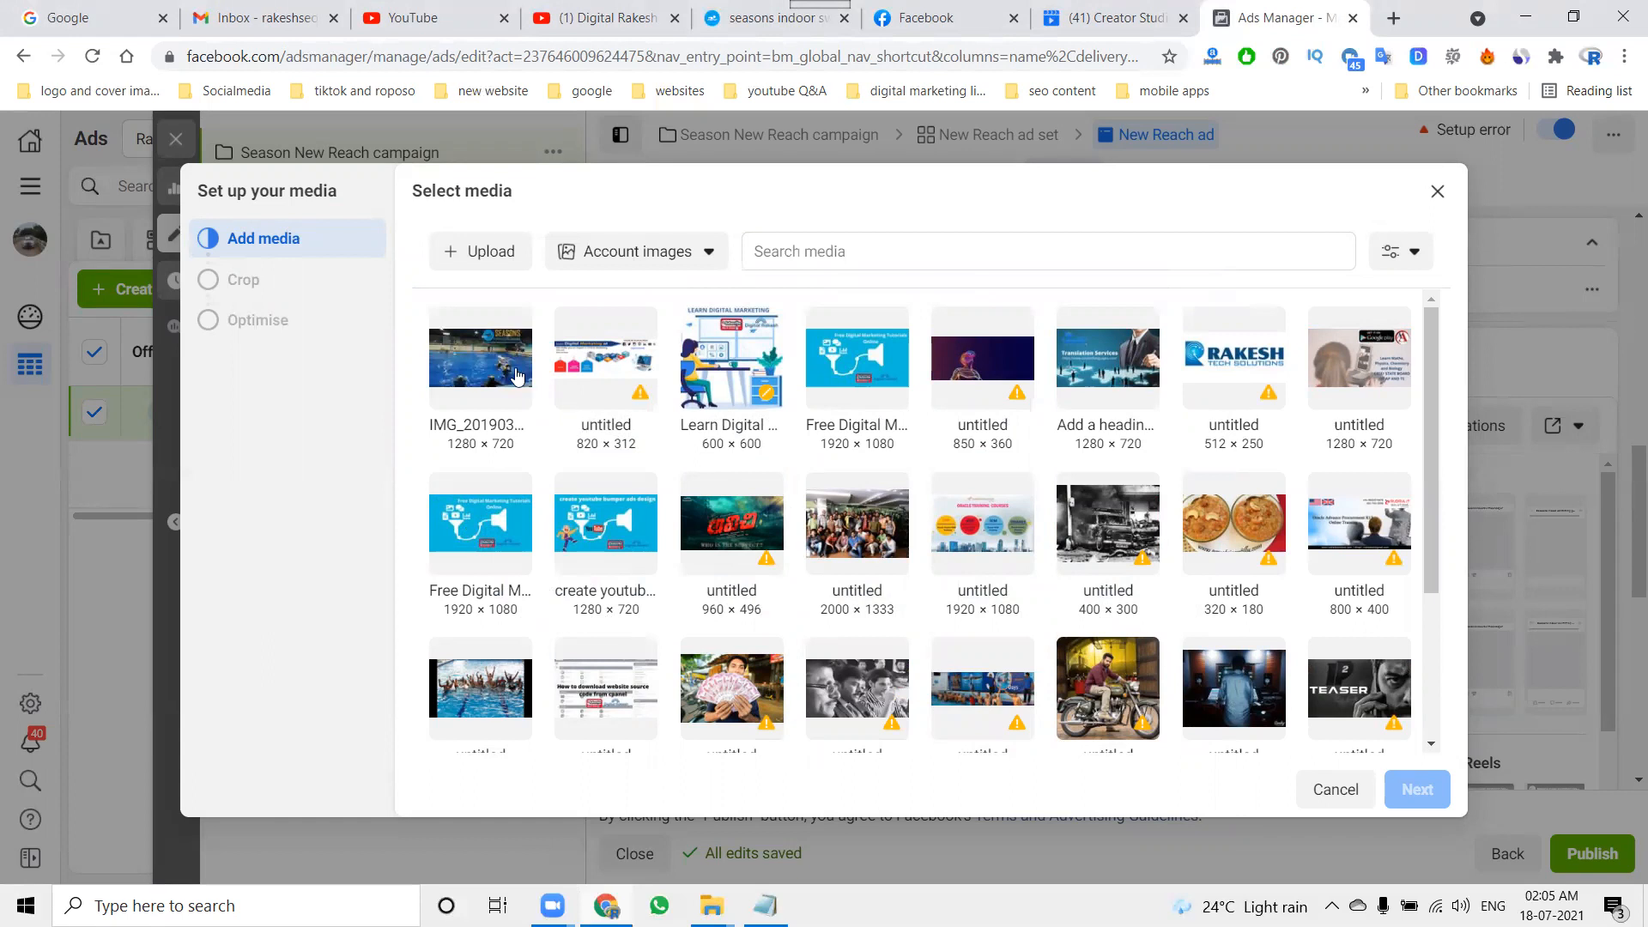
Step: Use the uploaded pool image as the ad media with original crops for all placements and no optimisations
left_click(522, 377)
left_click(1407, 789)
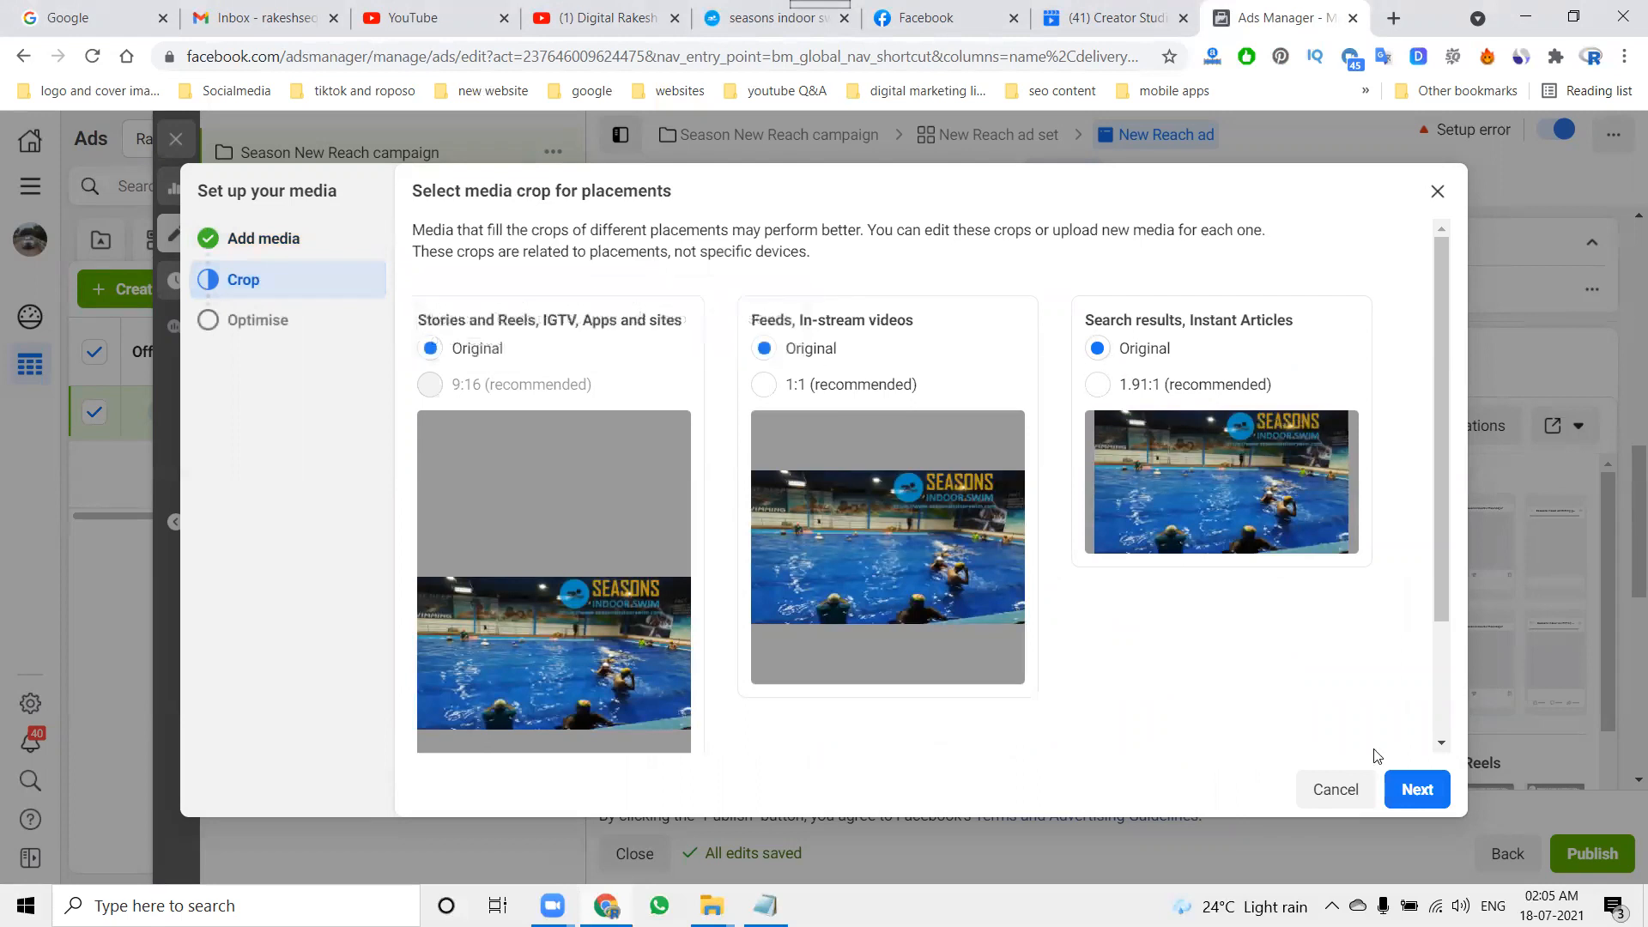
scroll(1353, 744, "down", 2)
left_click(1412, 790)
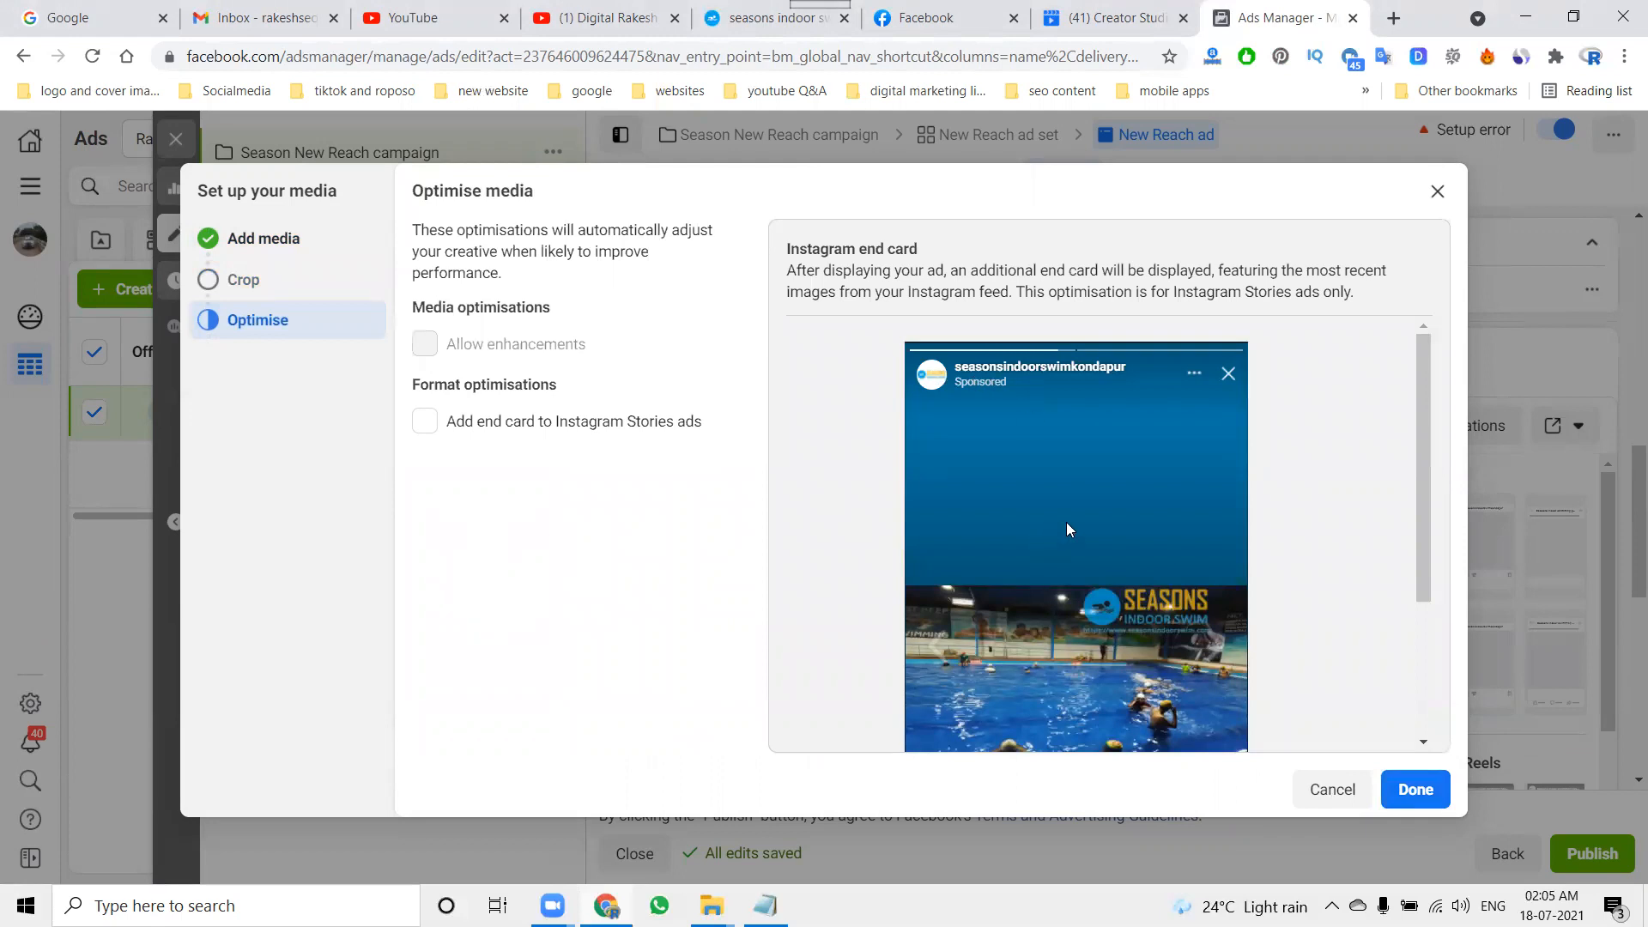
scroll(1090, 522, "down", 5)
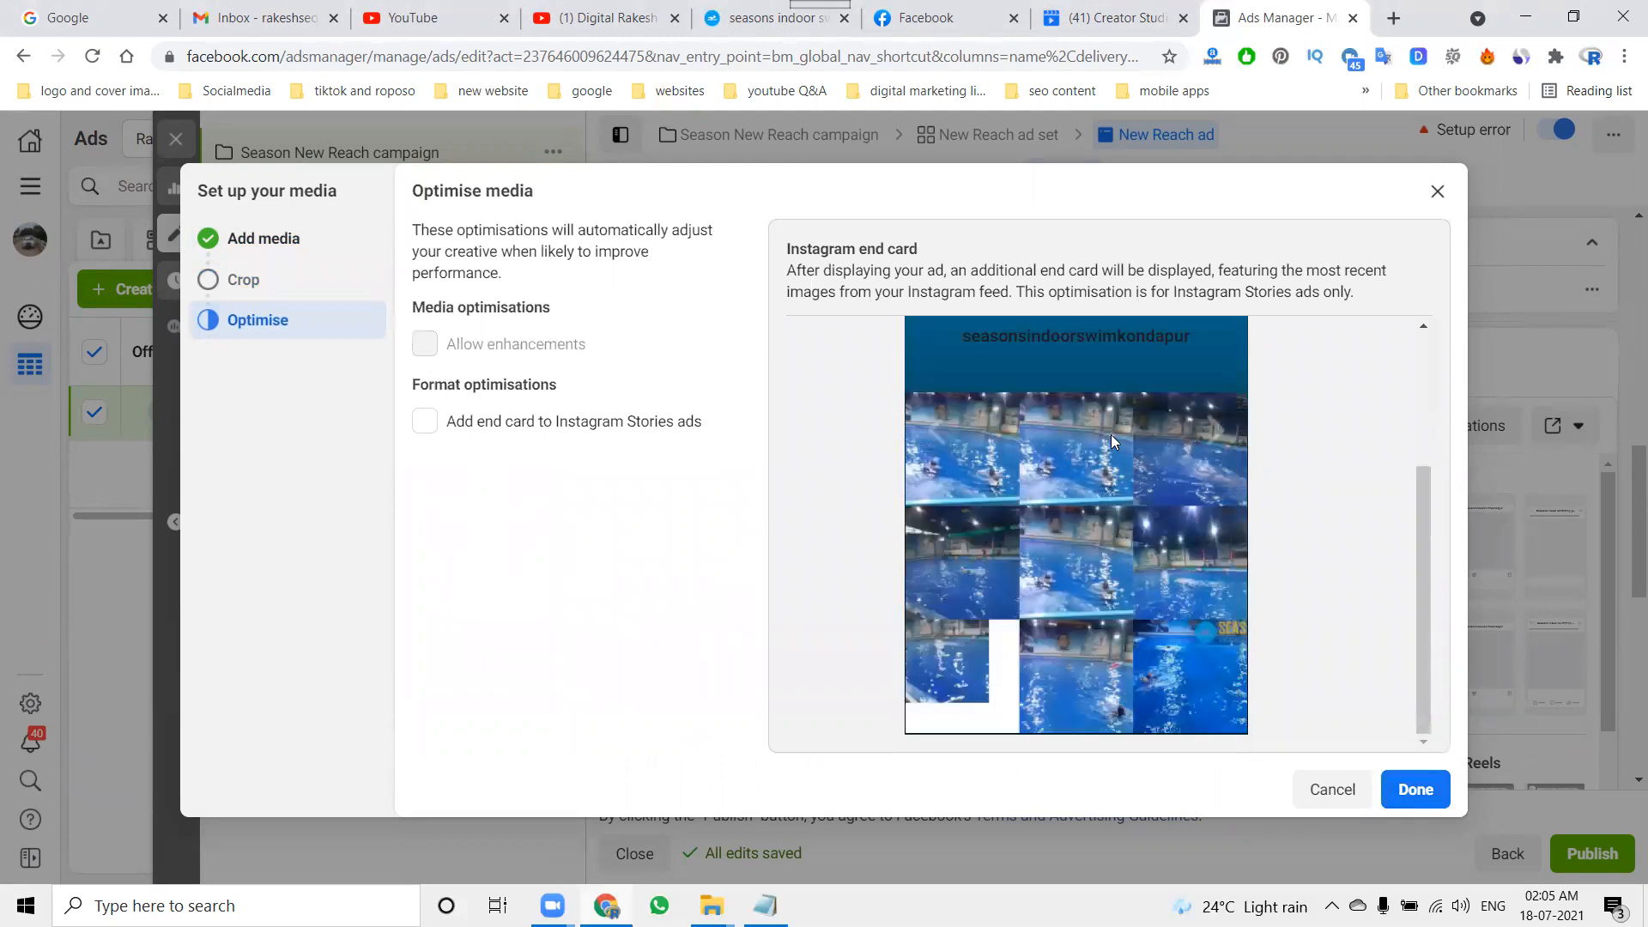
left_click(1411, 801)
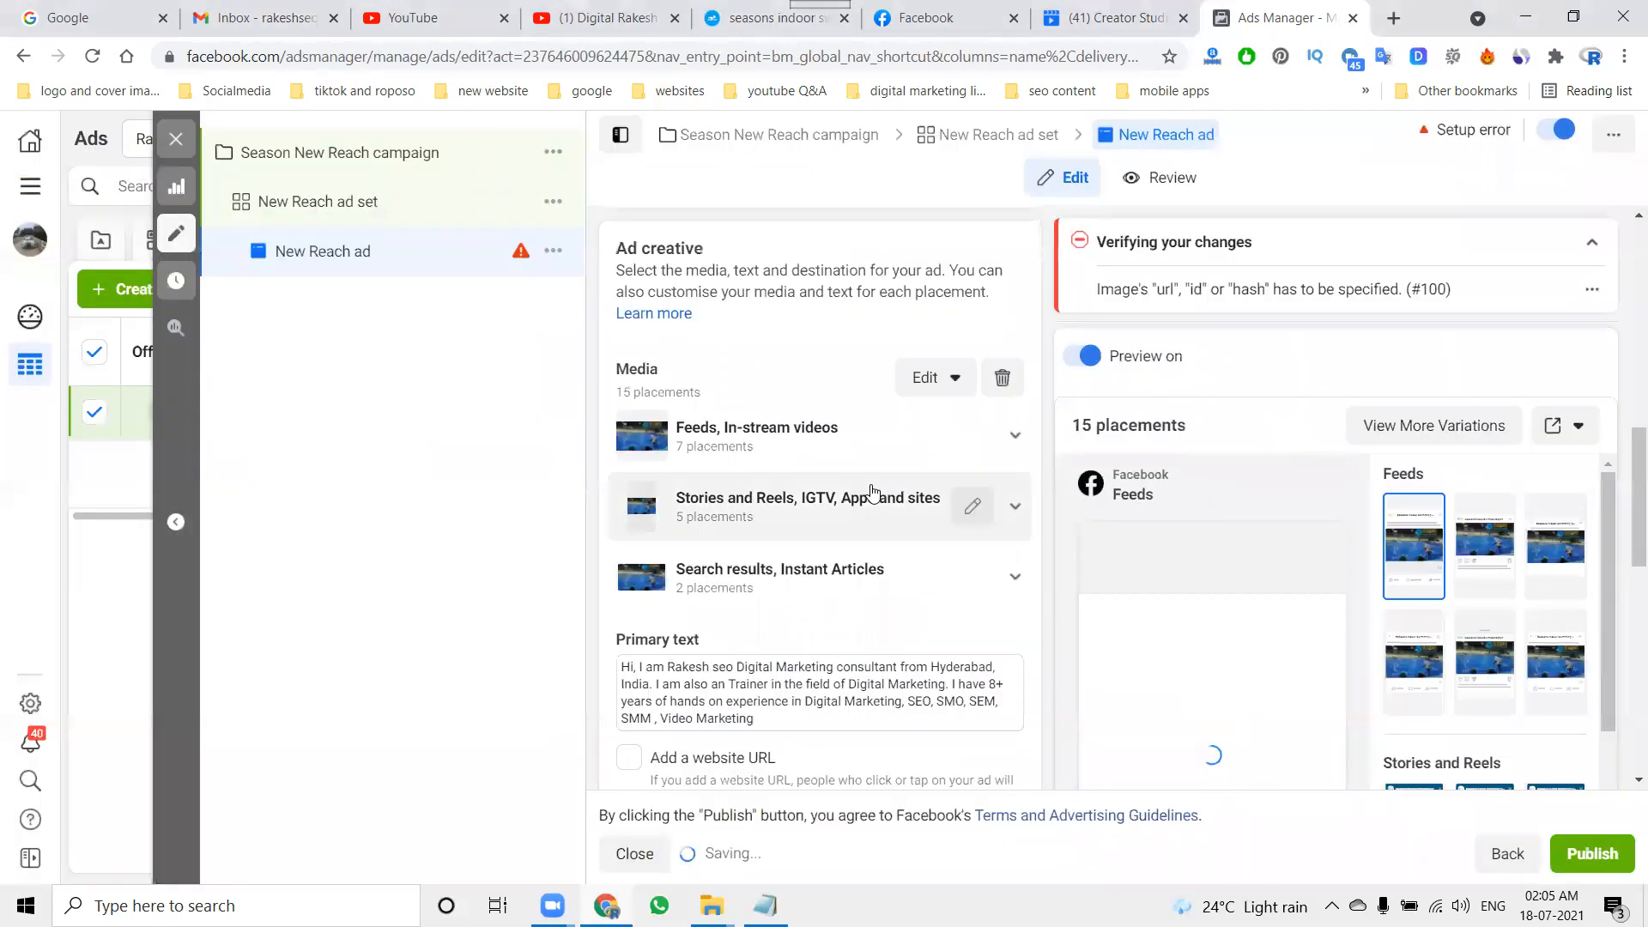
Step: Replace the ad's primary text with the copied Seasons indoor swimming pool description covering location, timings, learning types and facilities
scroll(870, 502, "down", 3)
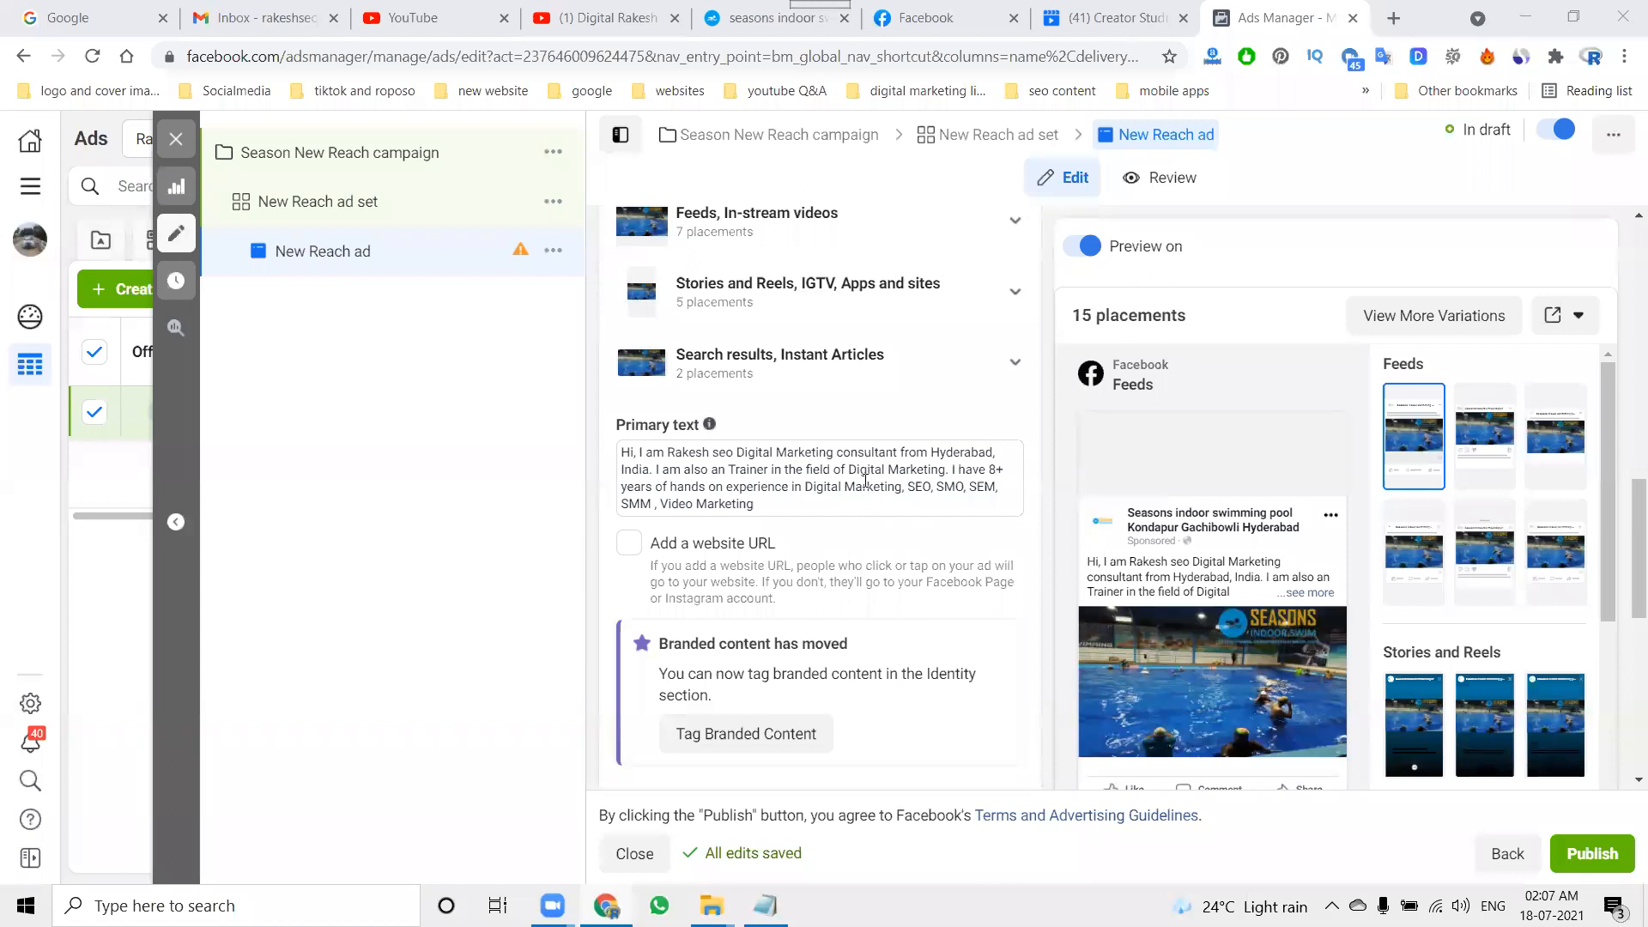
triple_click(864, 481)
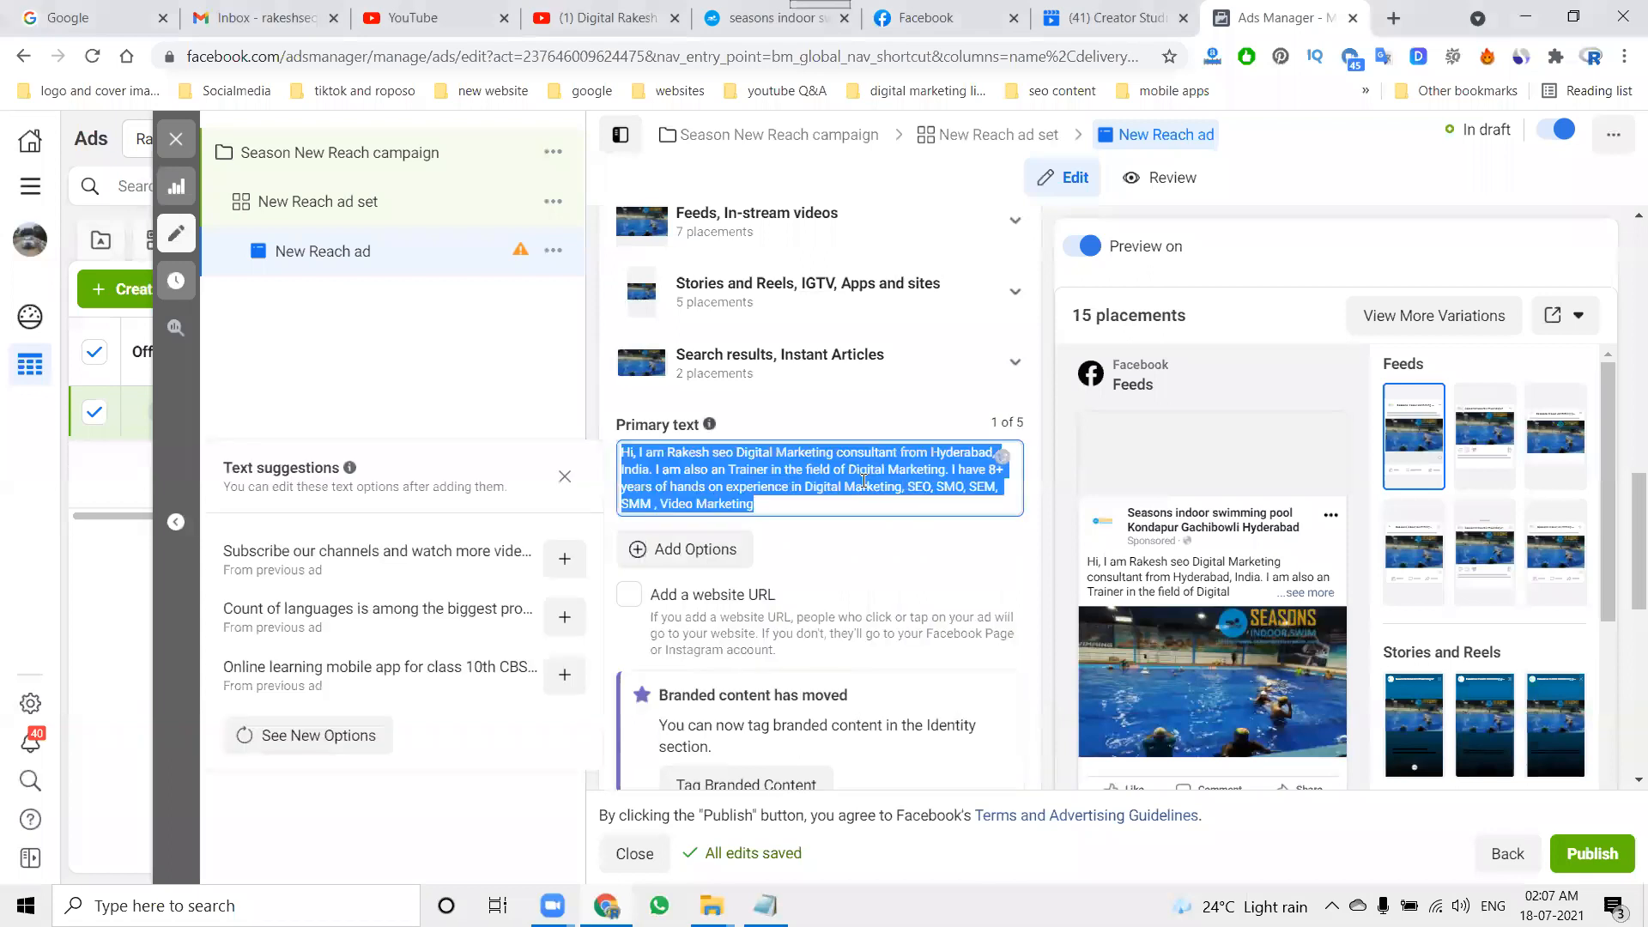
key("ctrl+v")
scroll(1149, 584, "down", 10)
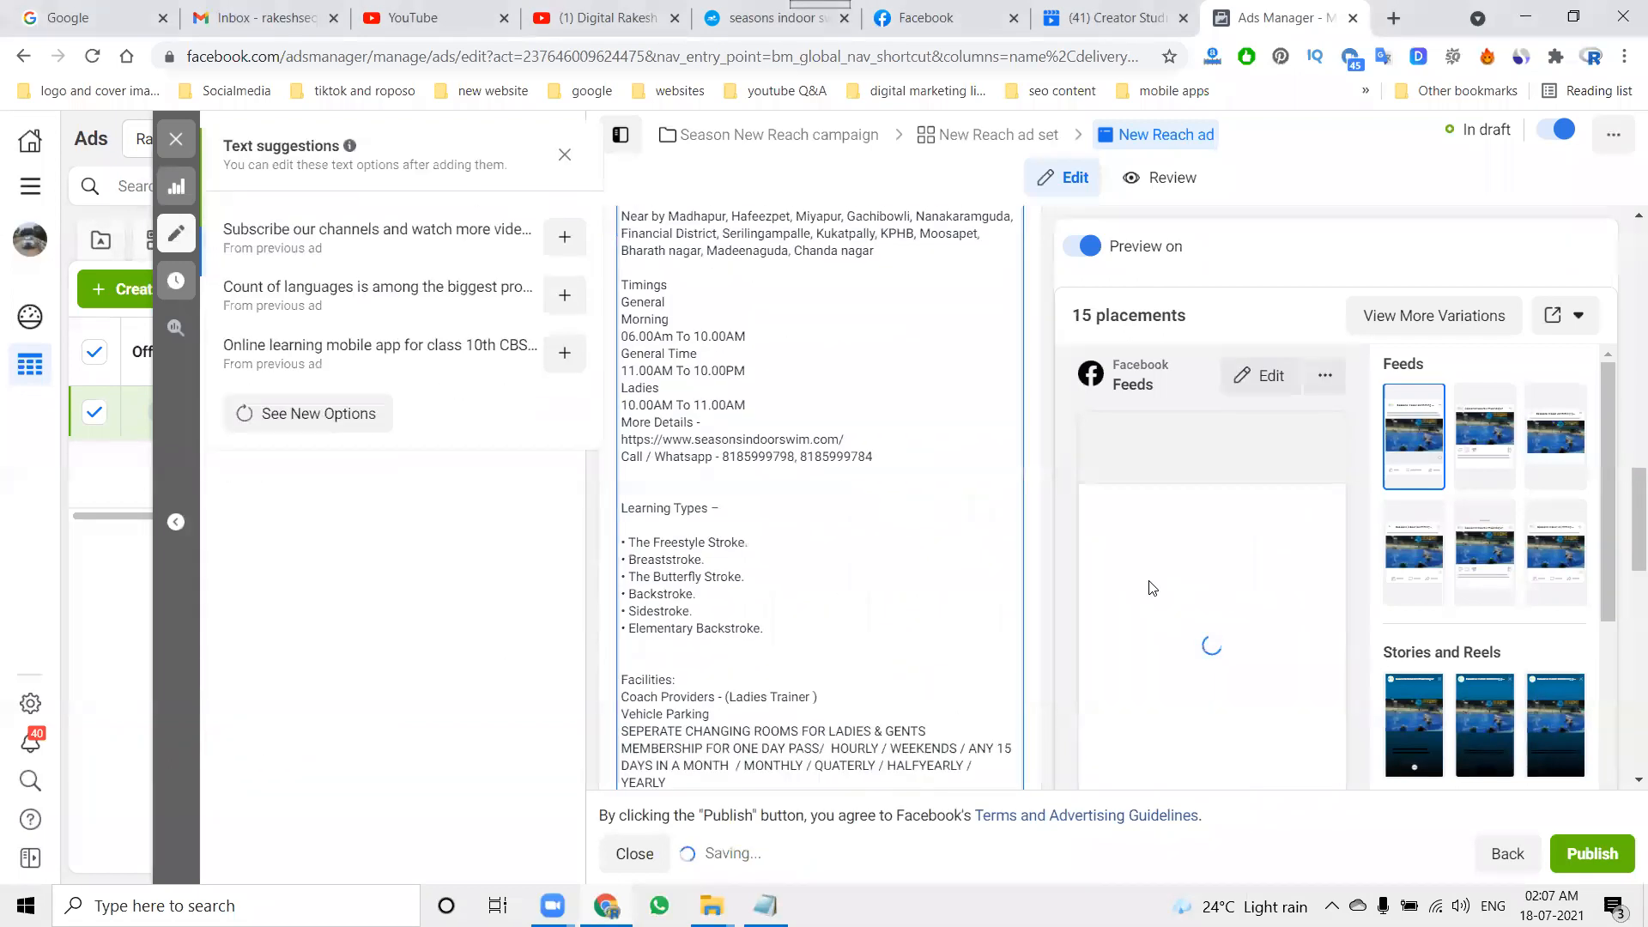
scroll(1148, 583, "down", 6)
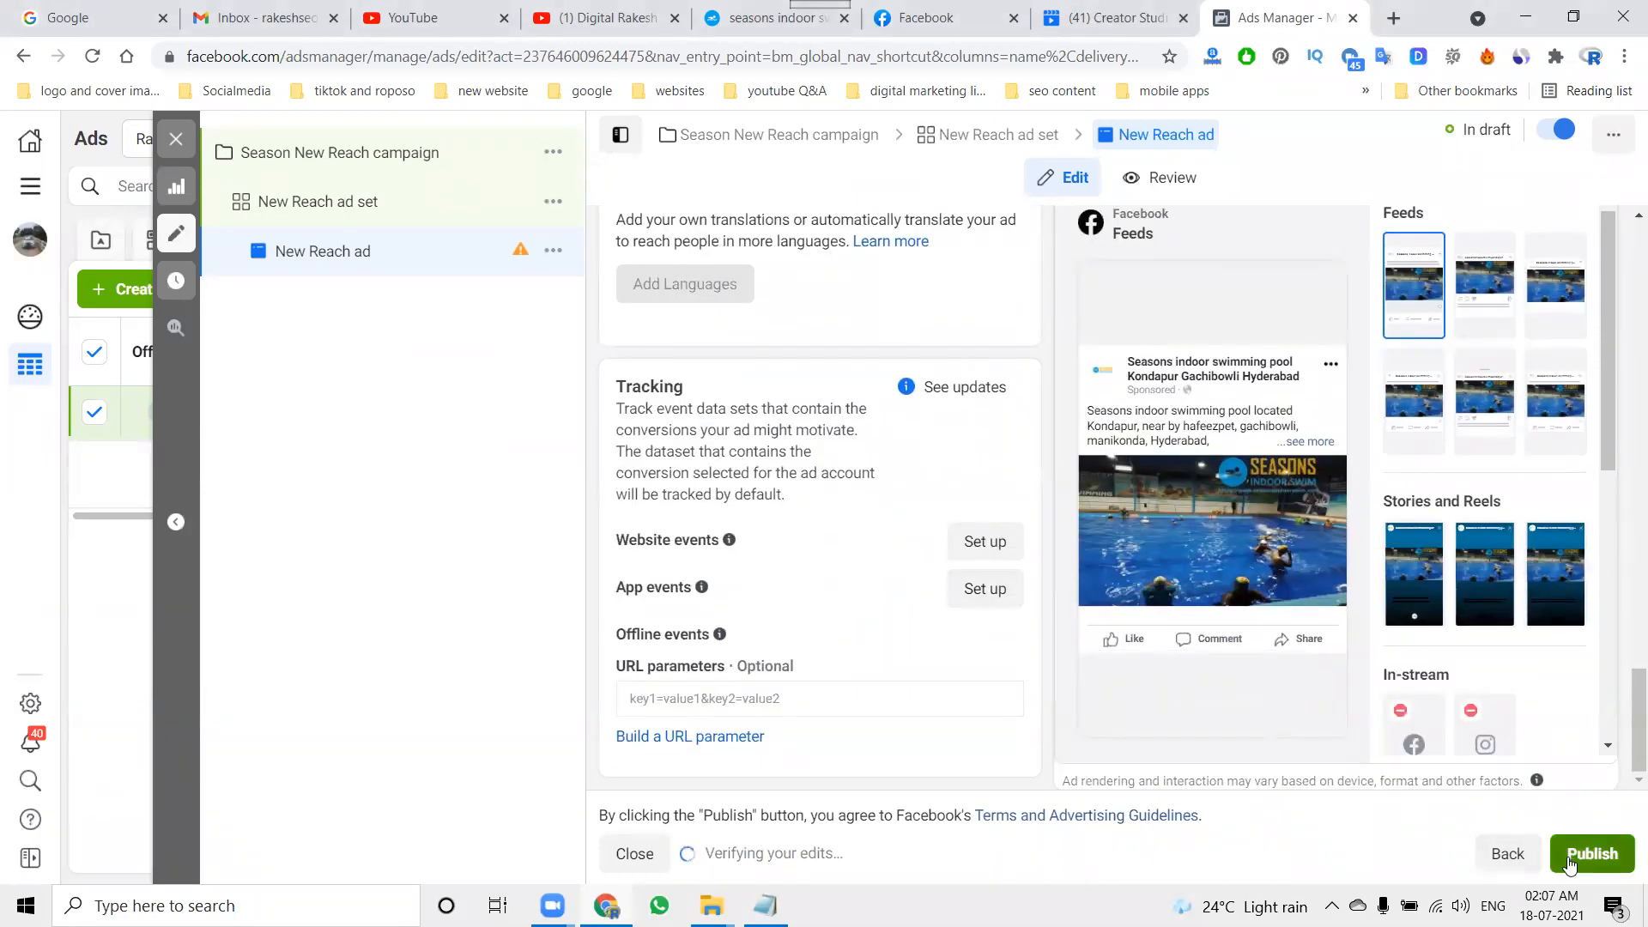
Step: Open the ad's additional preview variations and examine how it appears on Facebook, Instagram, Audience Network and Messenger
scroll(1574, 668, "up", 3)
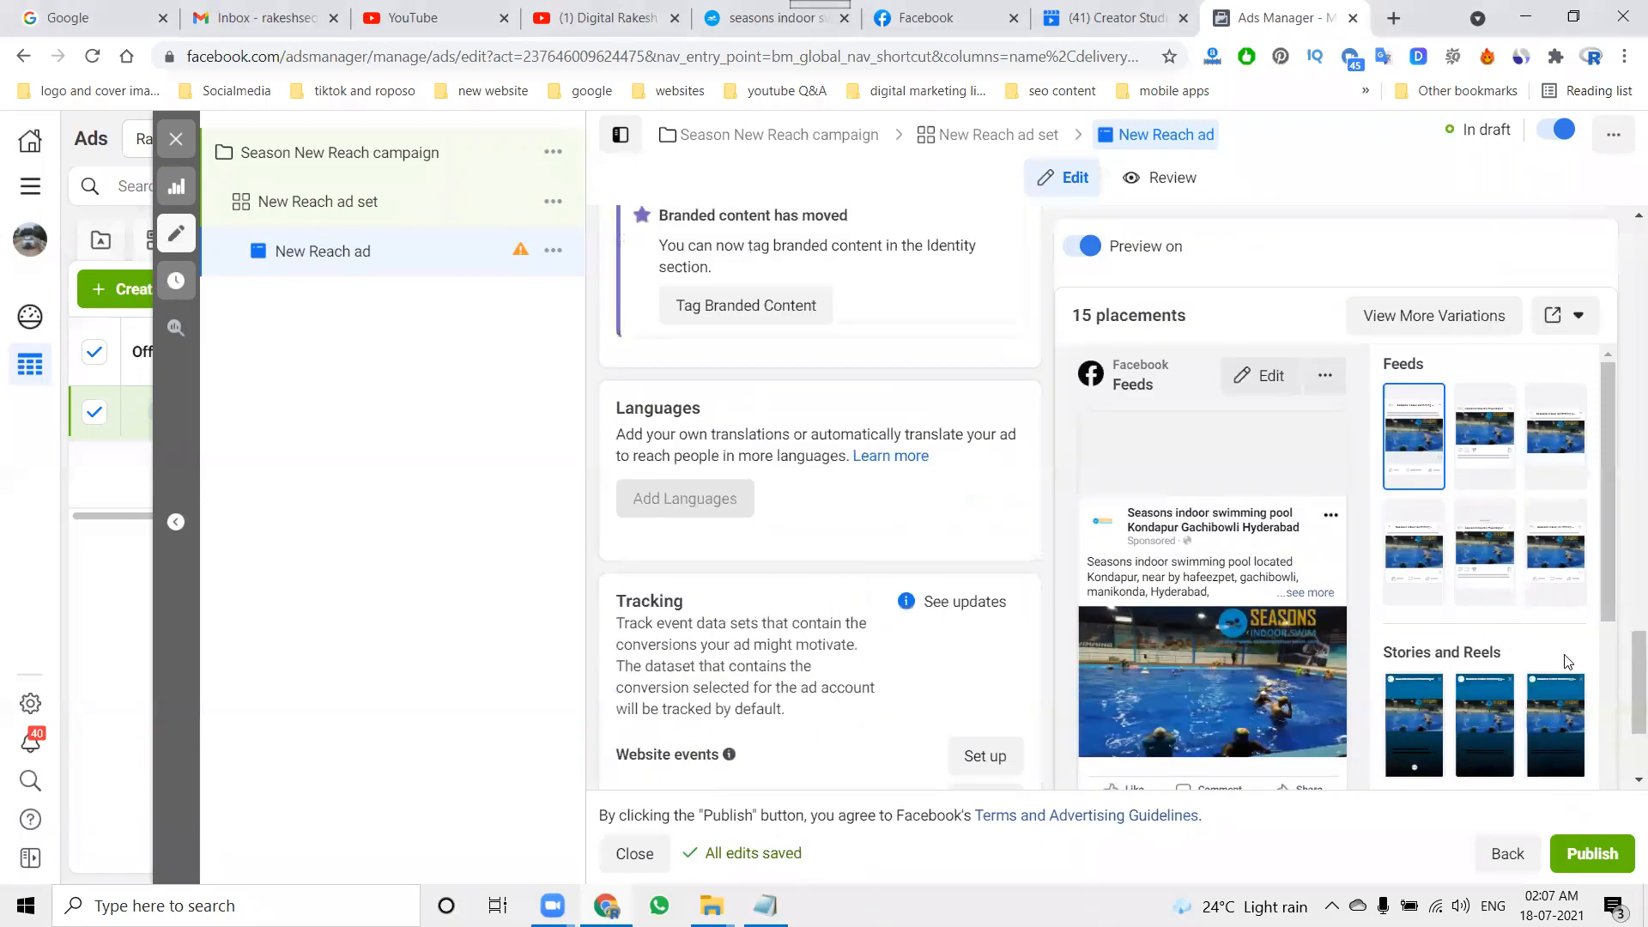
left_click(1556, 318)
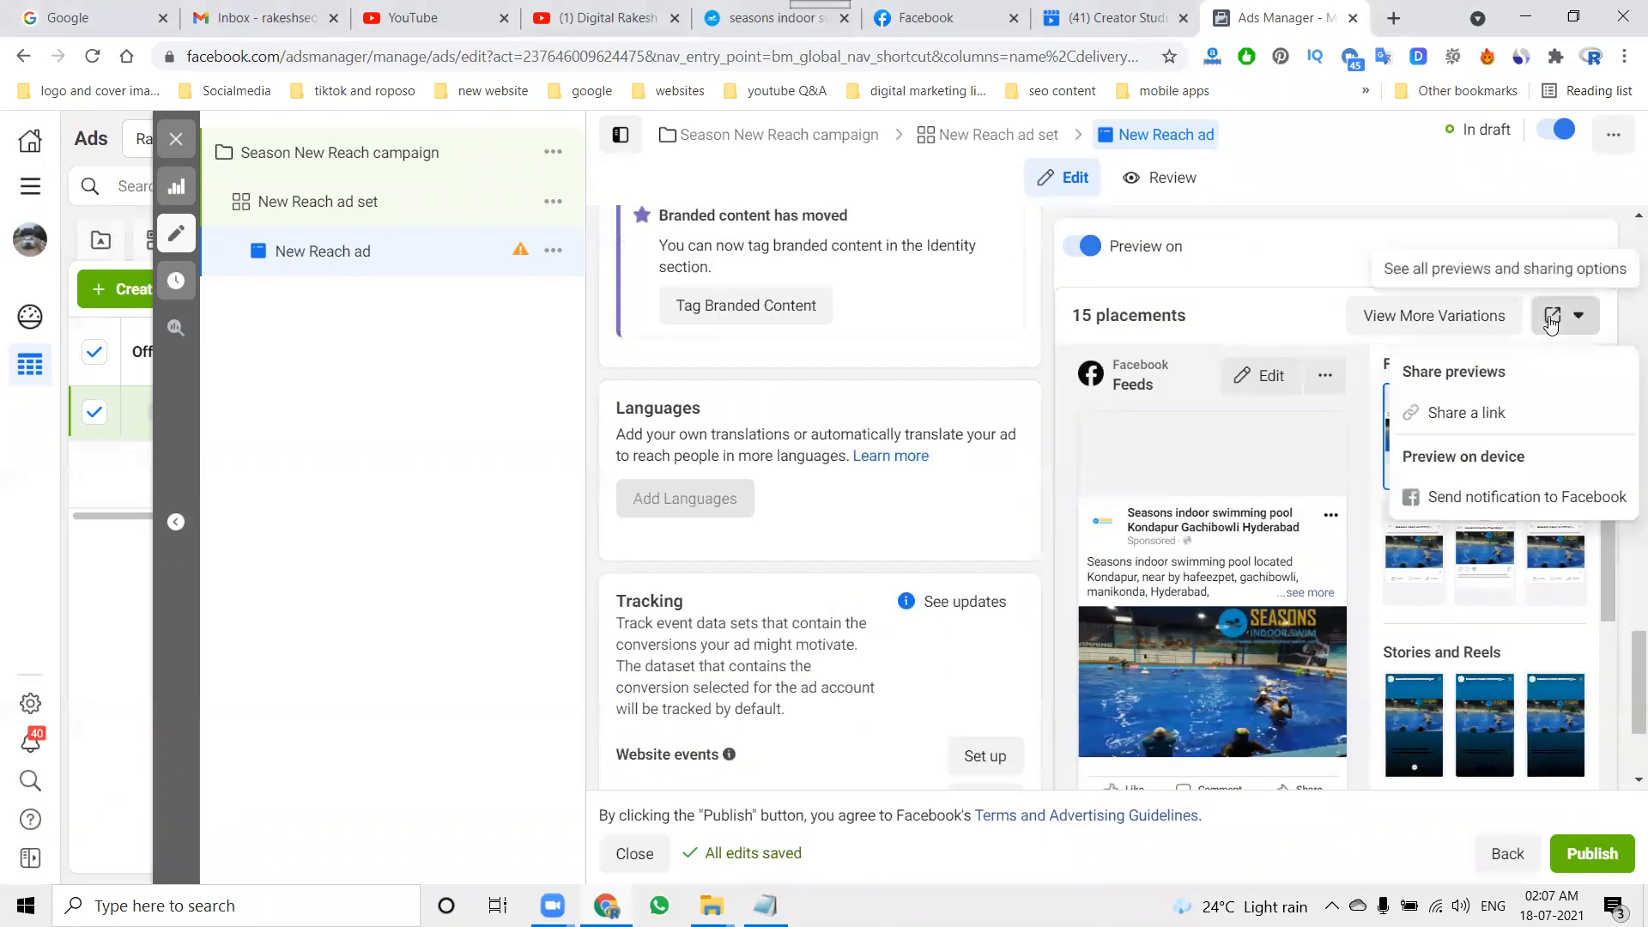
left_click(1473, 317)
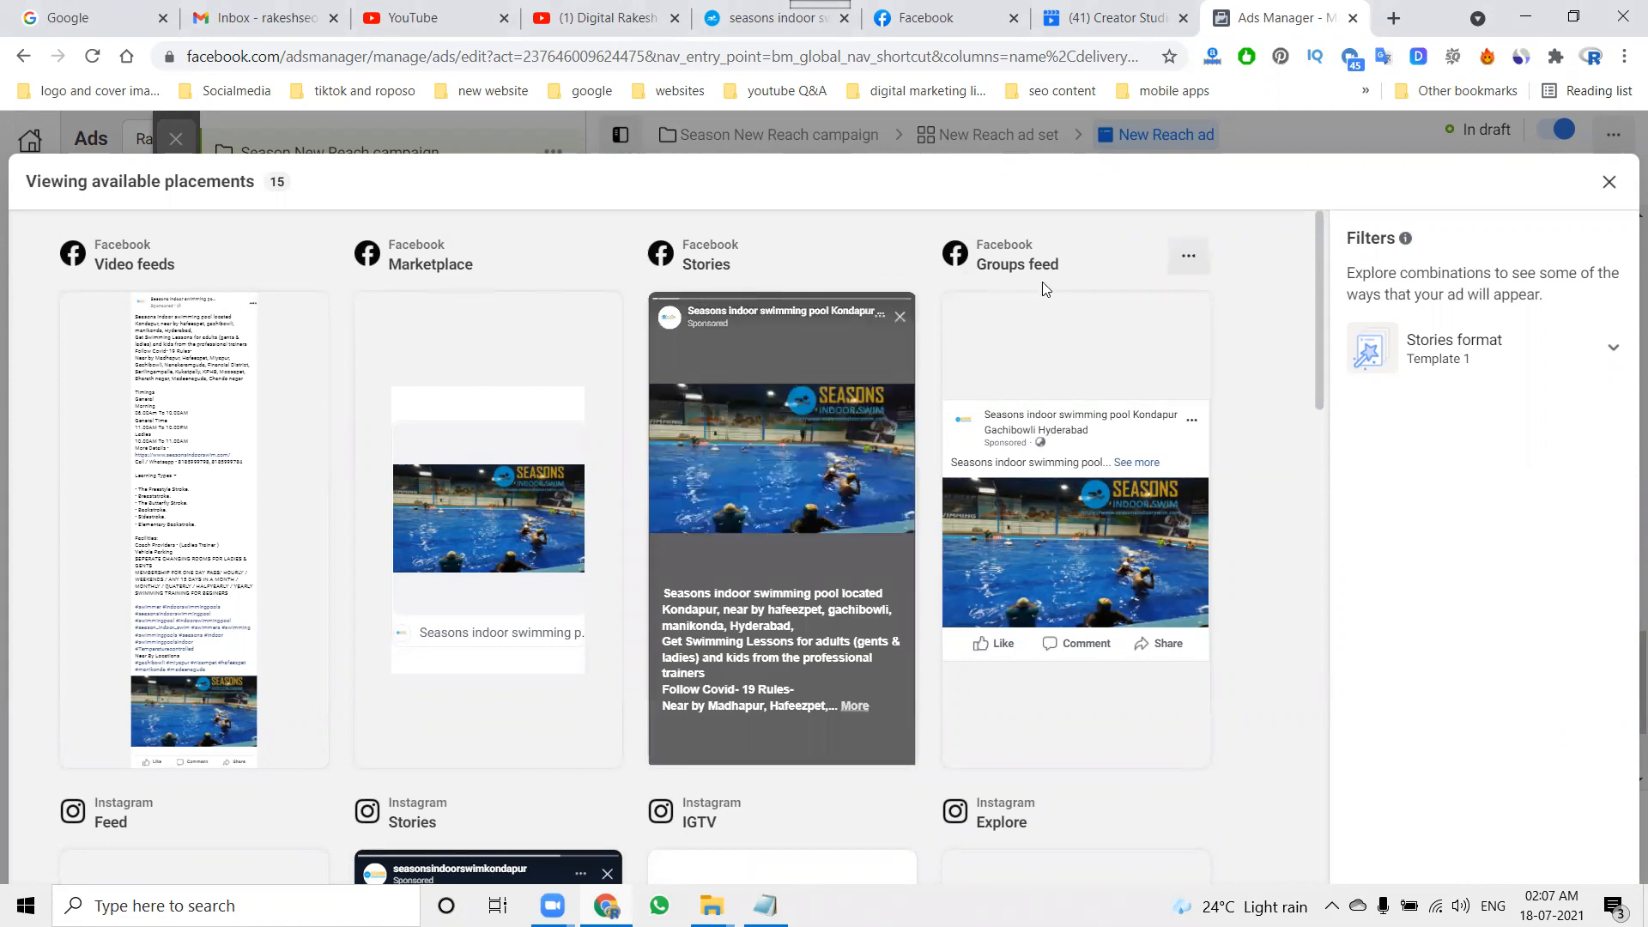
scroll(1041, 655, "down", 5)
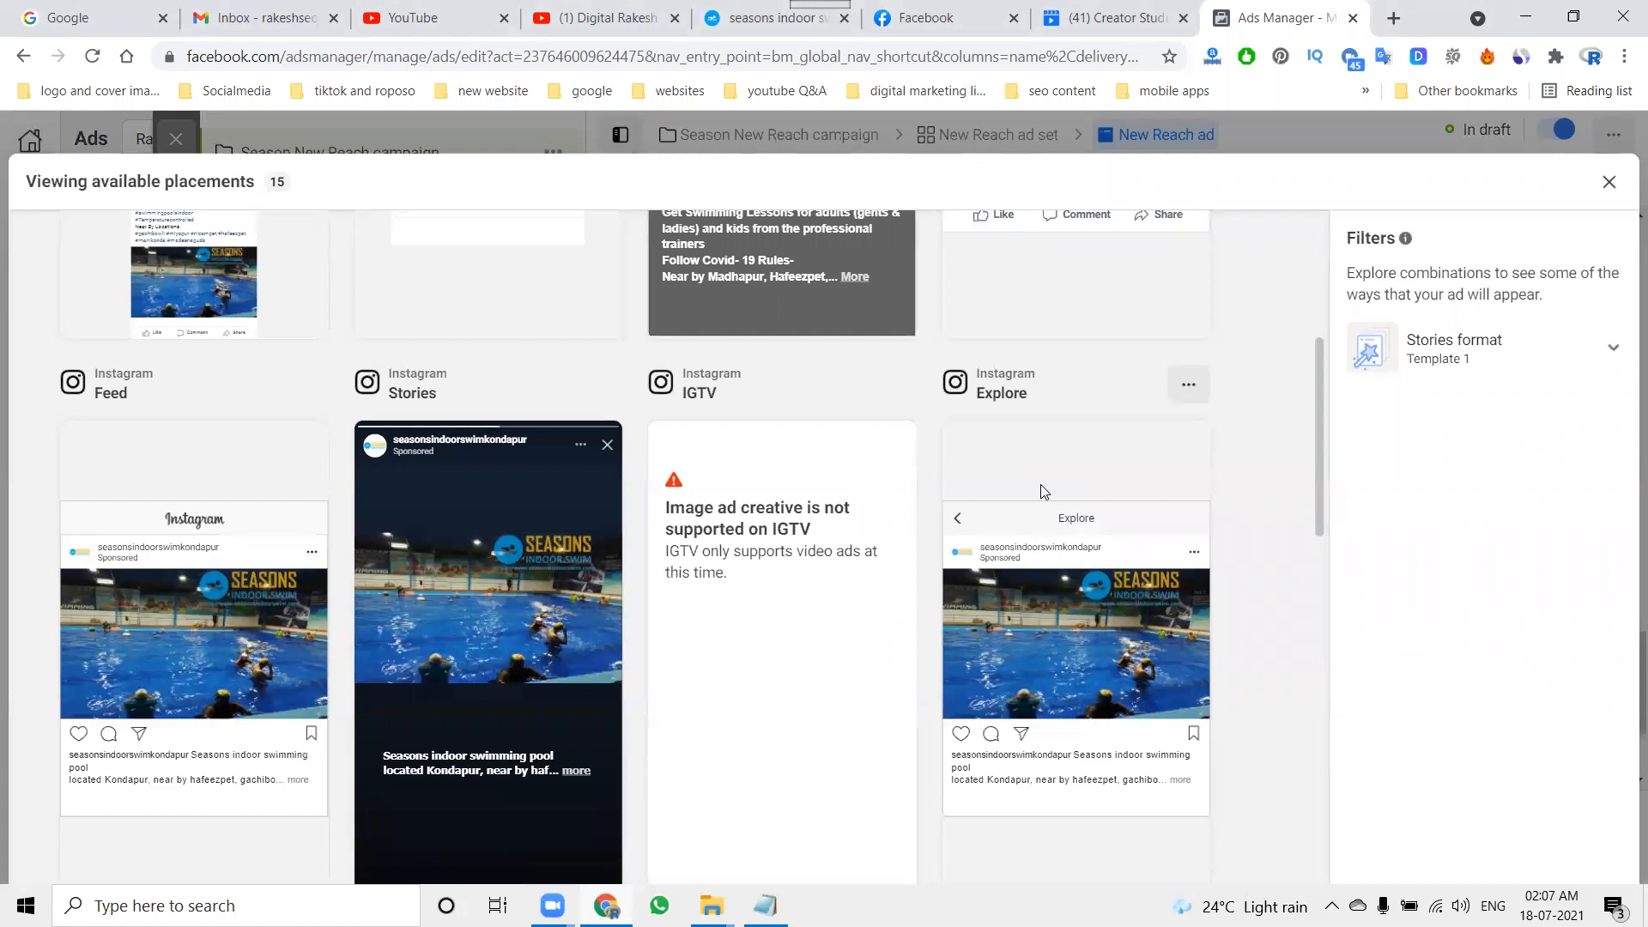
scroll(1041, 484, "down", 5)
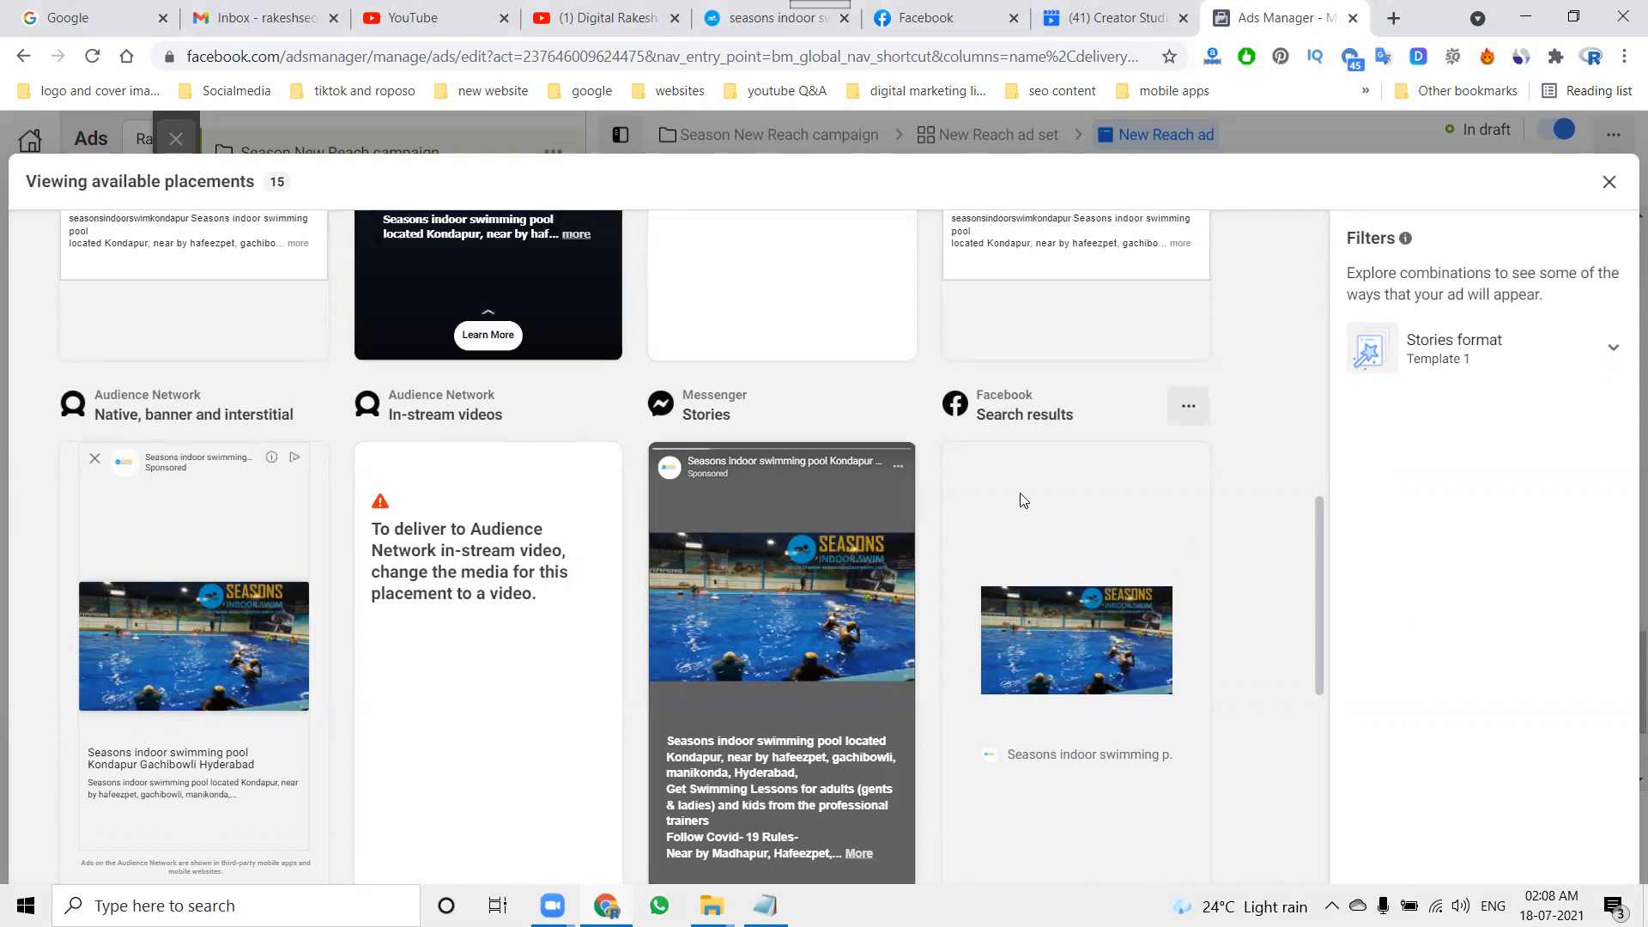
Step: Review the remaining ad placement previews, including Audience Network, IGTV and in-stream videos, and close the placements view
scroll(1023, 501, "down", 6)
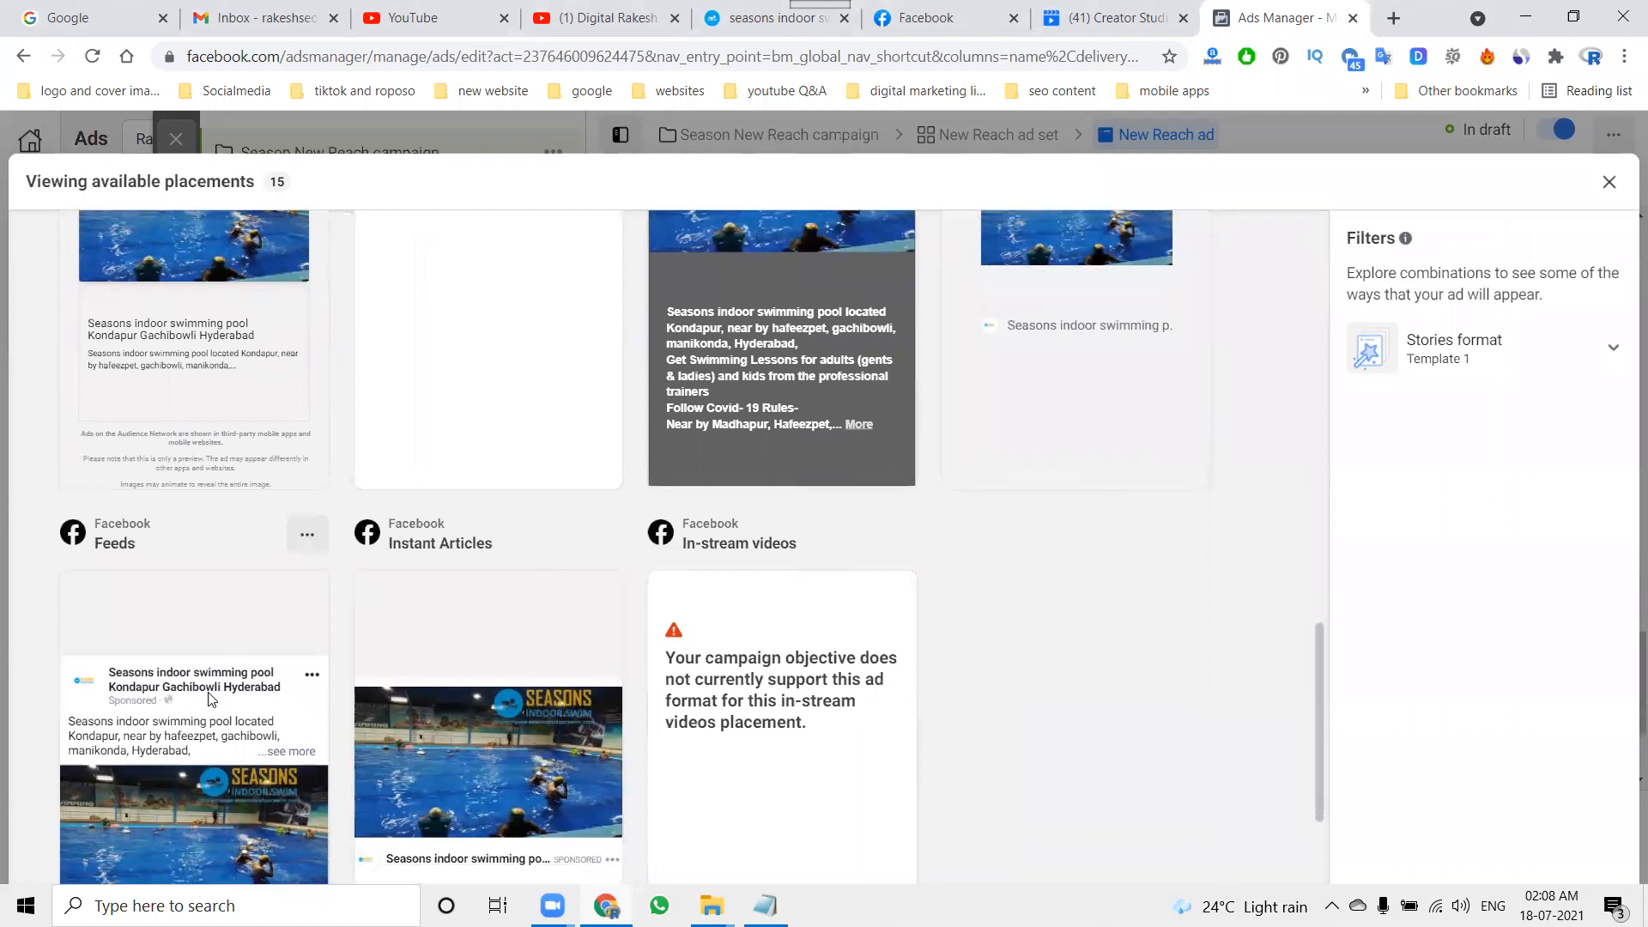
scroll(237, 692, "down", 1)
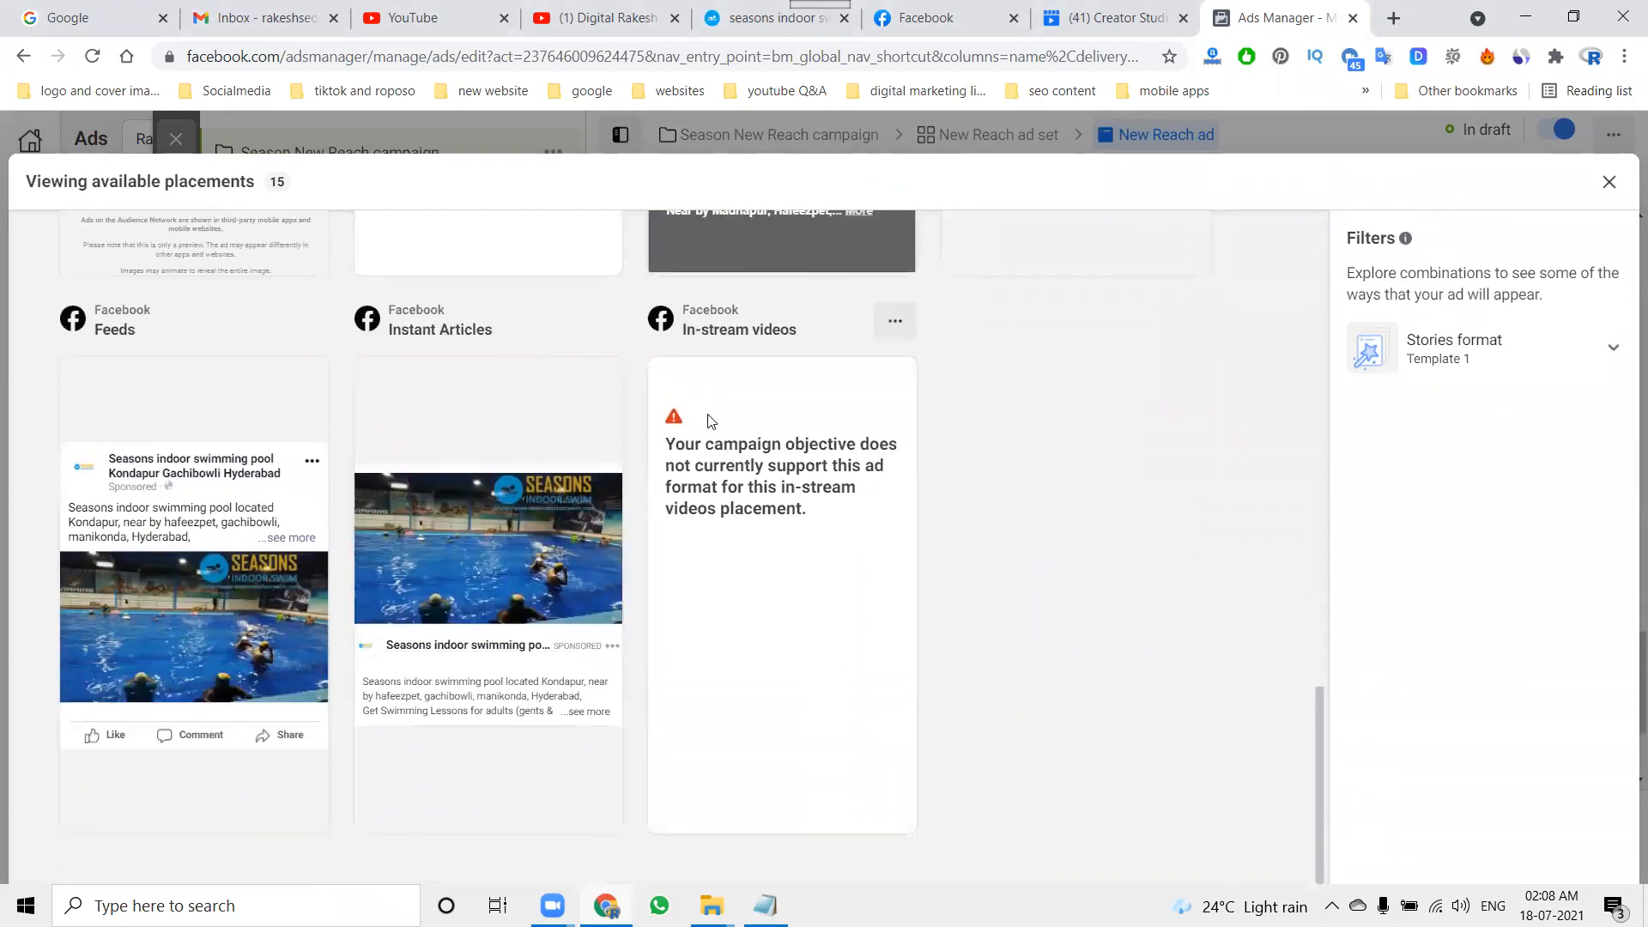
scroll(773, 580, "up", 6)
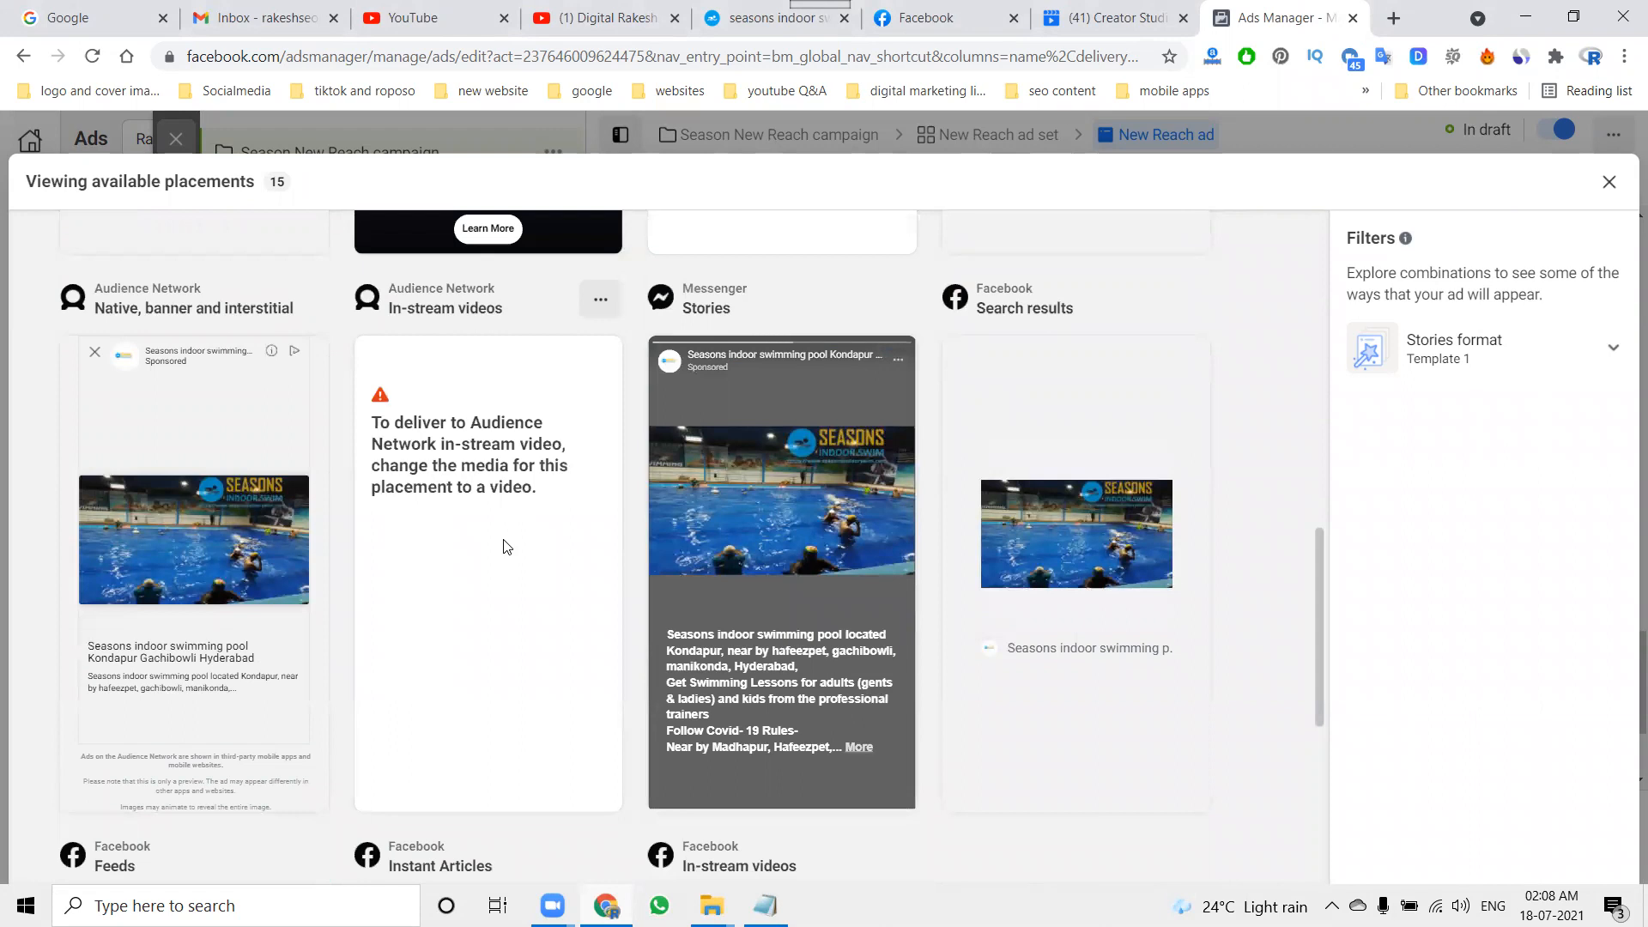
scroll(507, 546, "down", 2)
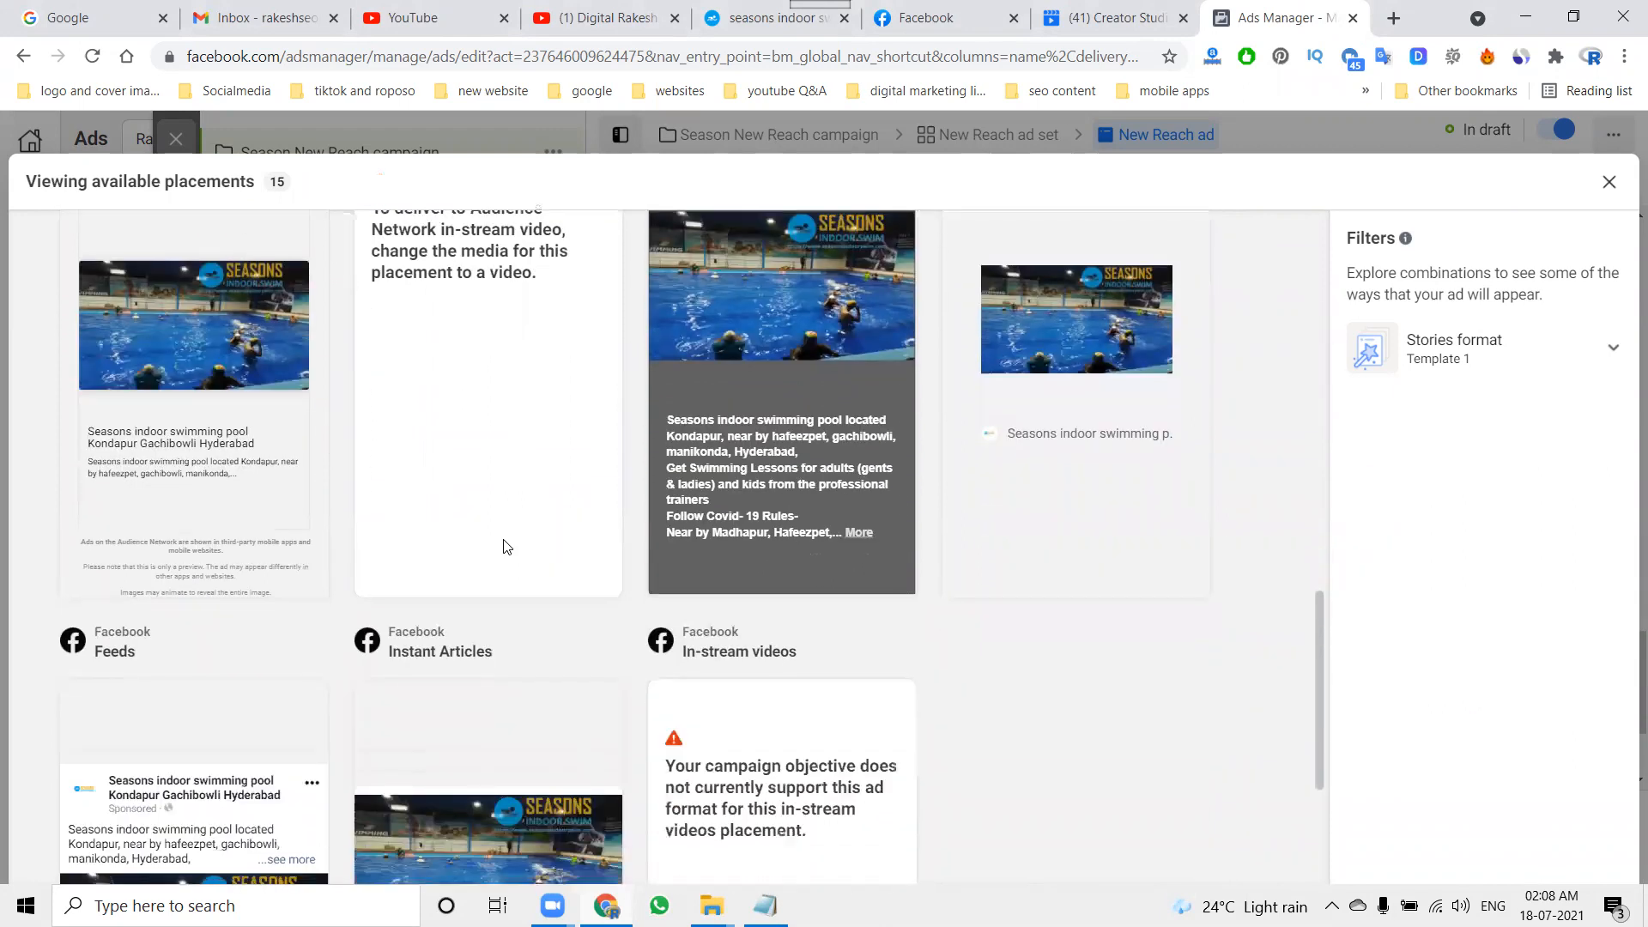
scroll(503, 546, "up", 8)
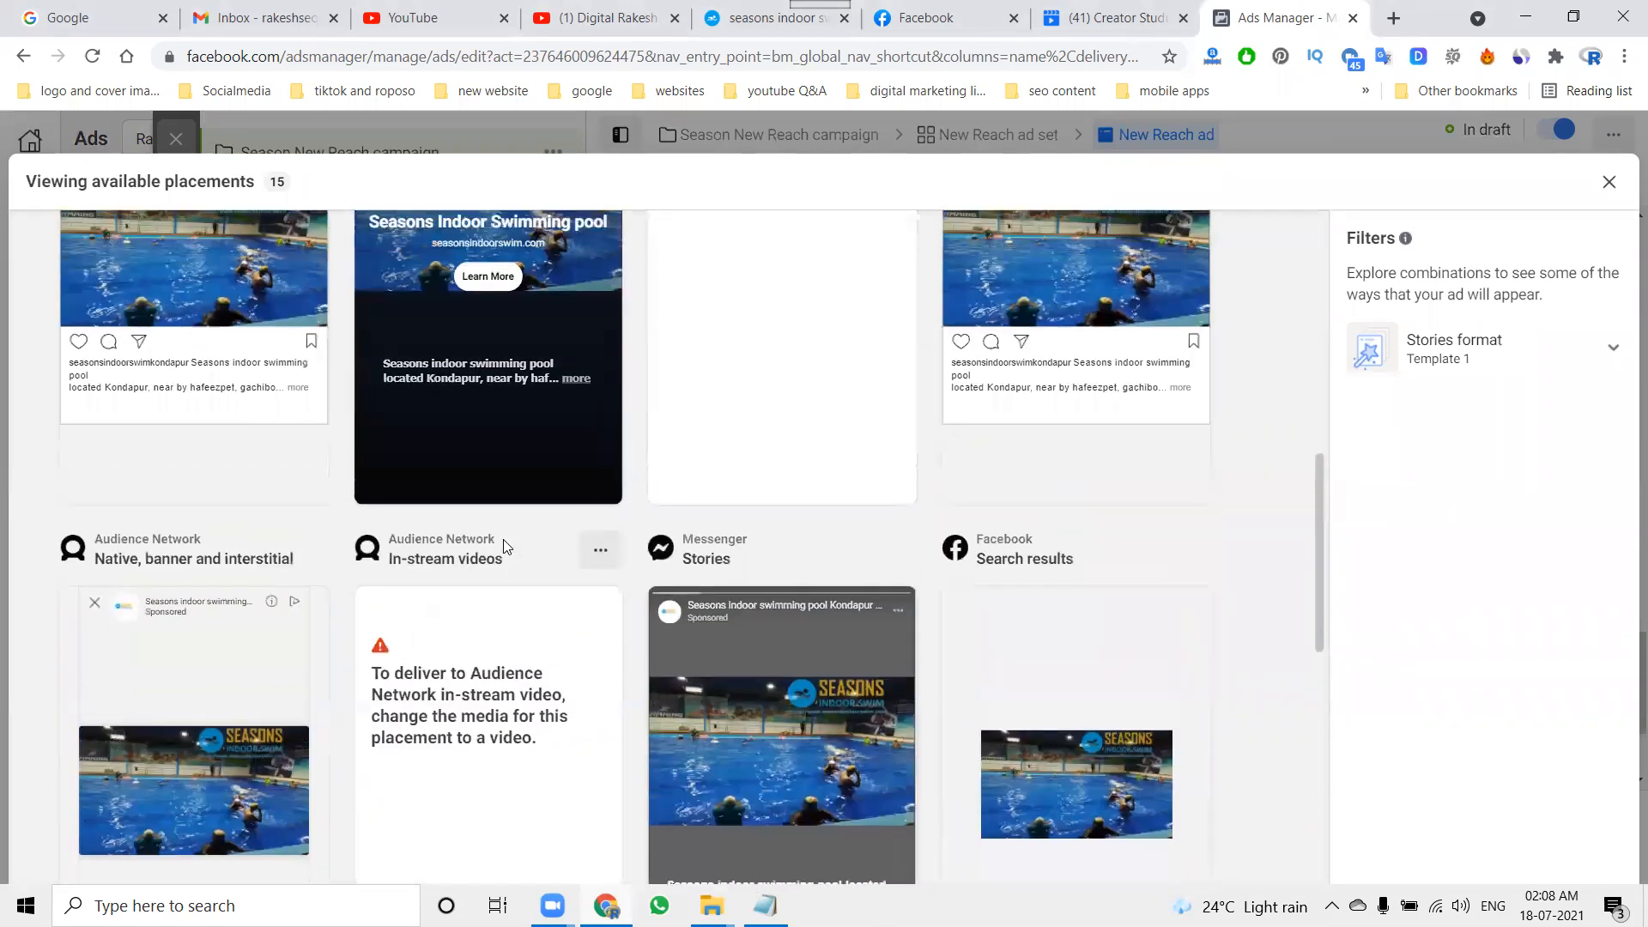
scroll(504, 546, "up", 3)
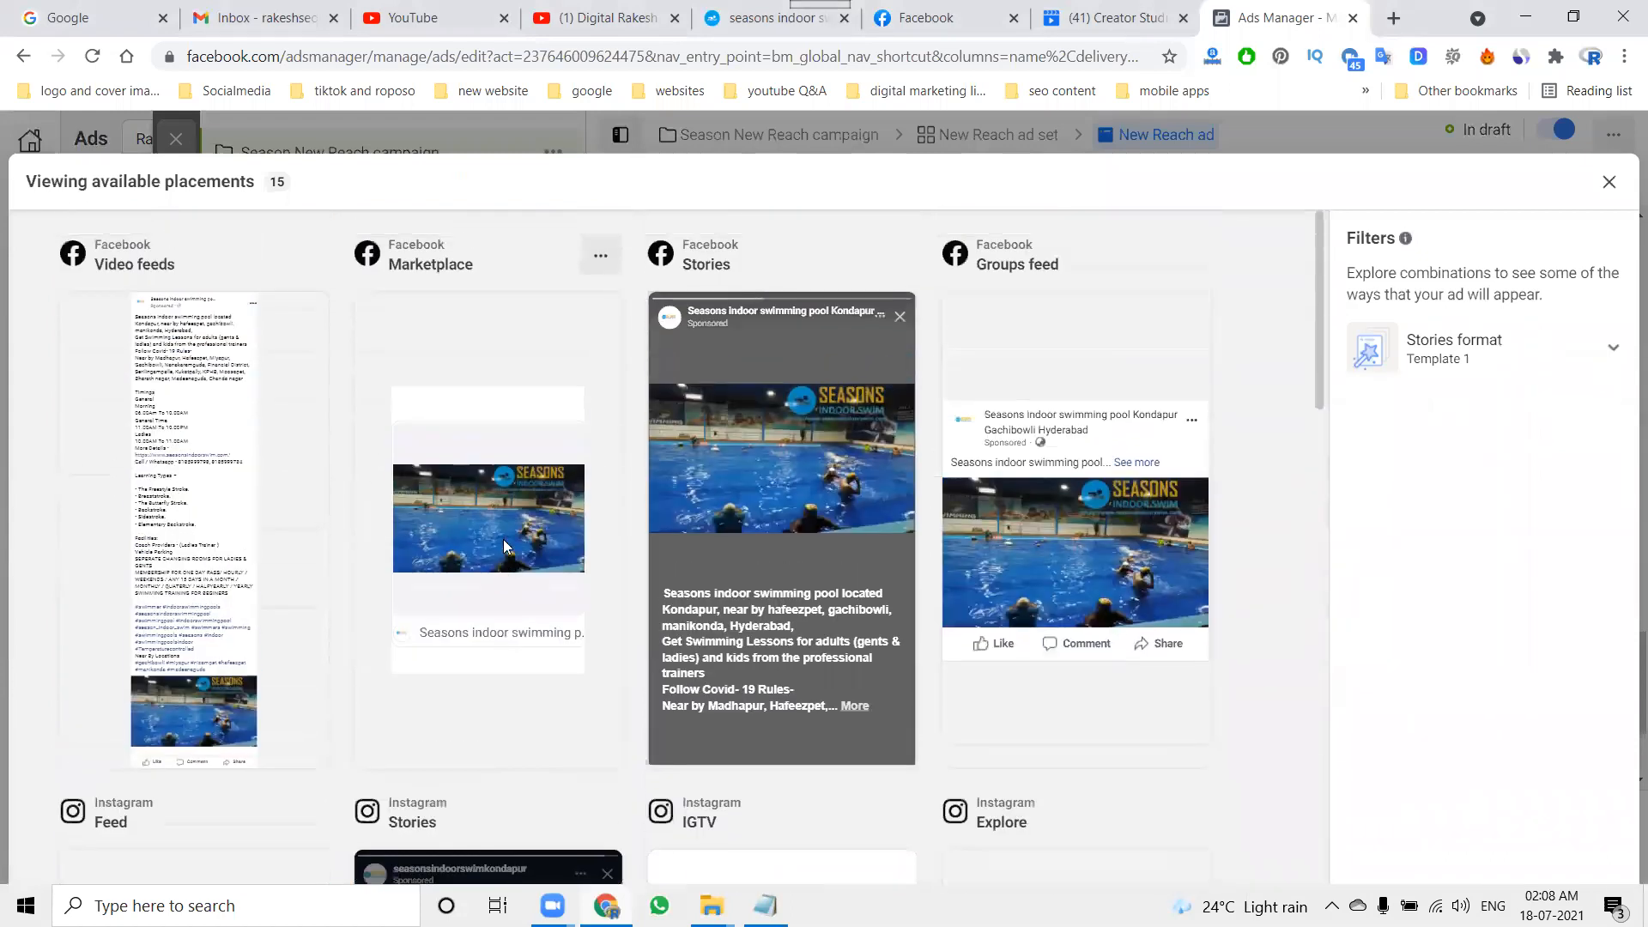
scroll(503, 546, "down", 2)
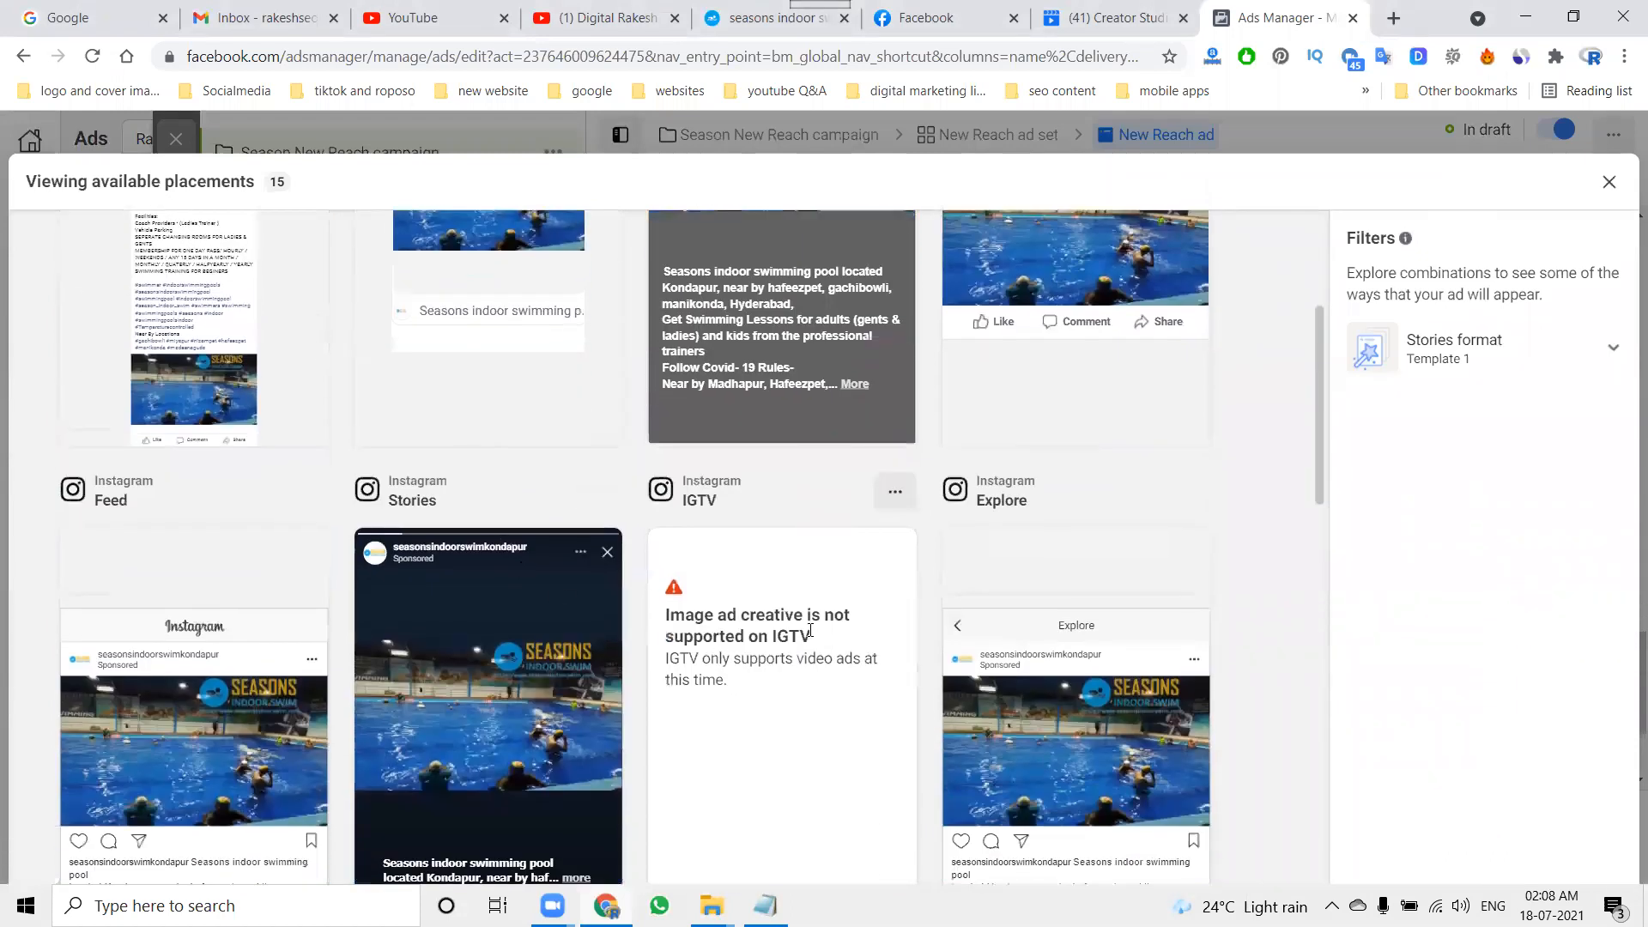
scroll(550, 566, "down", 5)
scroll(687, 629, "down", 2)
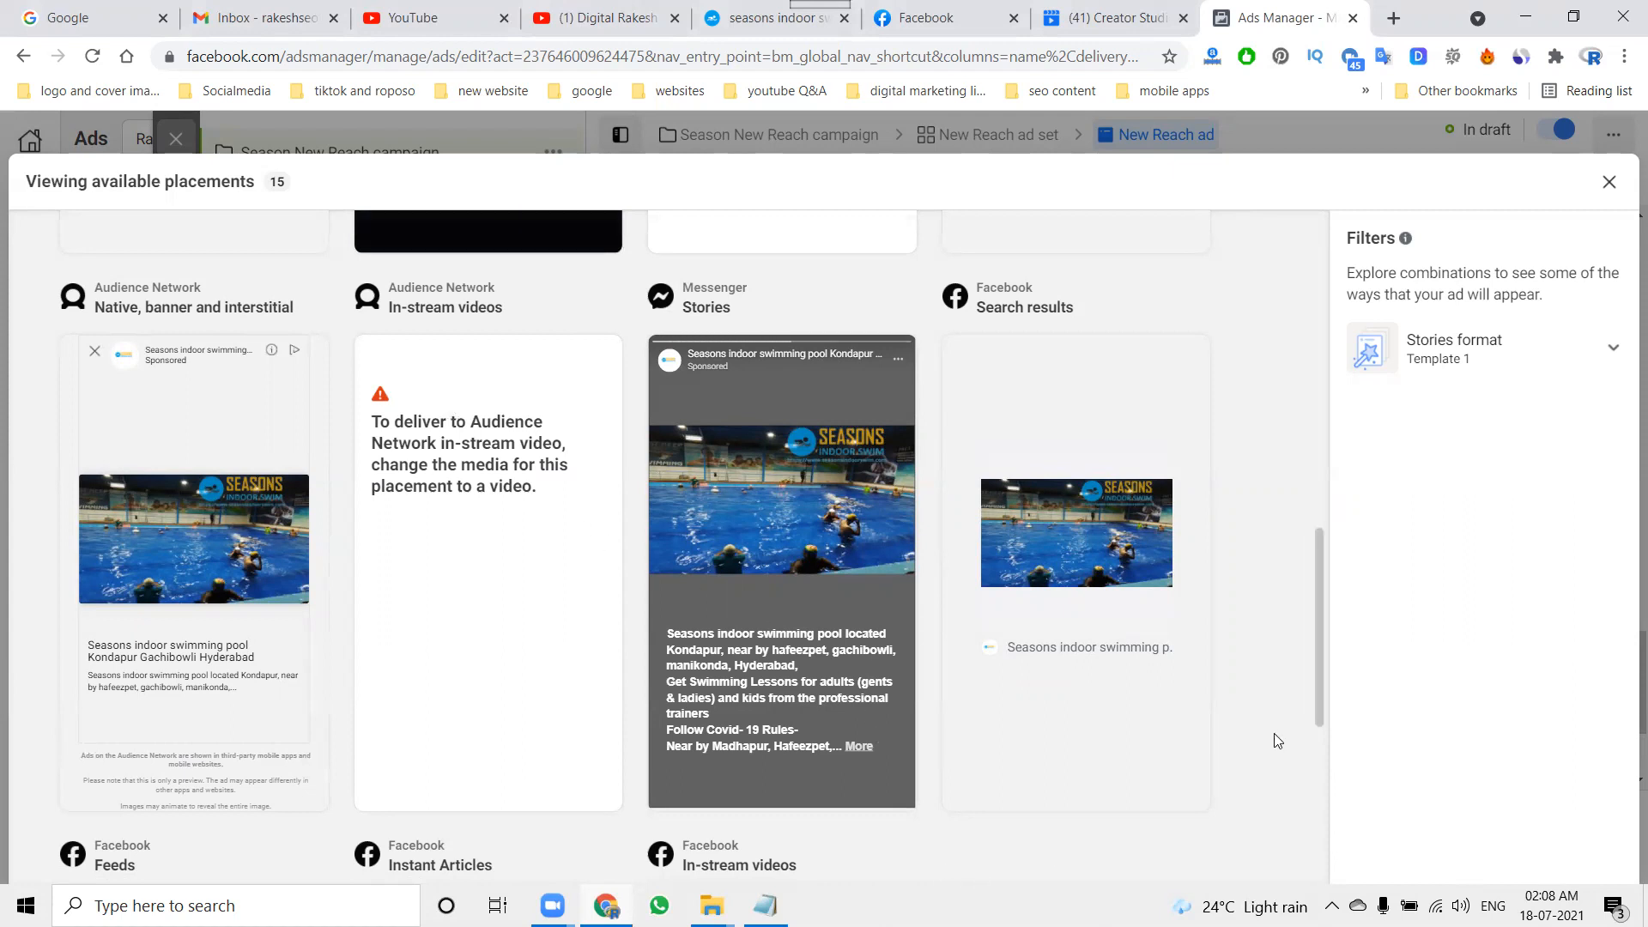
scroll(1277, 736, "down", 1)
left_click(1610, 181)
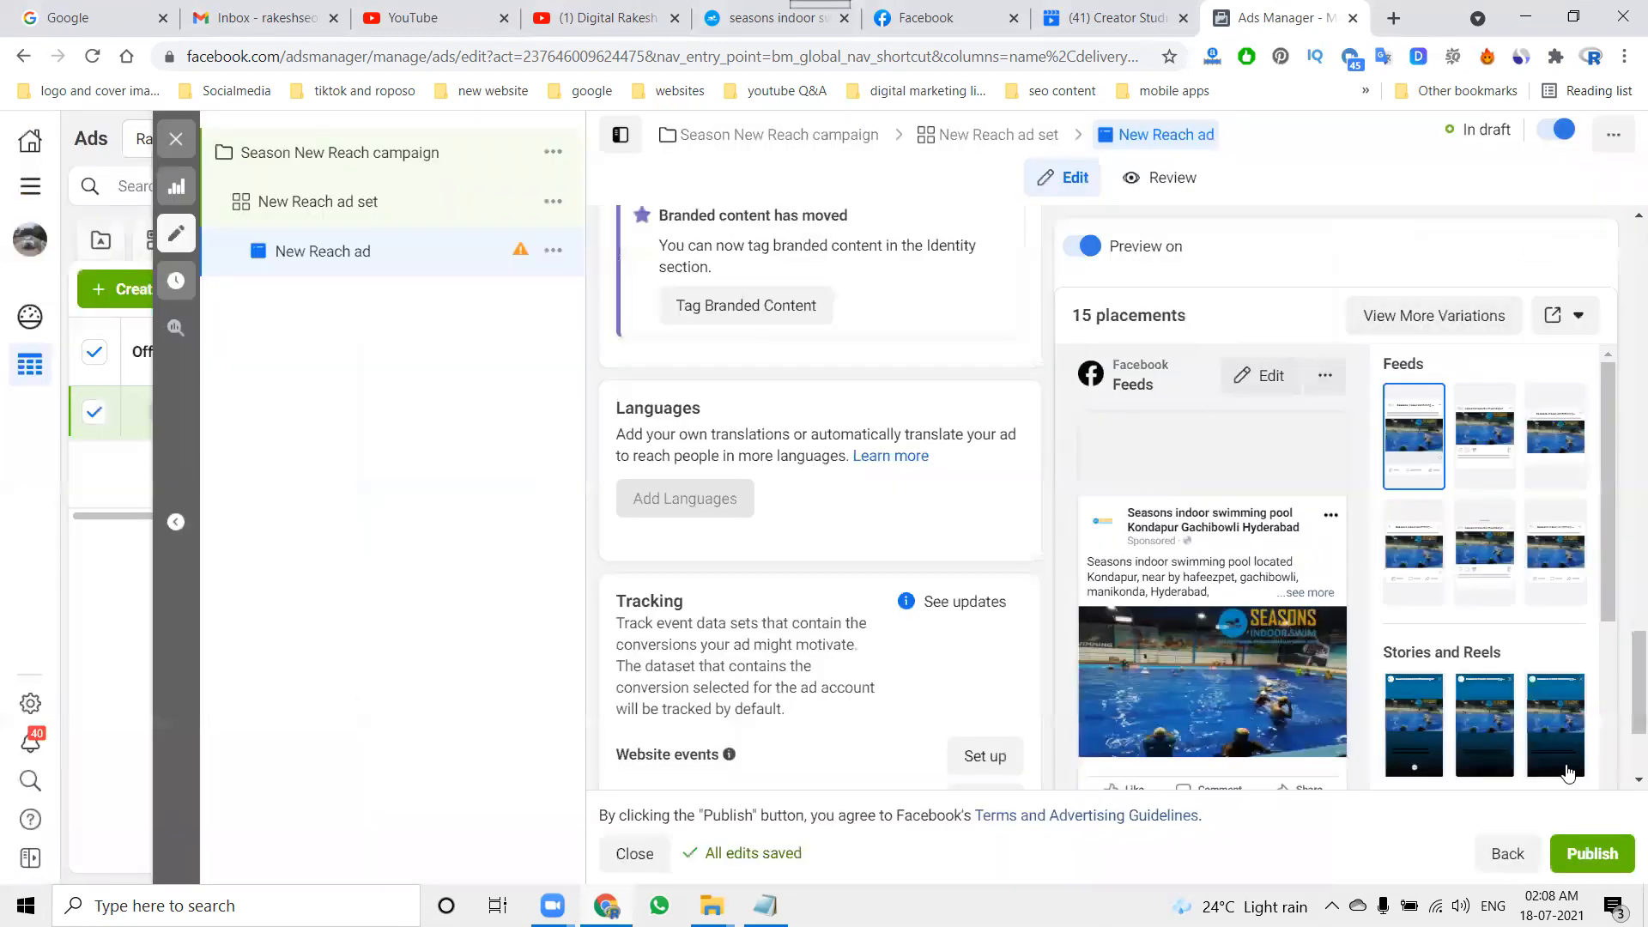
Step: Publish the New Reach ad and display the campaigns list to check the Season New Reach campaign's delivery status
left_click(1593, 868)
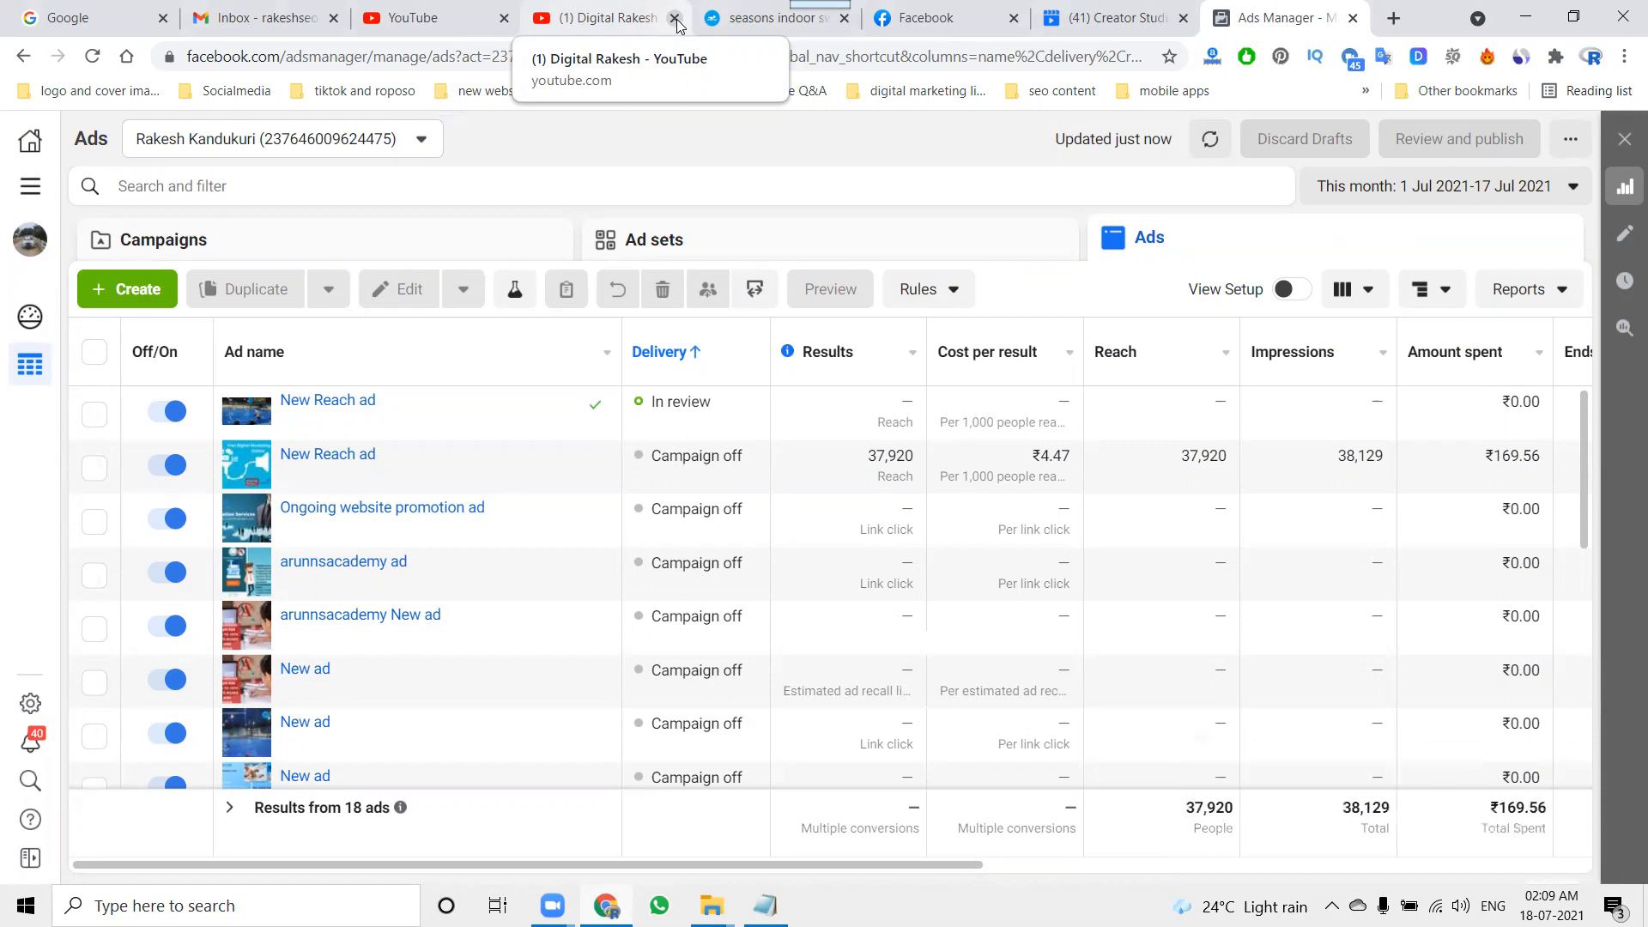
left_click(424, 246)
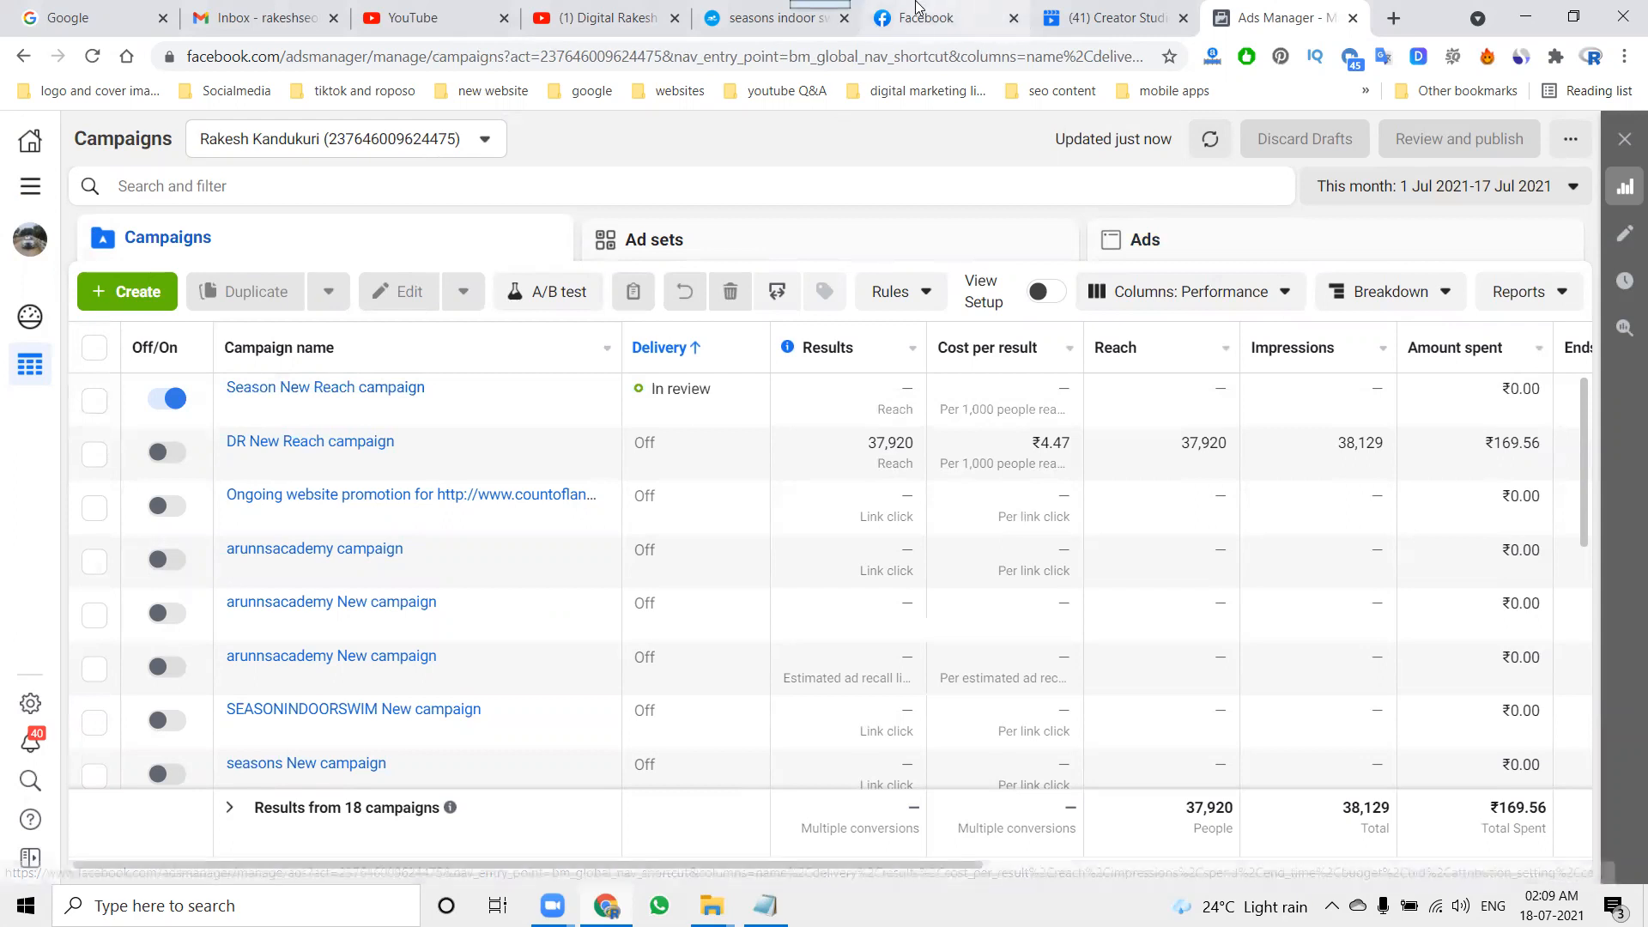
Step: Switch to the Facebook news feed to examine how sponsored posts appear, and return to the YouTube channel's videos page
left_click(926, 18)
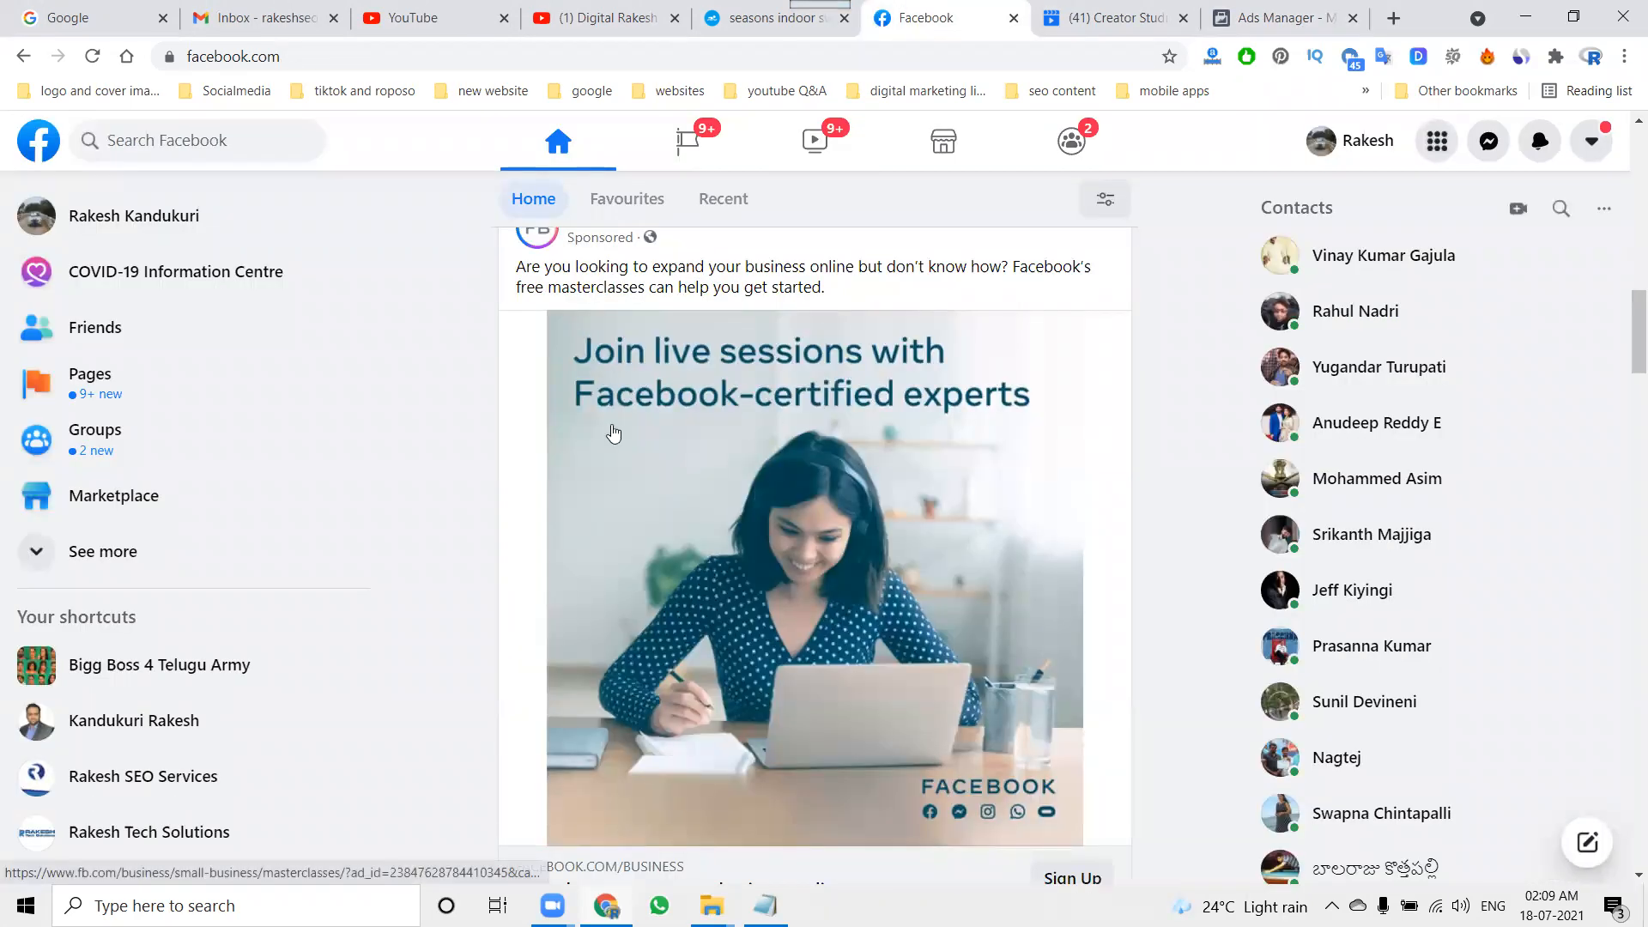
scroll(637, 302, "down", 15)
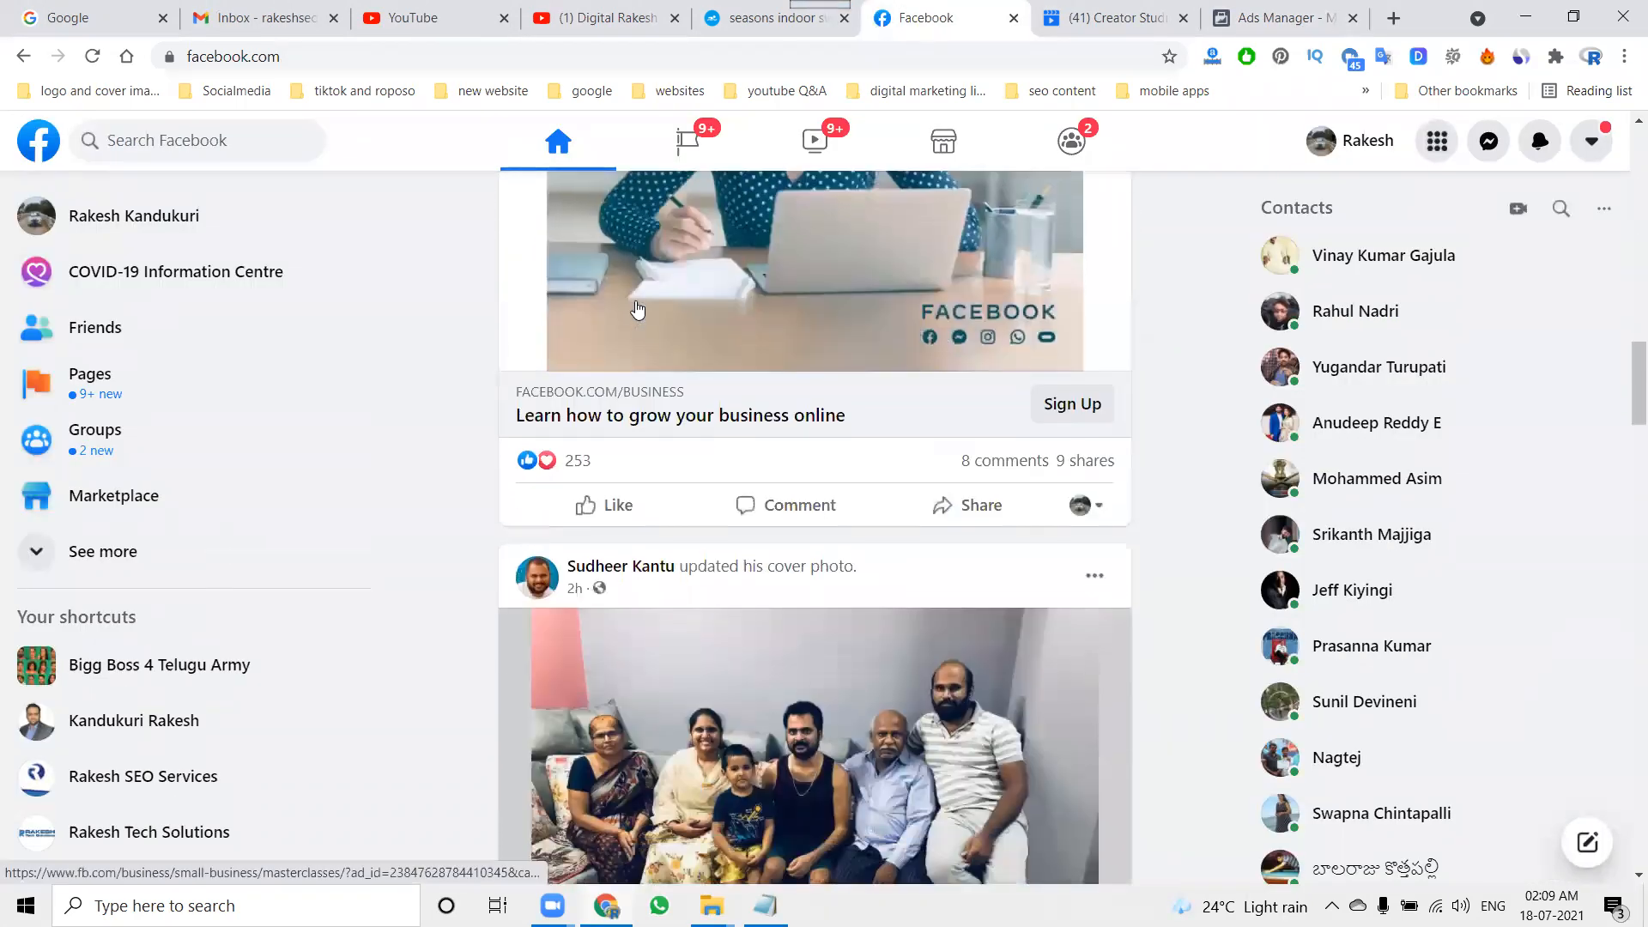
scroll(636, 302, "down", 7)
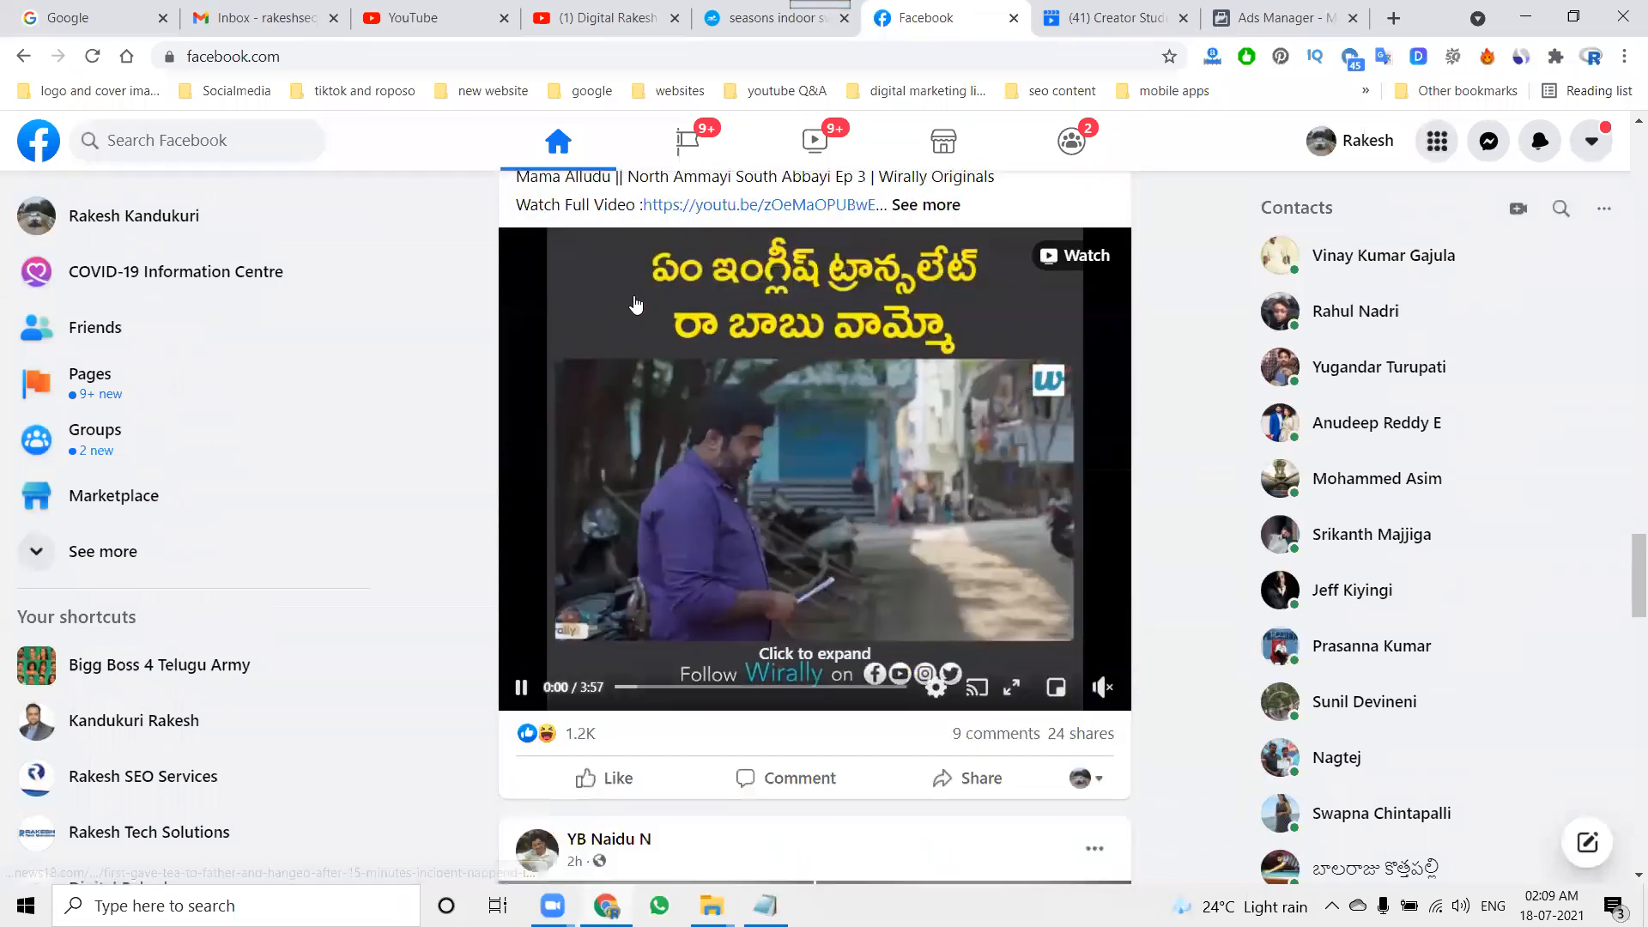
scroll(631, 309, "down", 6)
scroll(627, 314, "down", 10)
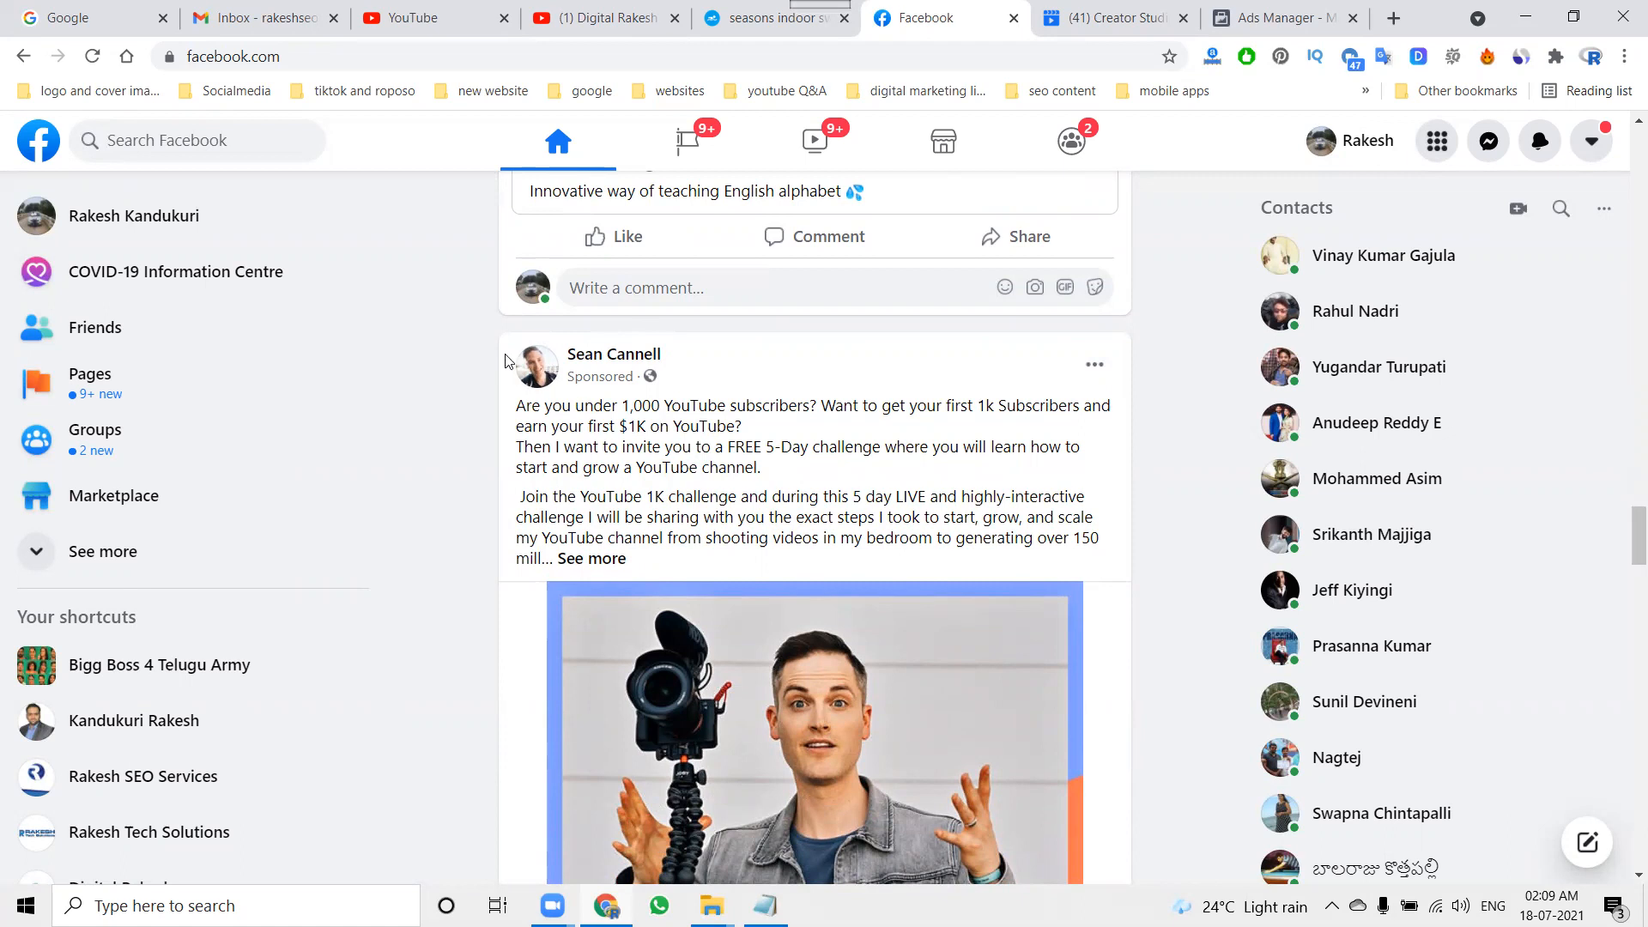
left_click(562, 10)
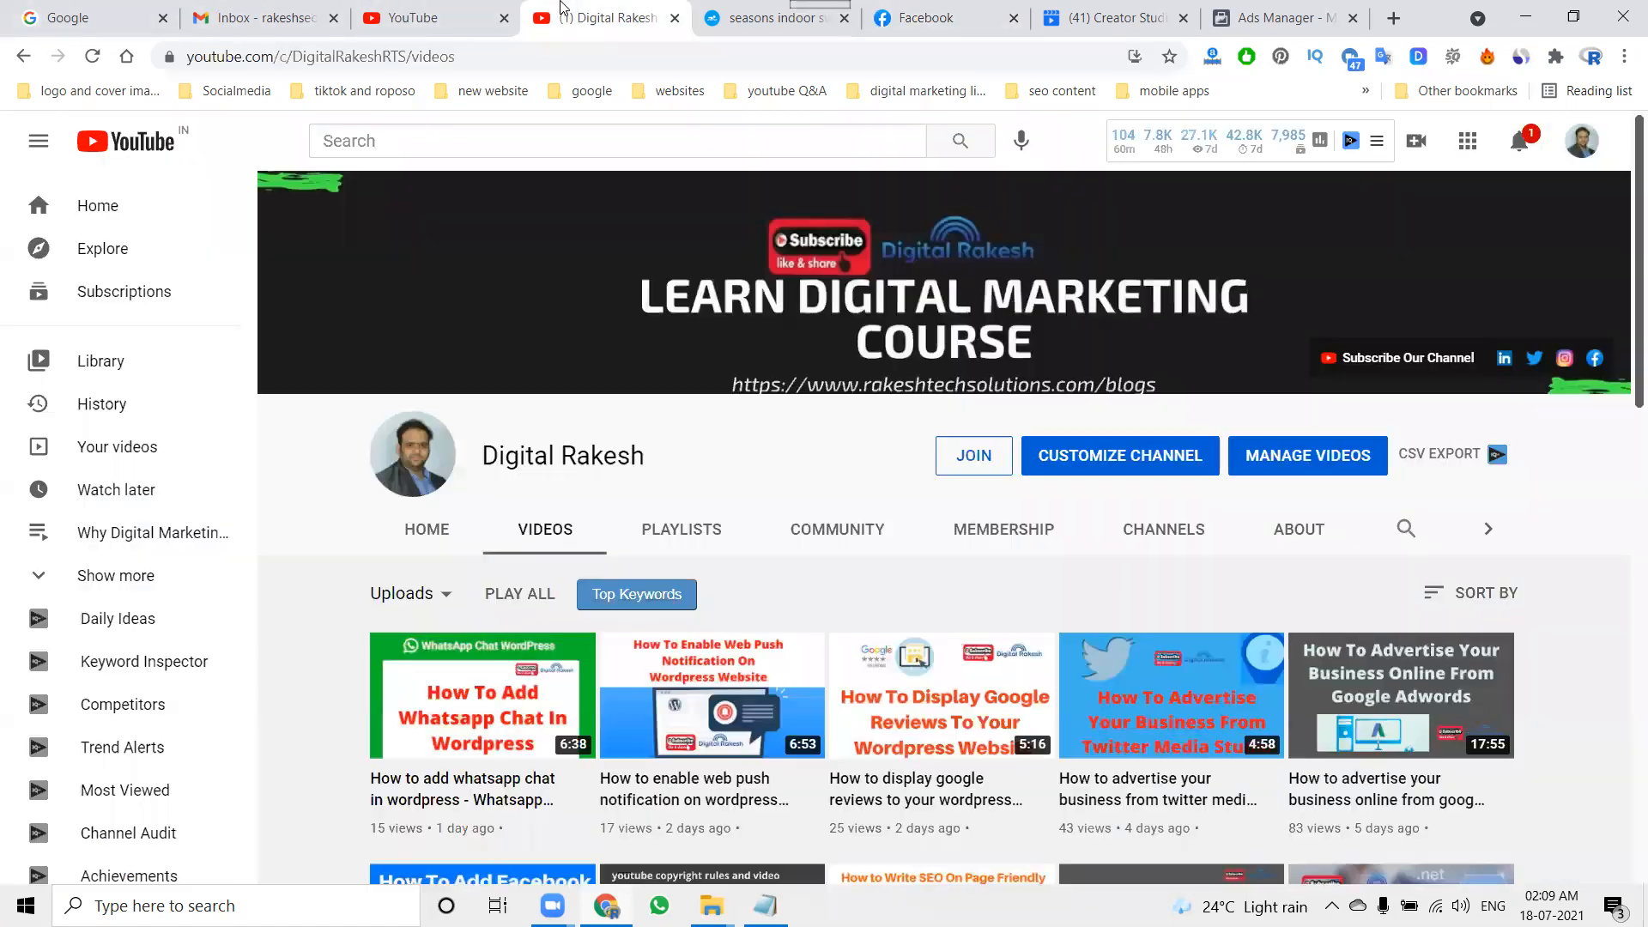